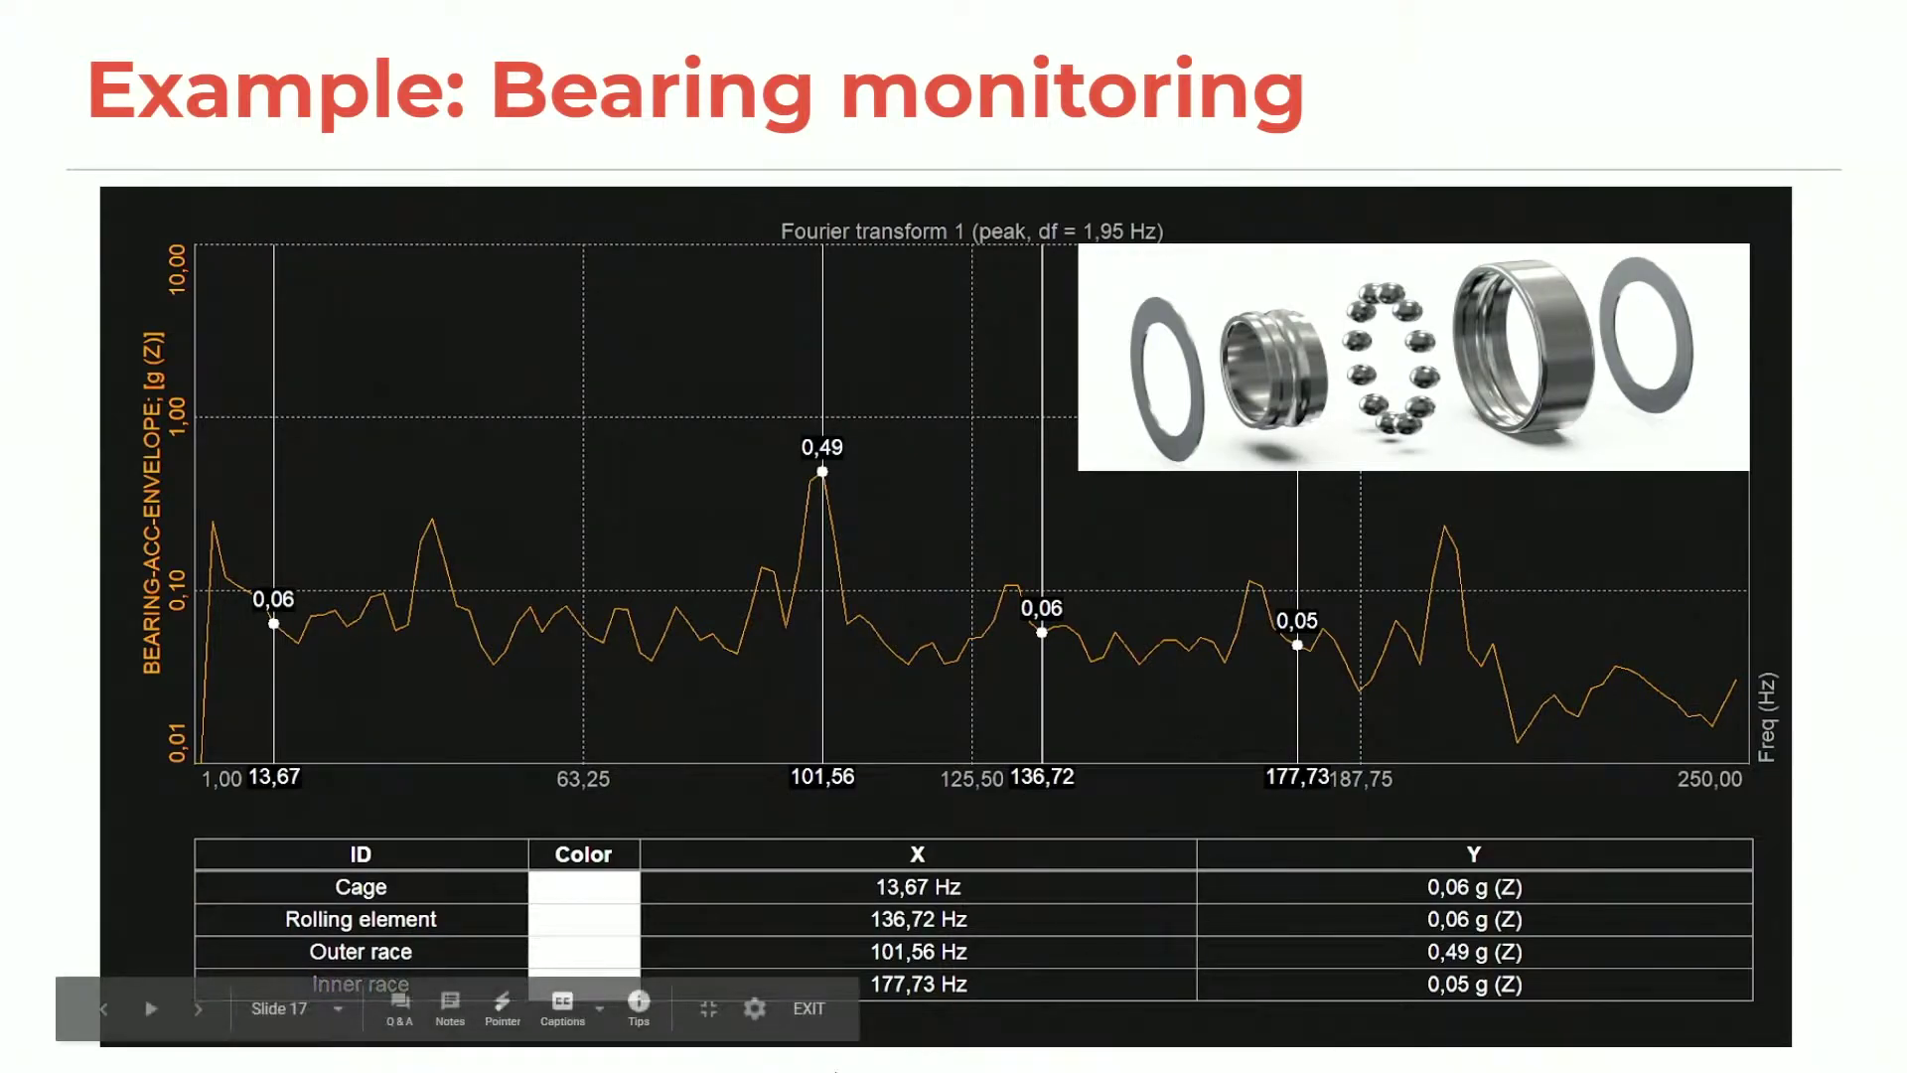
Step: Bring up the TeamViewer session showing DewesoftX's live MCM-Katapult measurement, full screen
key("super")
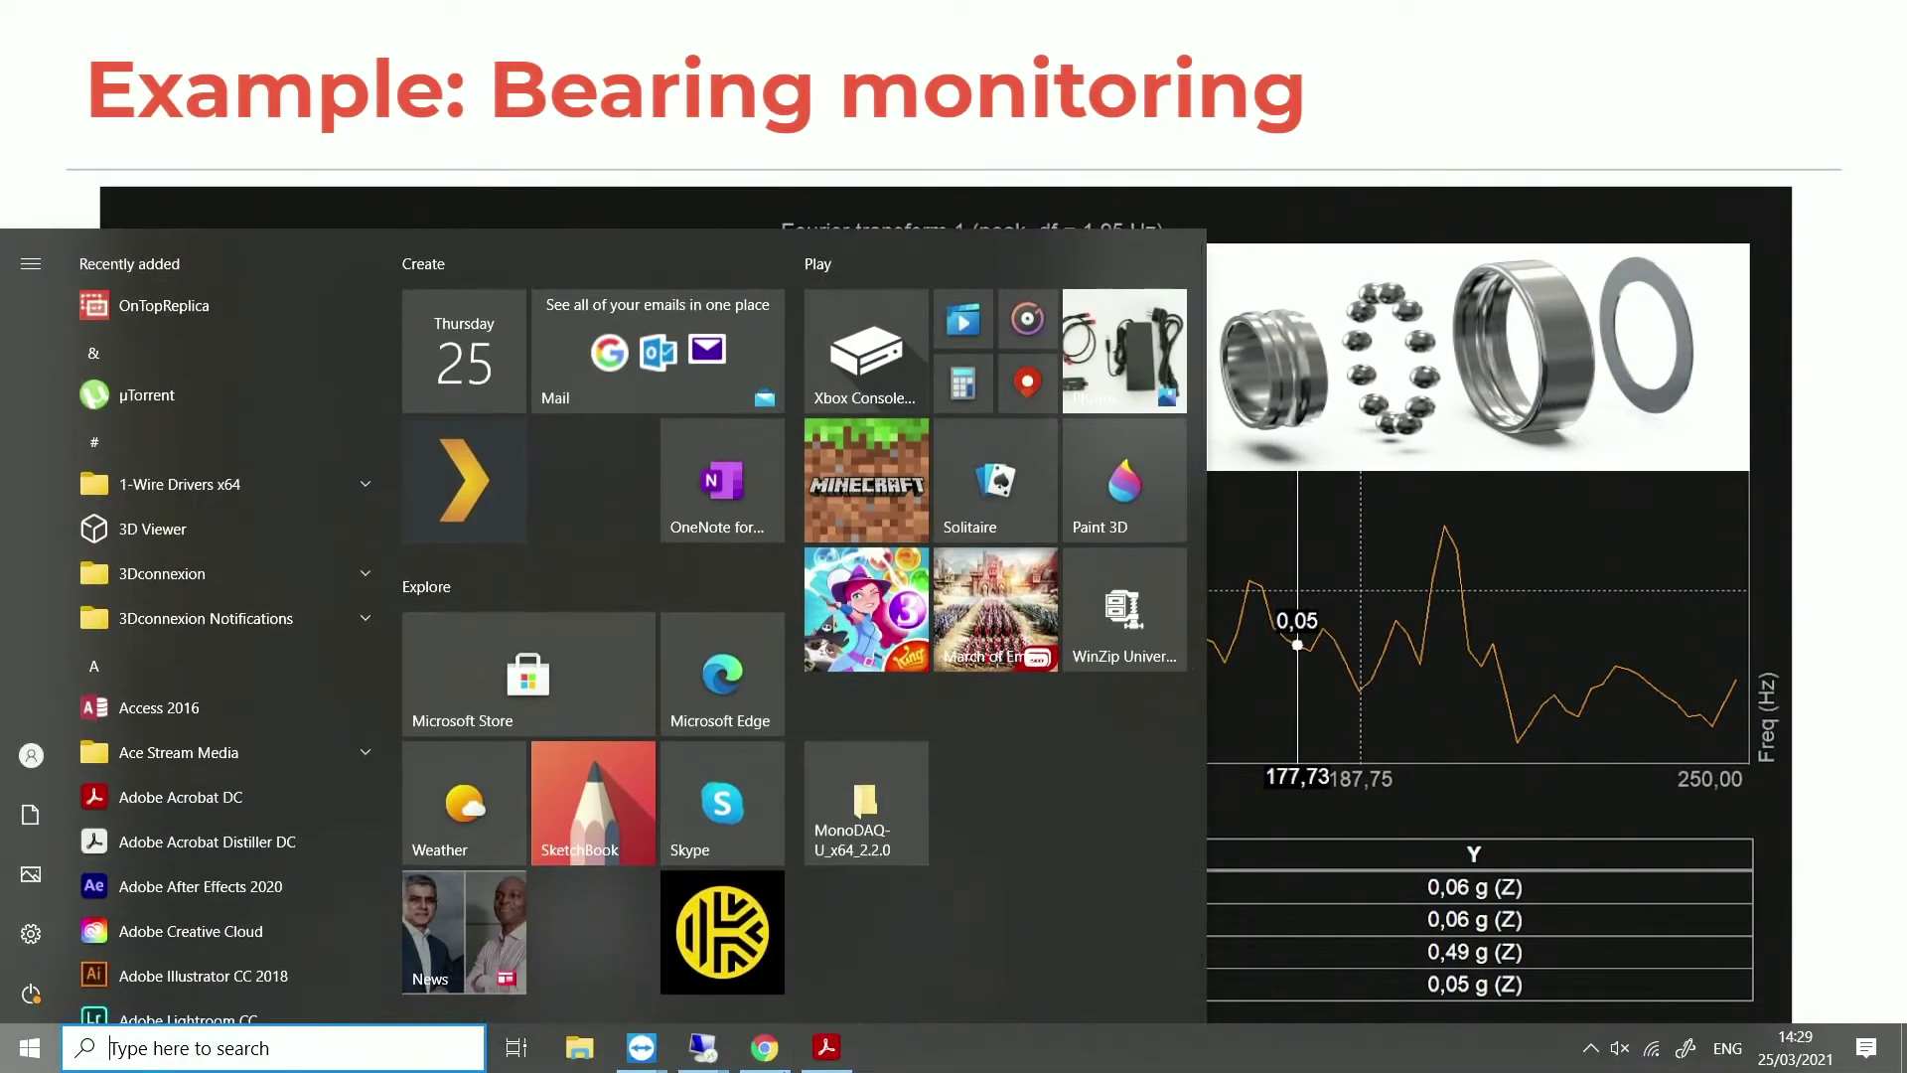
mouse_move(623, 1066)
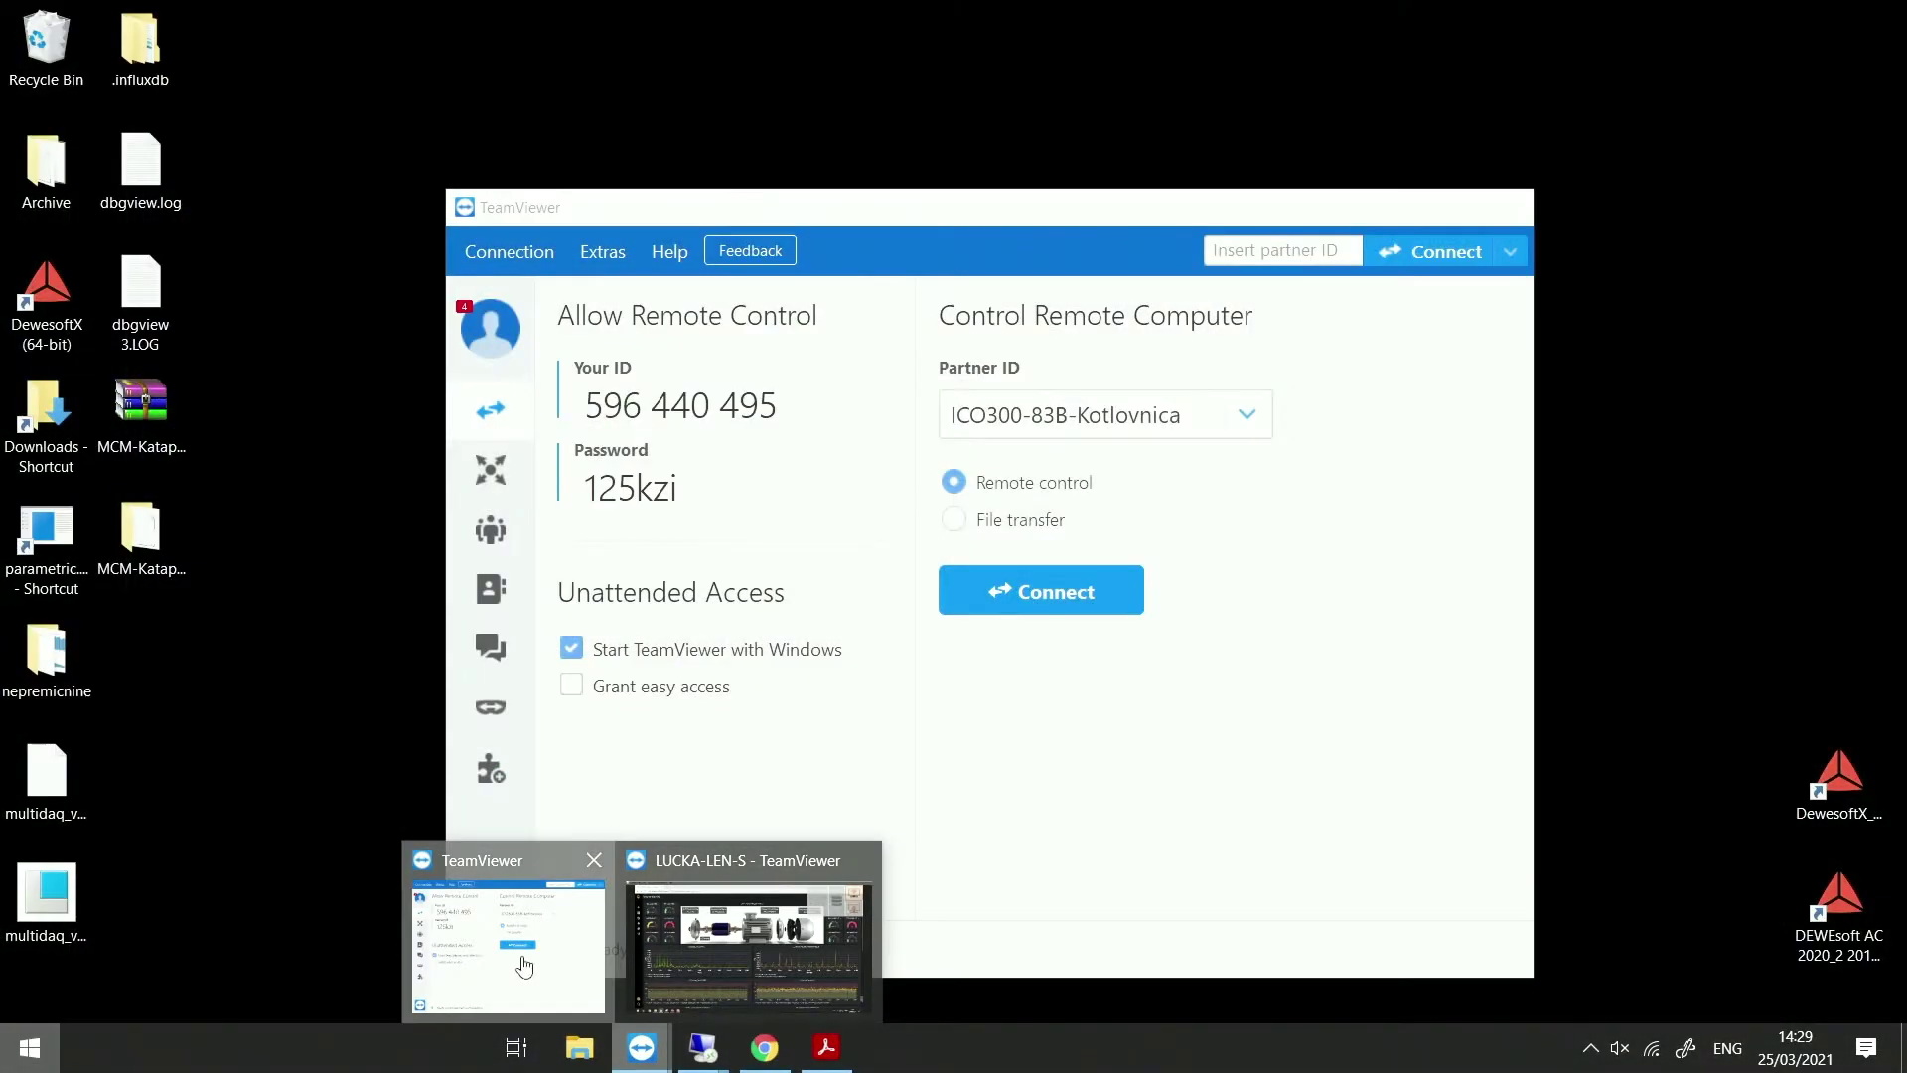
left_click(510, 953)
mouse_move(665, 1033)
left_click(819, 923)
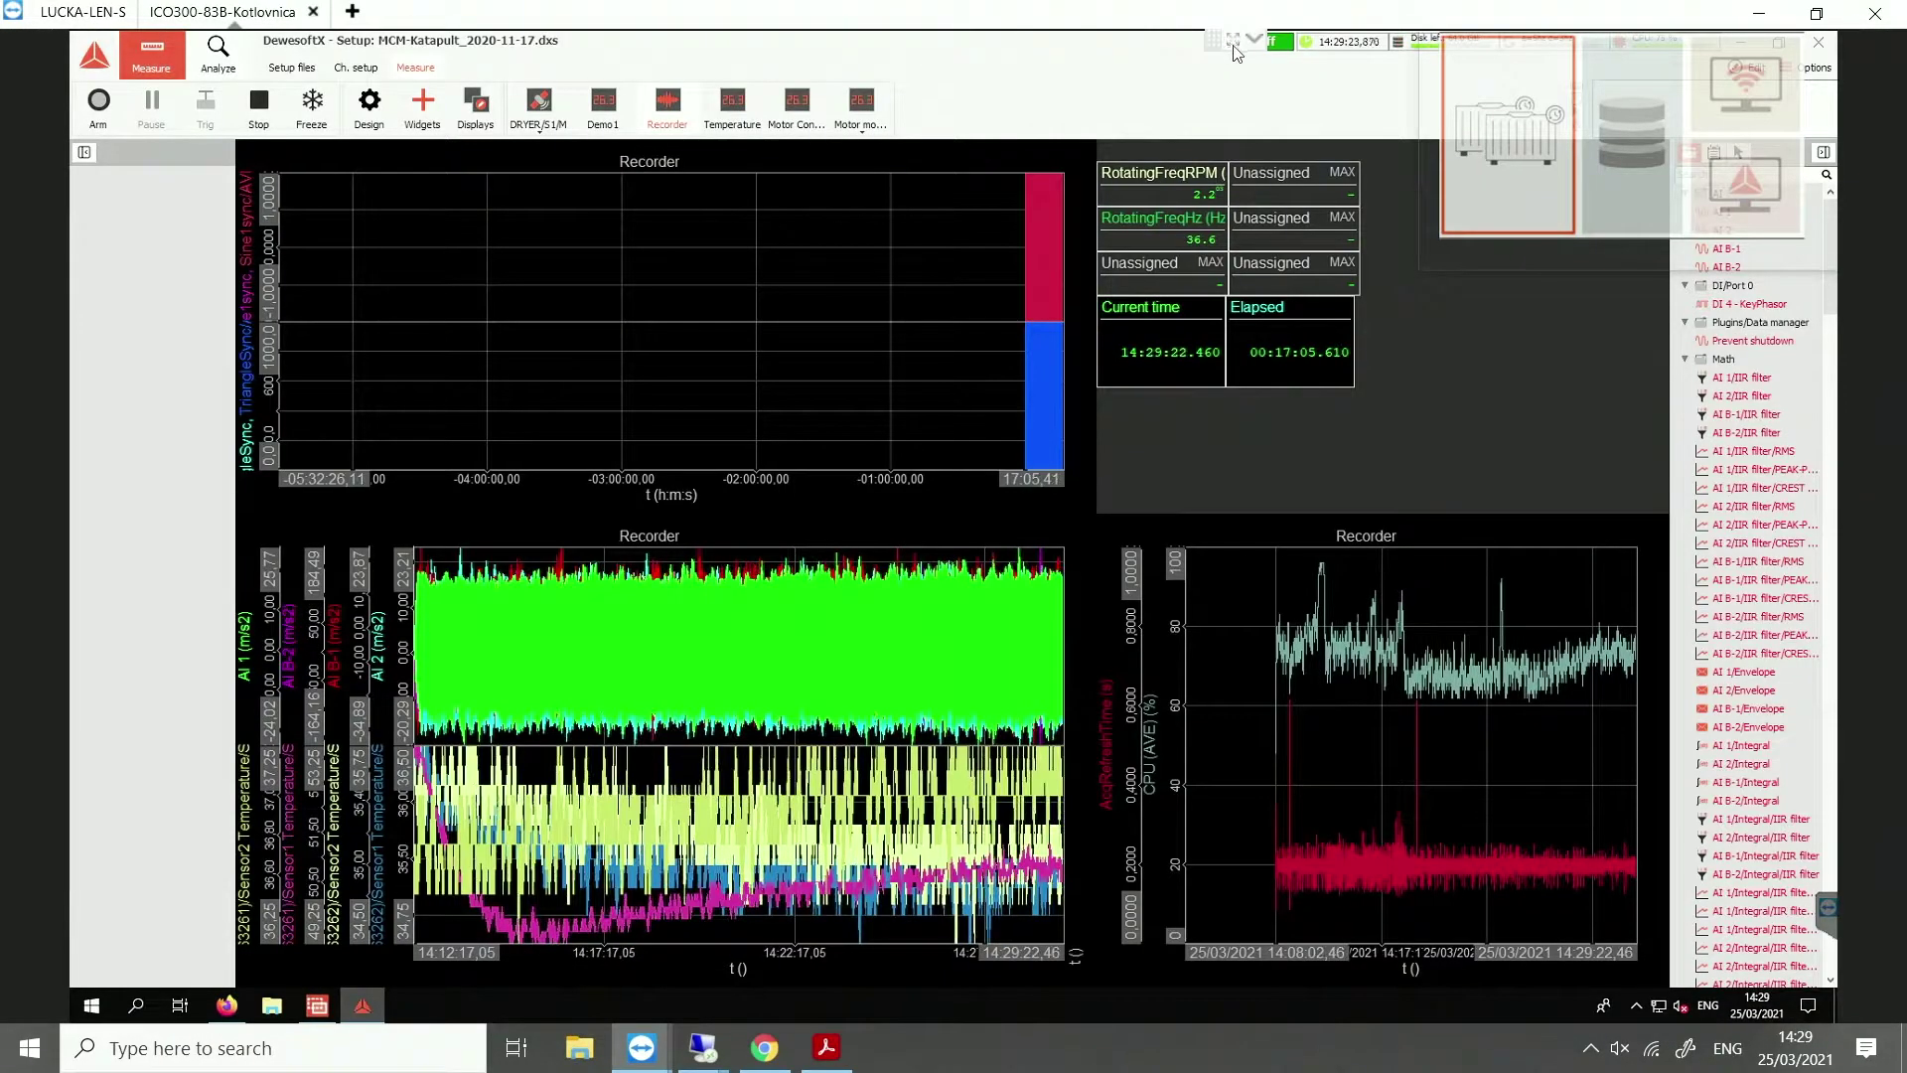
left_click(1232, 39)
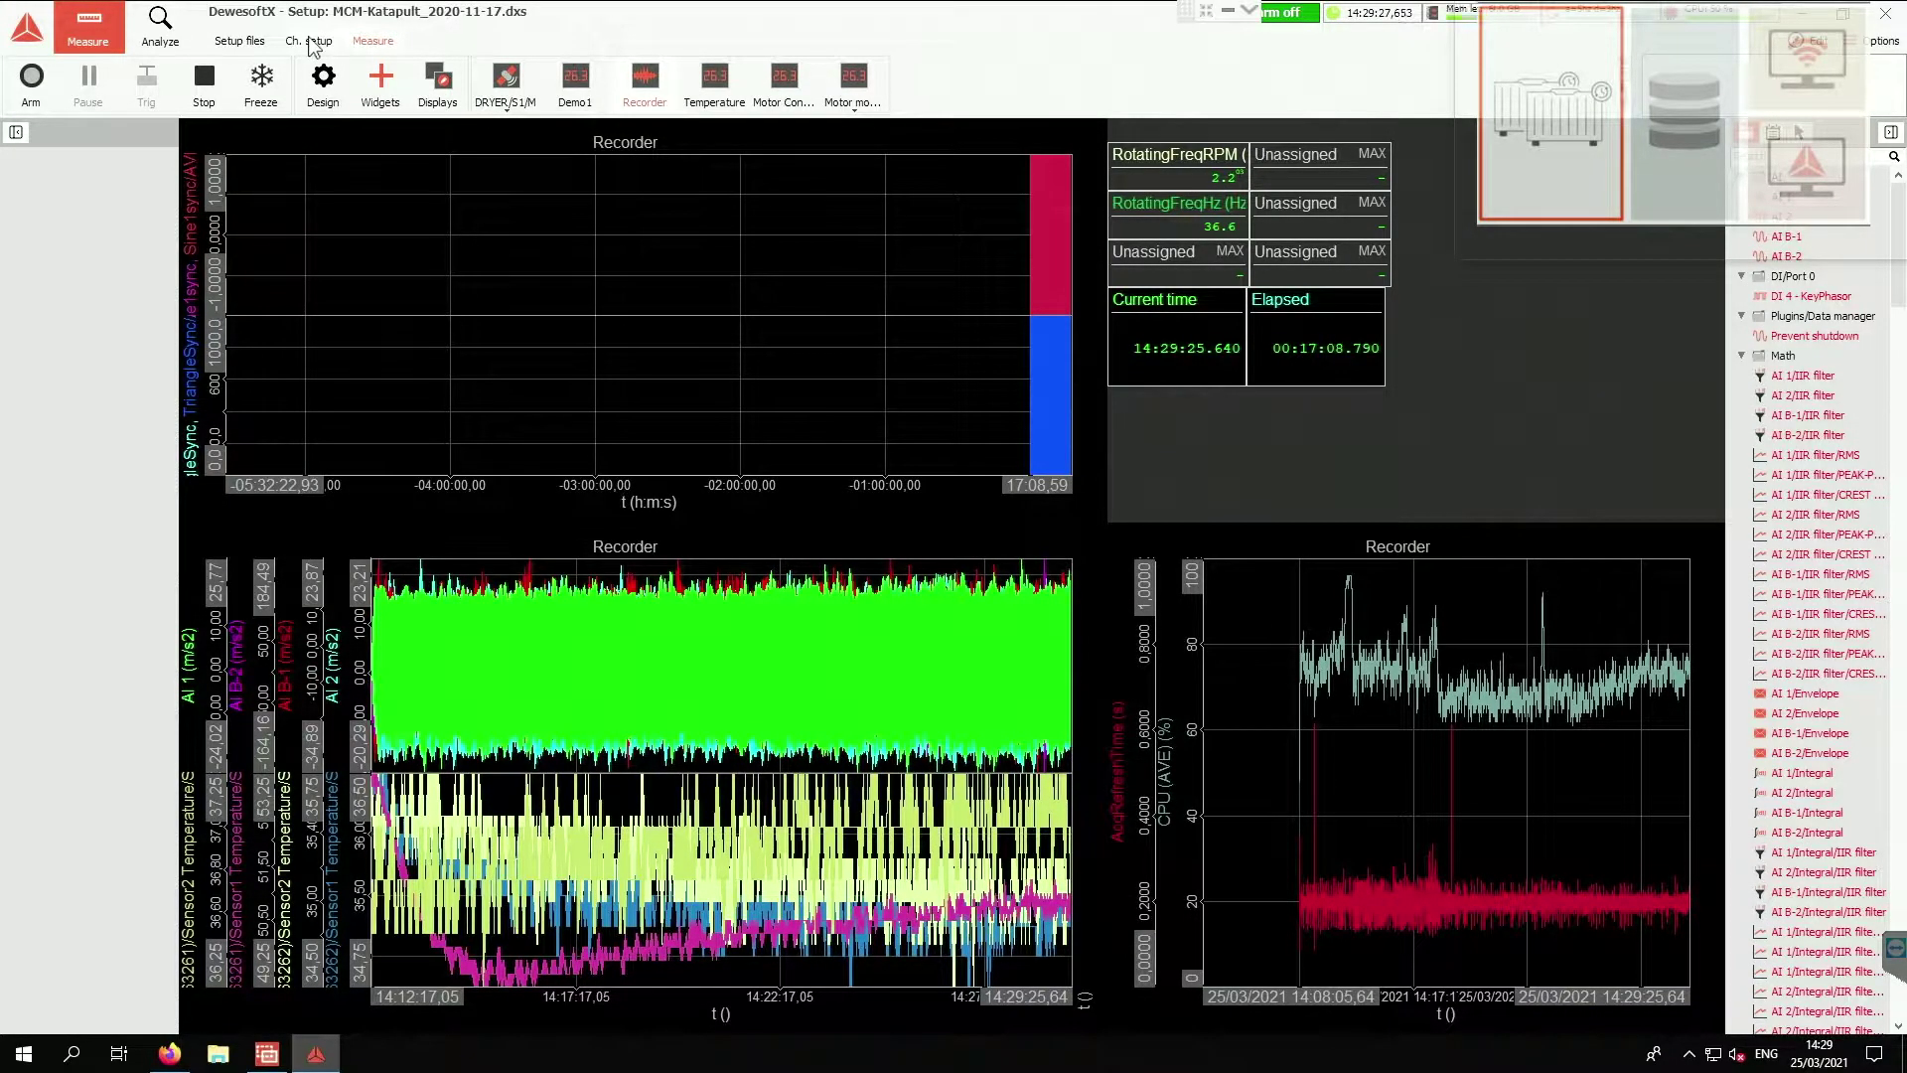
Step: Show the Math channels in Ch. setup: Butterworth high-pass IIR filters, RMS/peak statistics and envelope detection
left_click(313, 42)
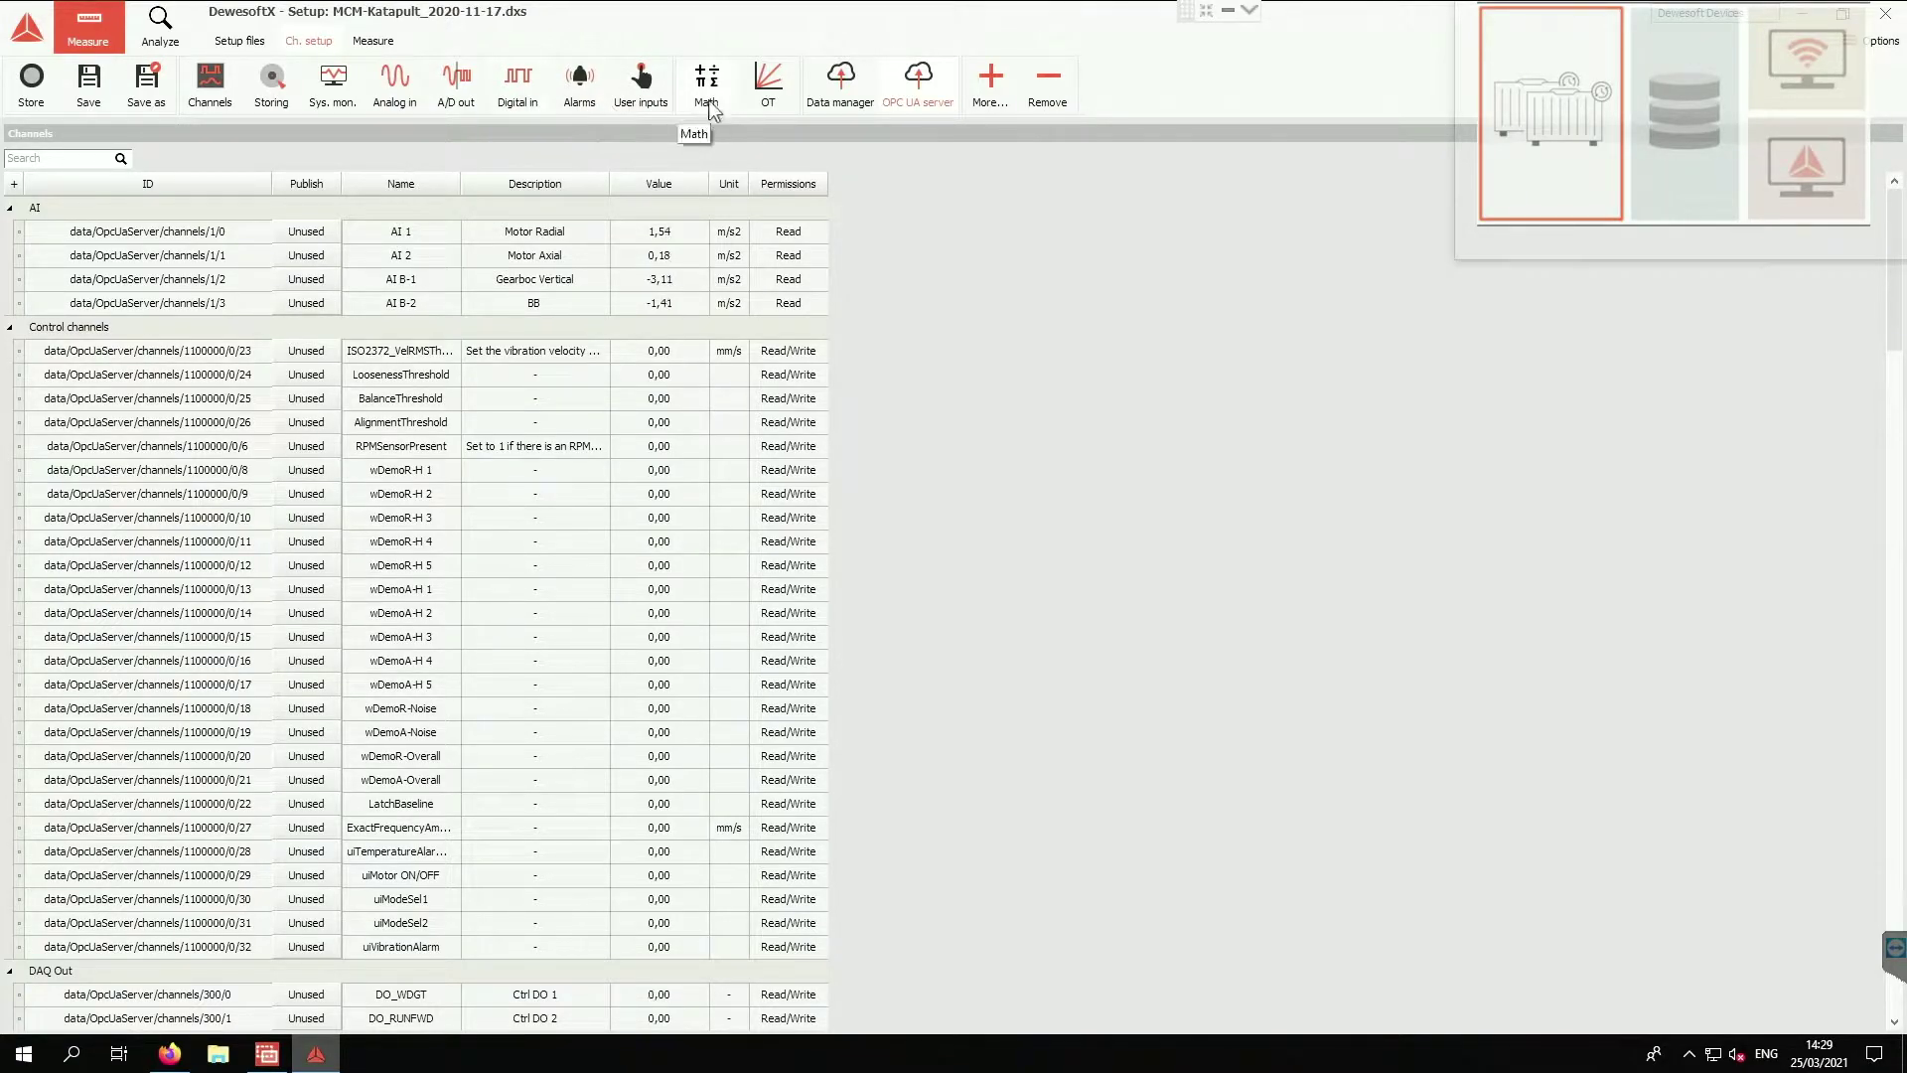
left_click(707, 90)
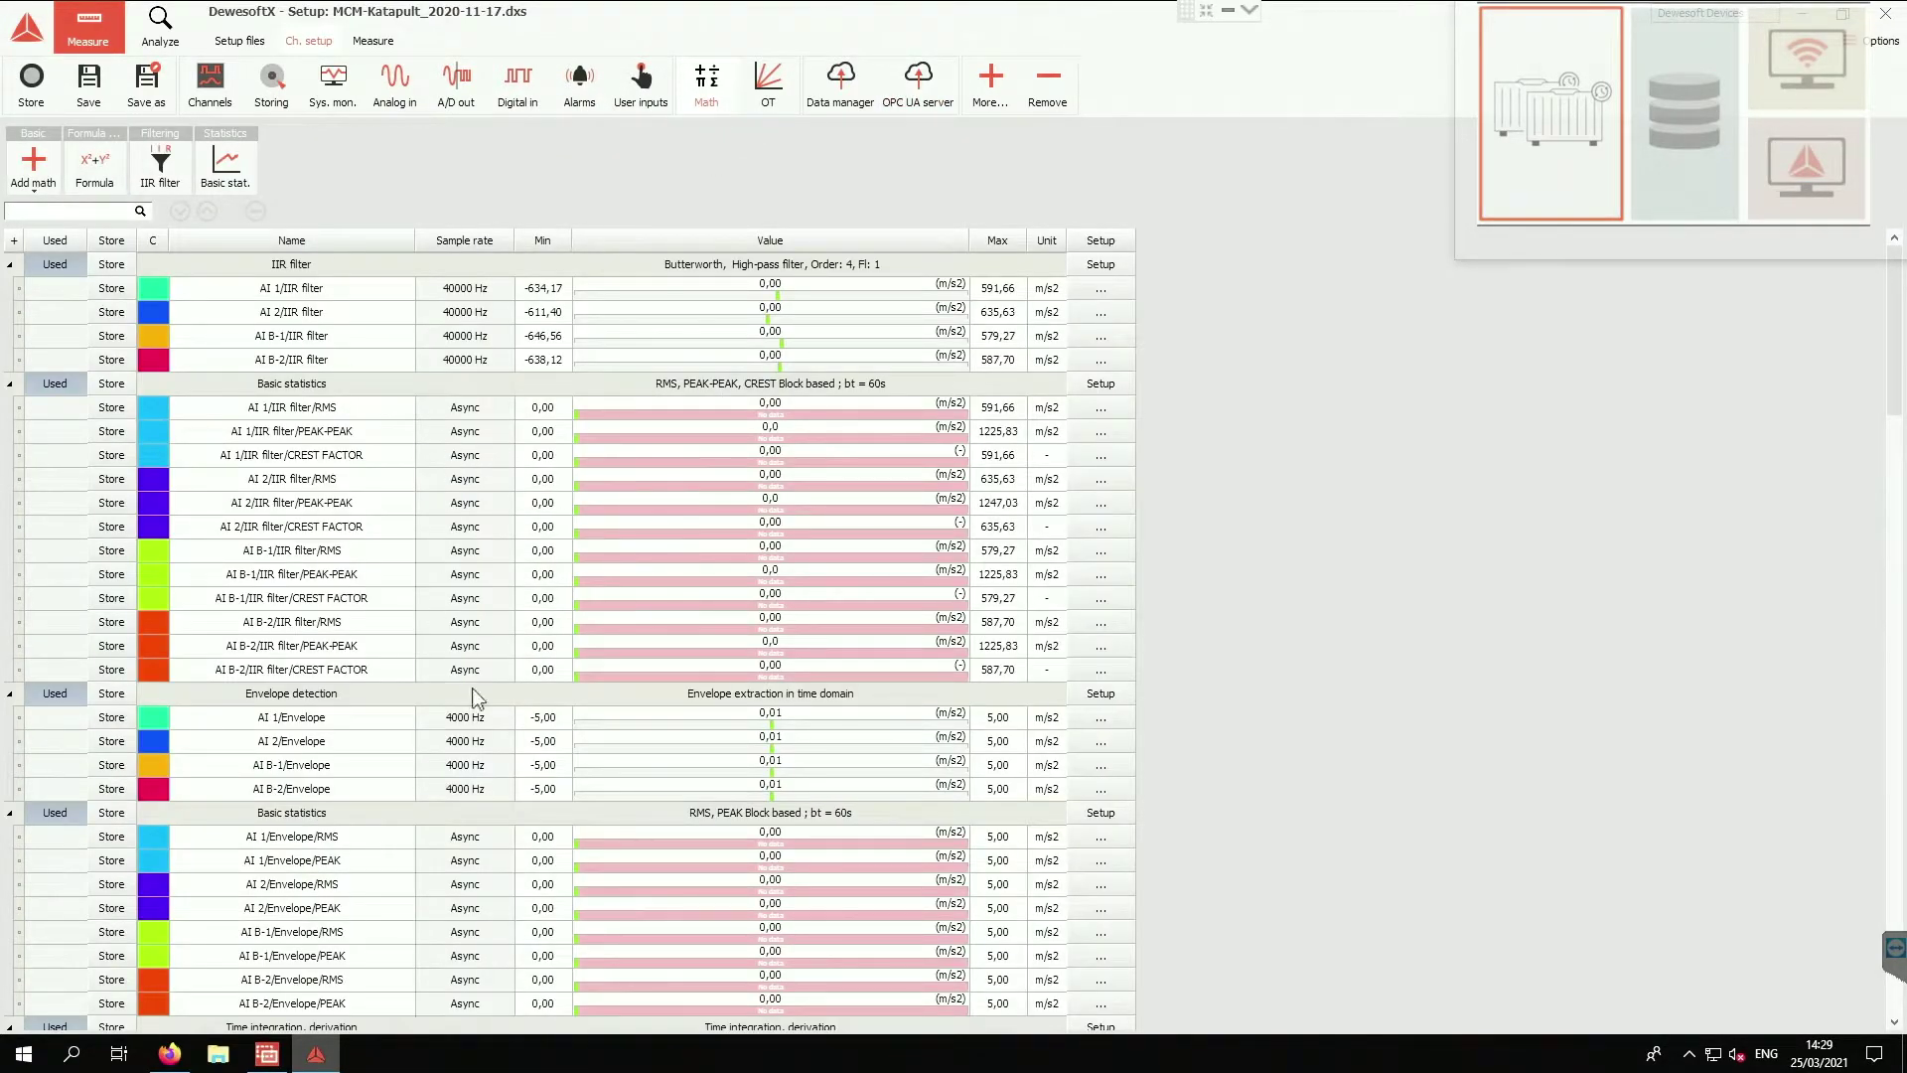
left_click(1092, 693)
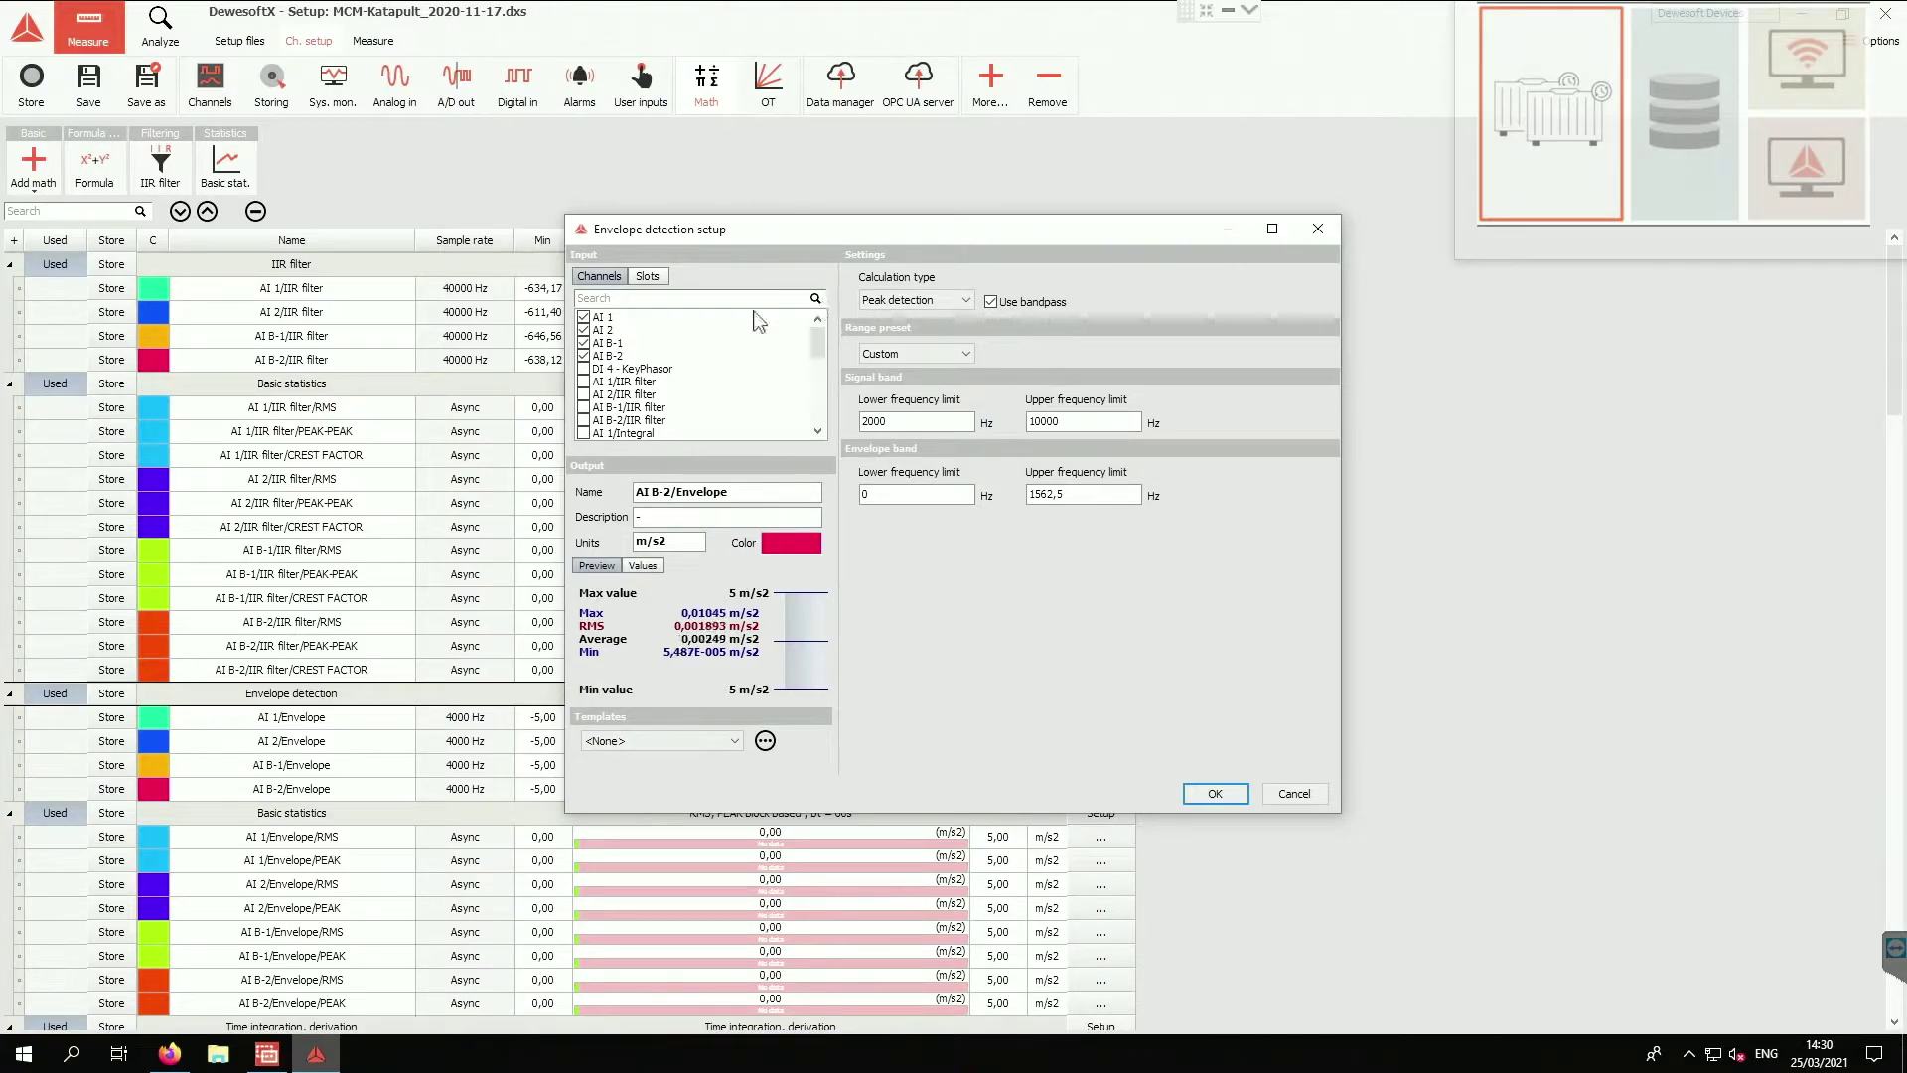
left_click(1214, 792)
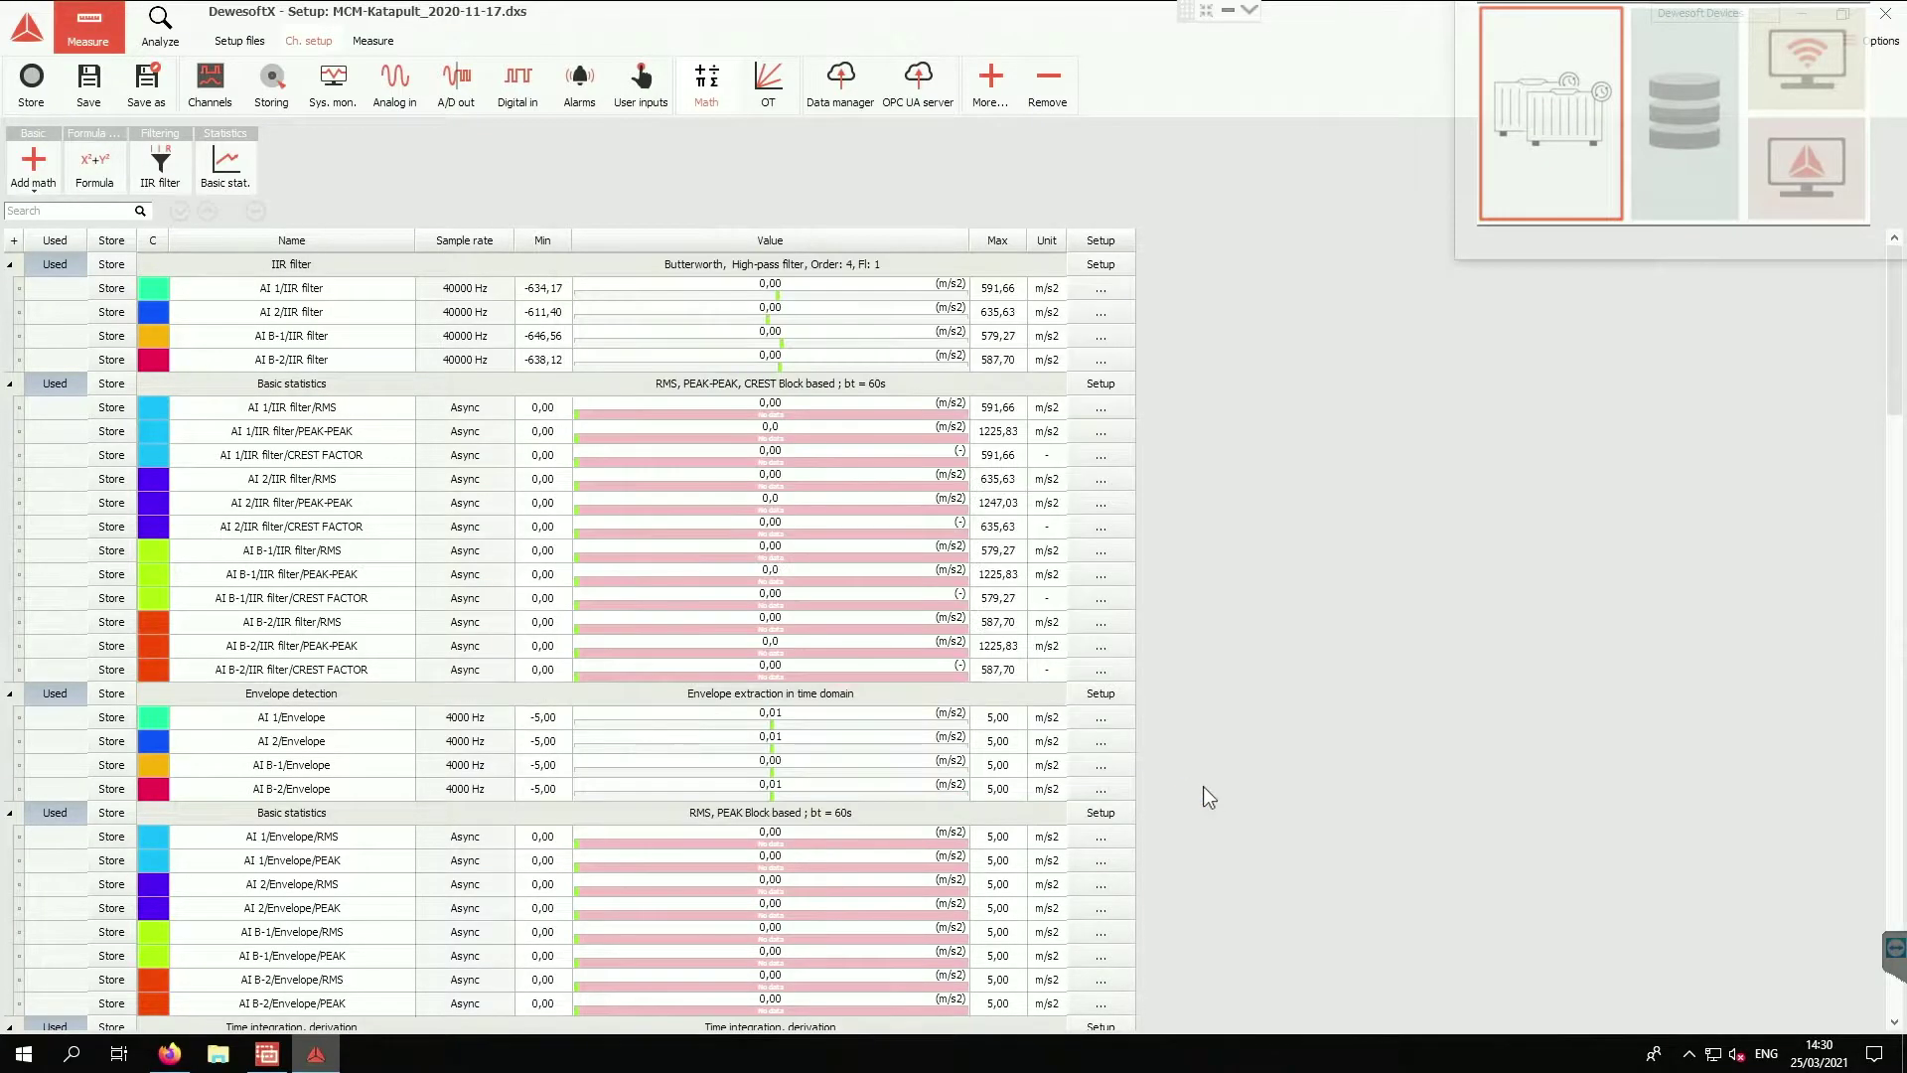
left_click(774, 96)
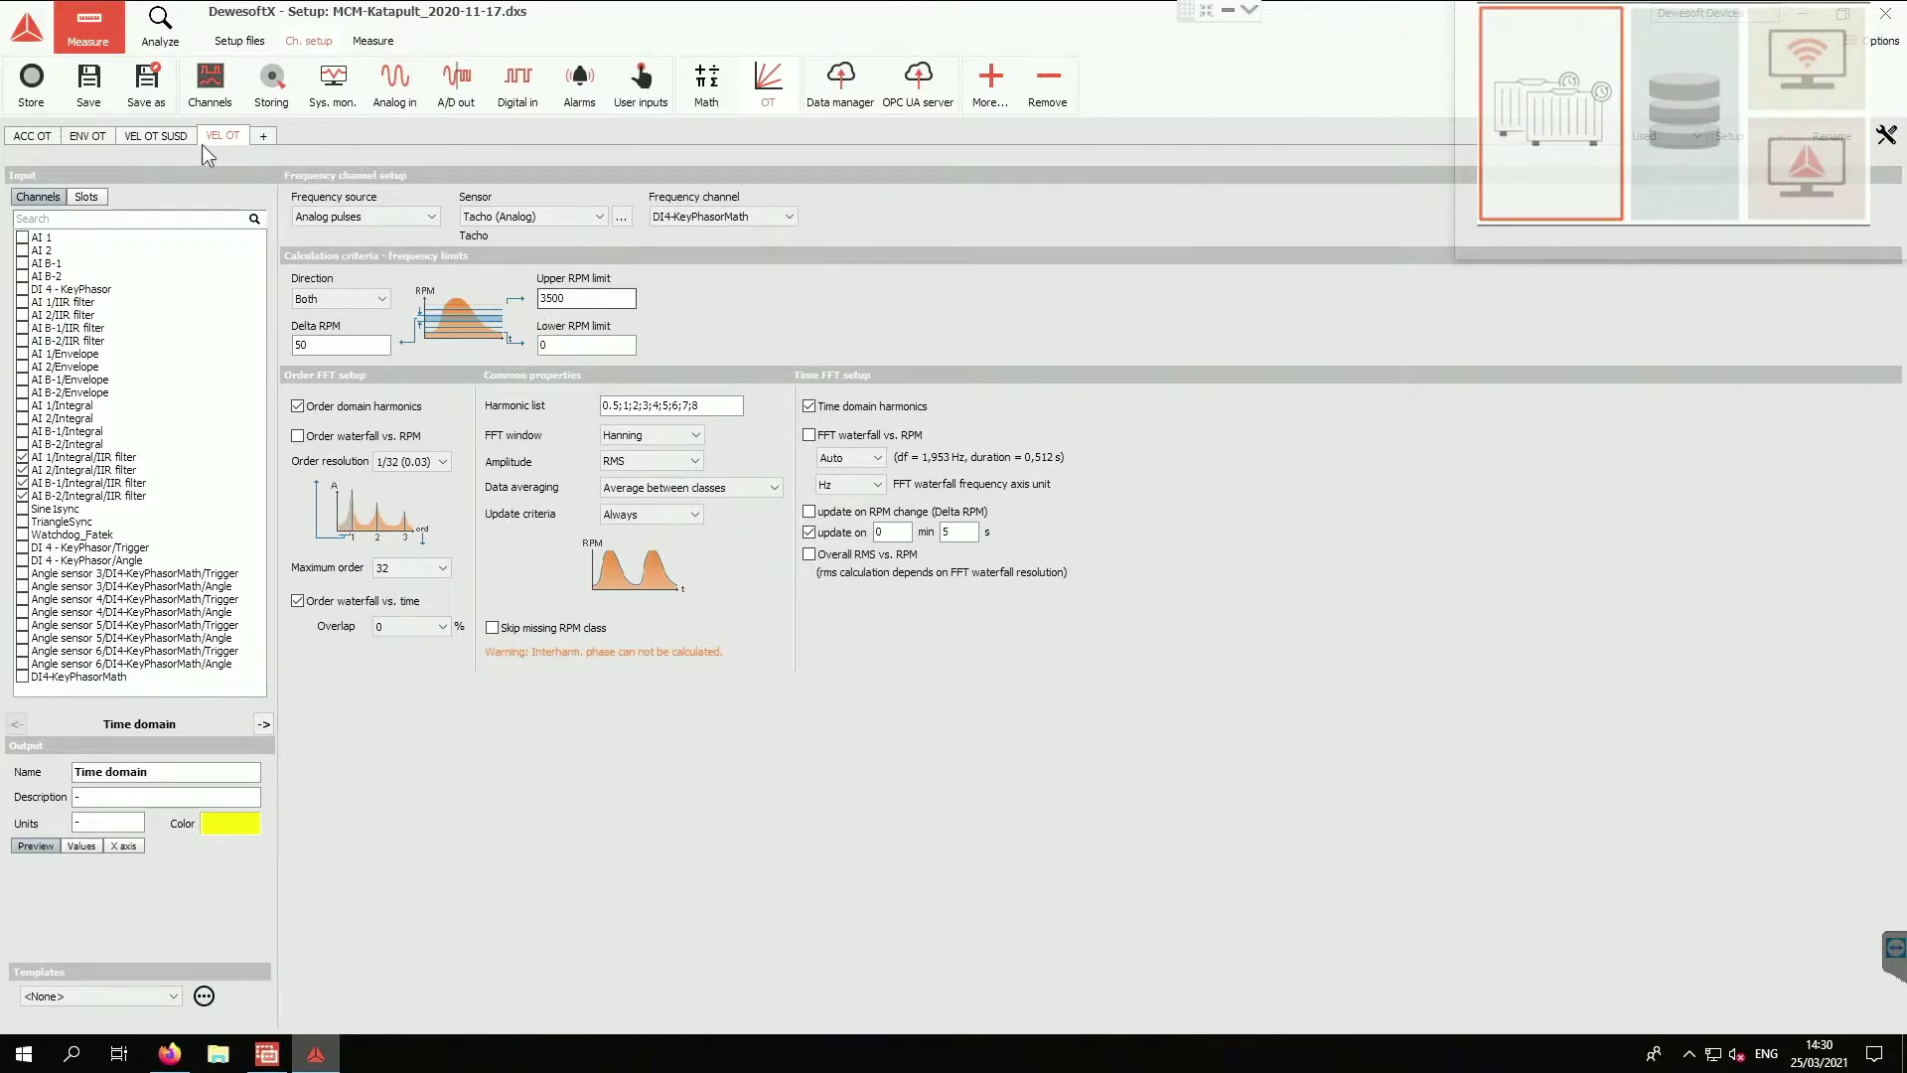
left_click(89, 139)
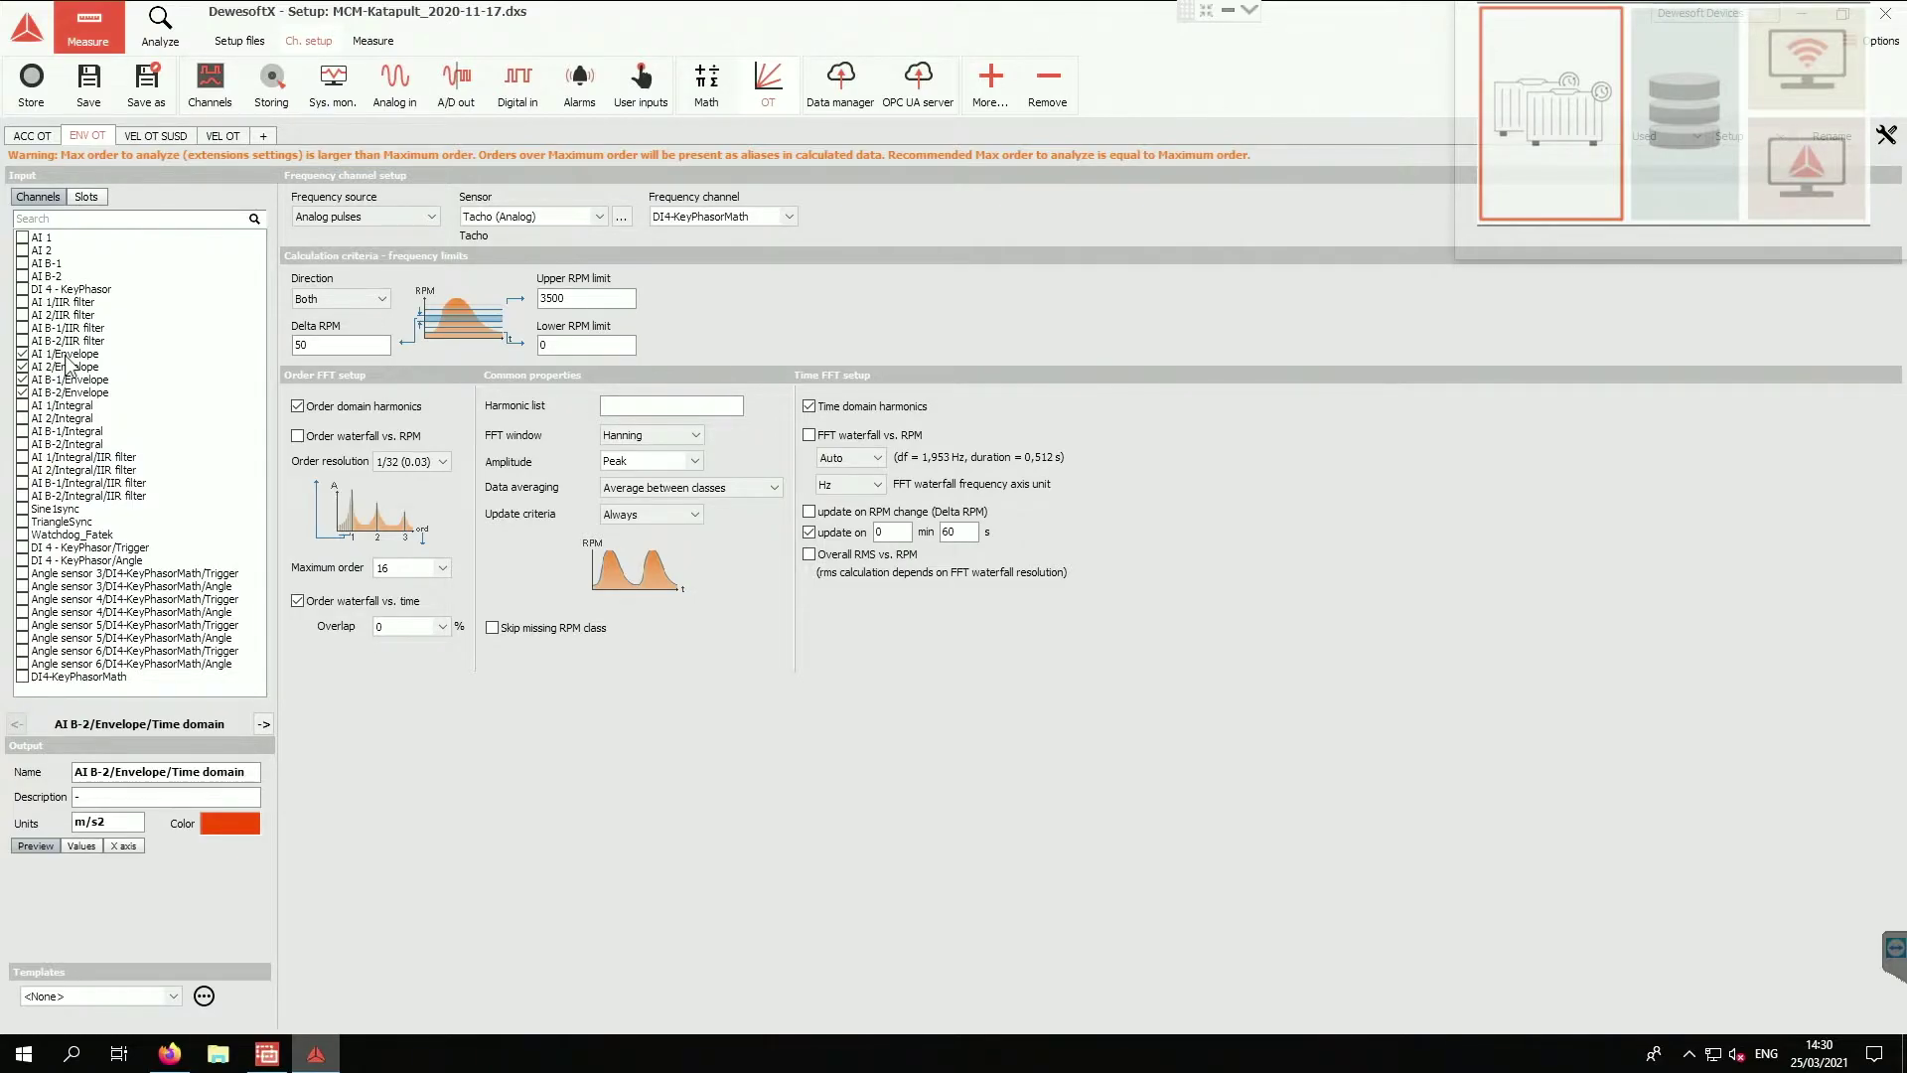
left_click(65, 355)
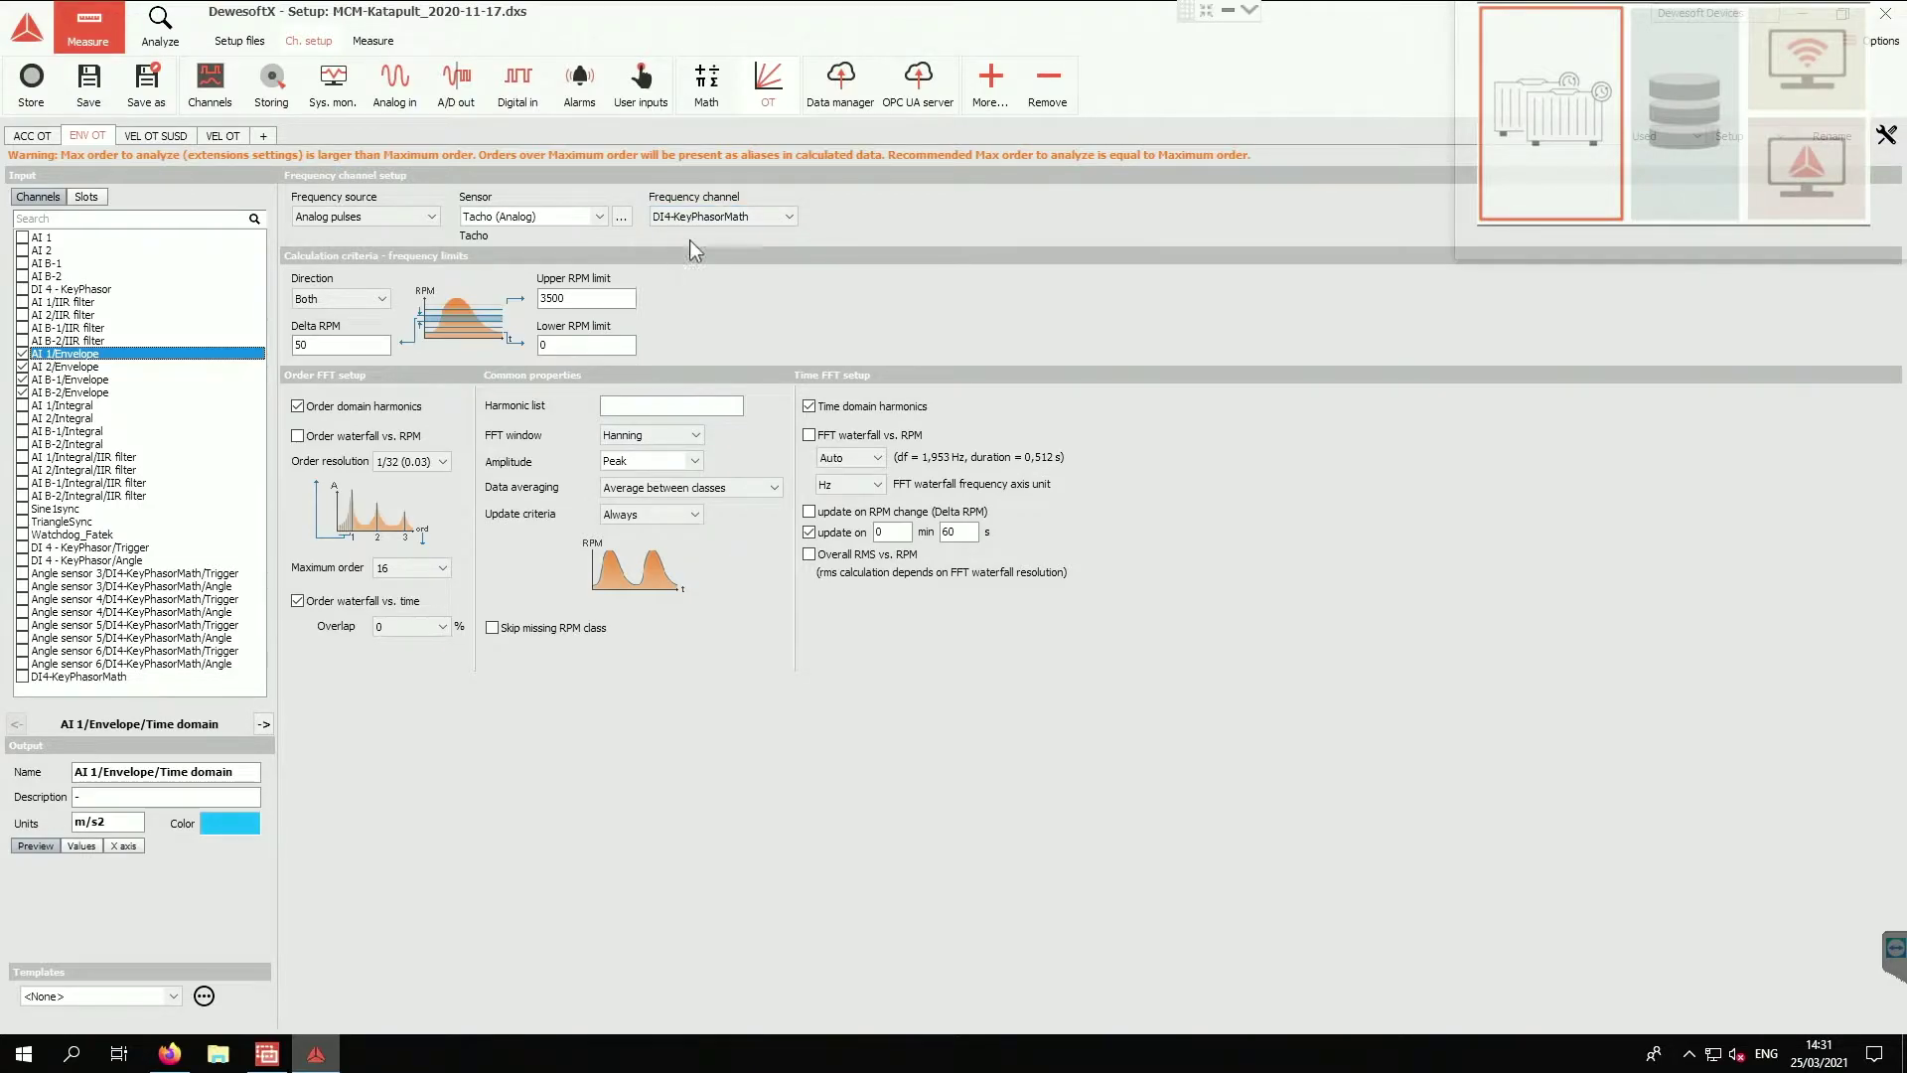
left_click(720, 109)
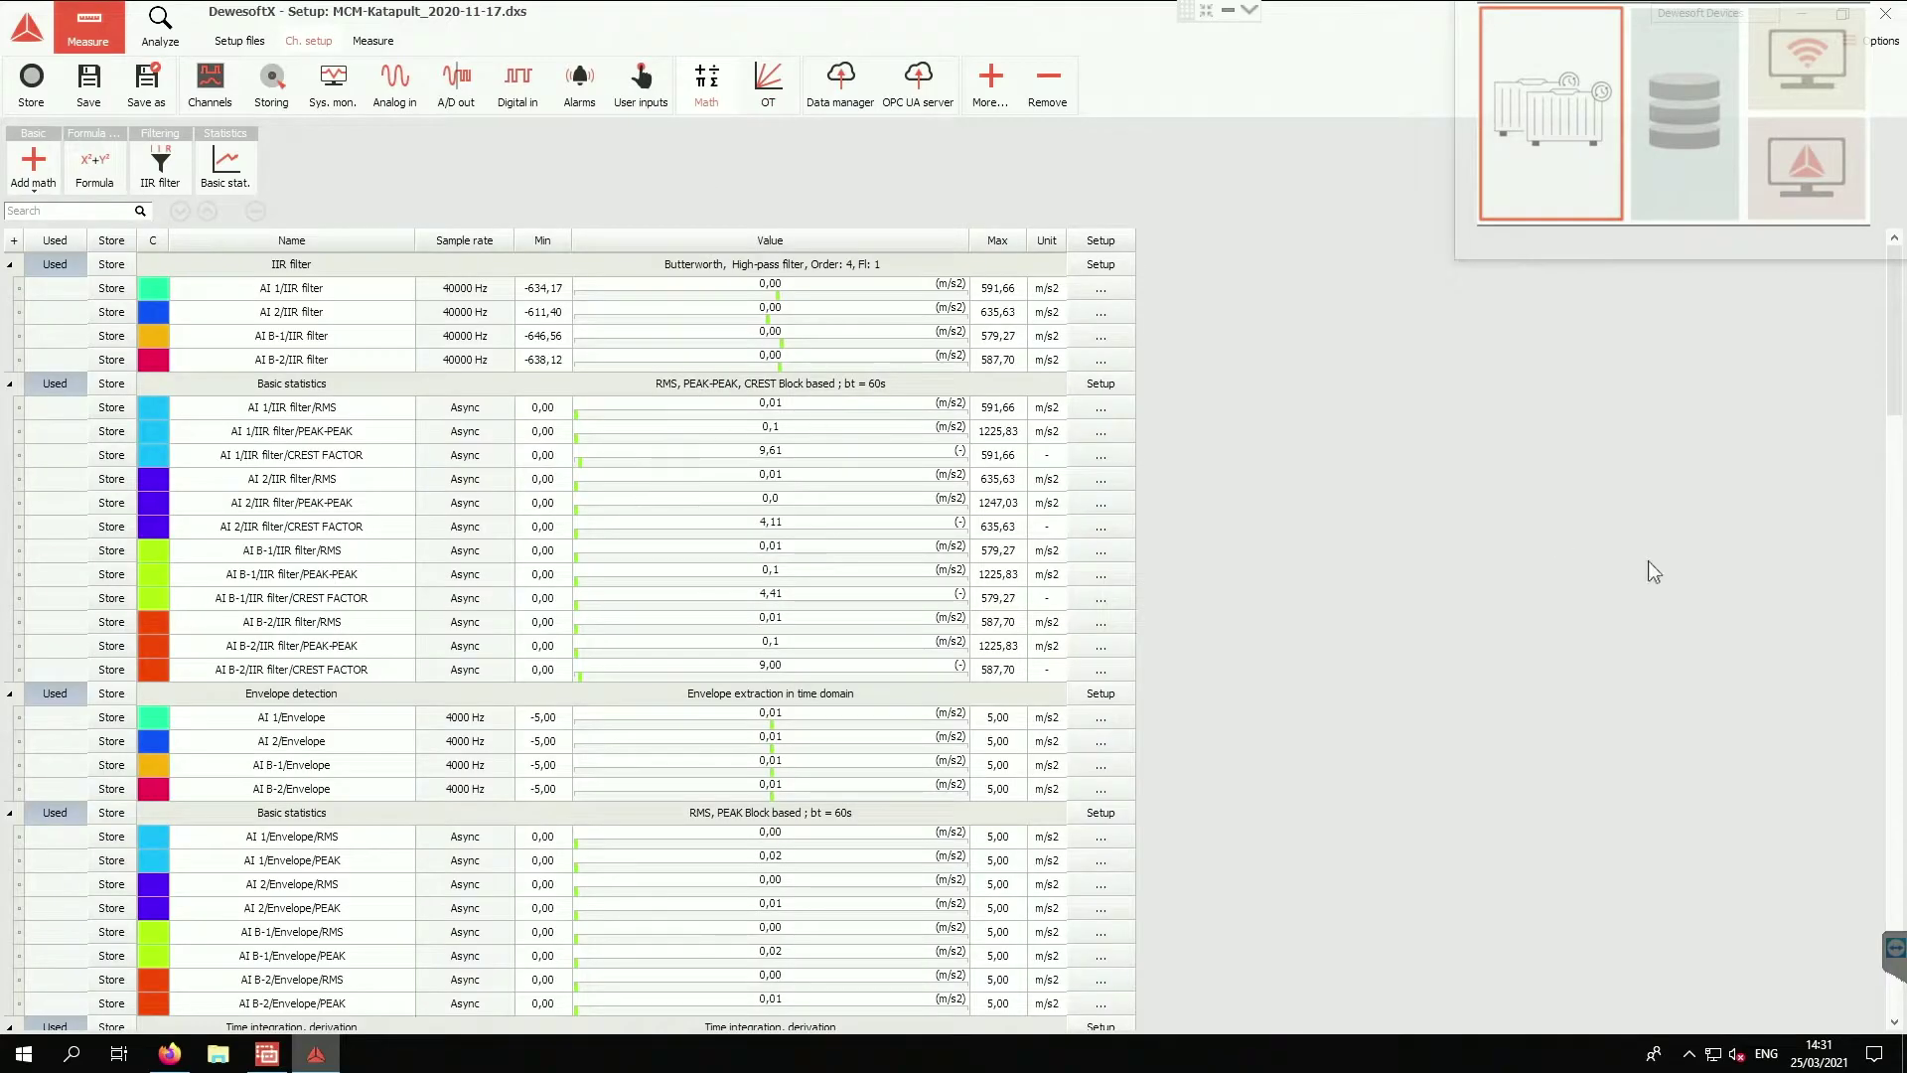
scroll(1862, 664, "down", 20)
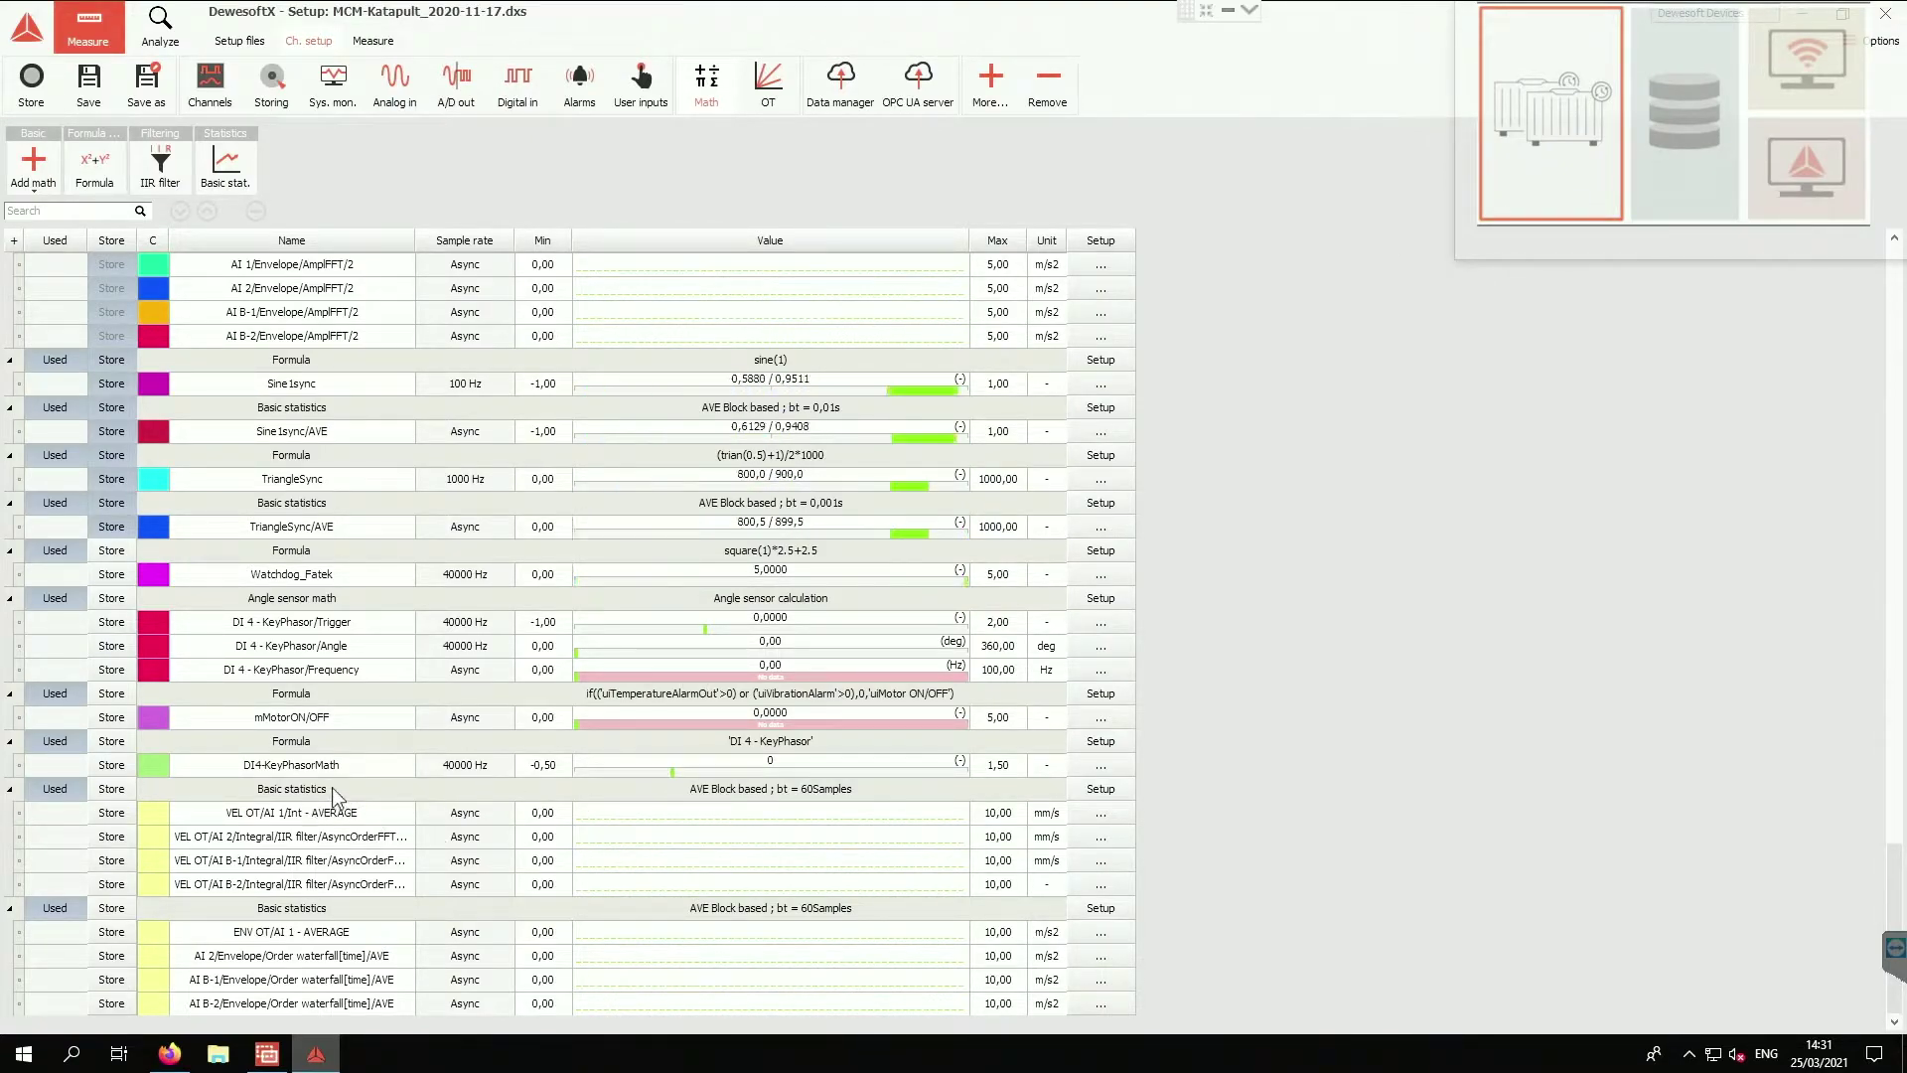
left_click(1103, 789)
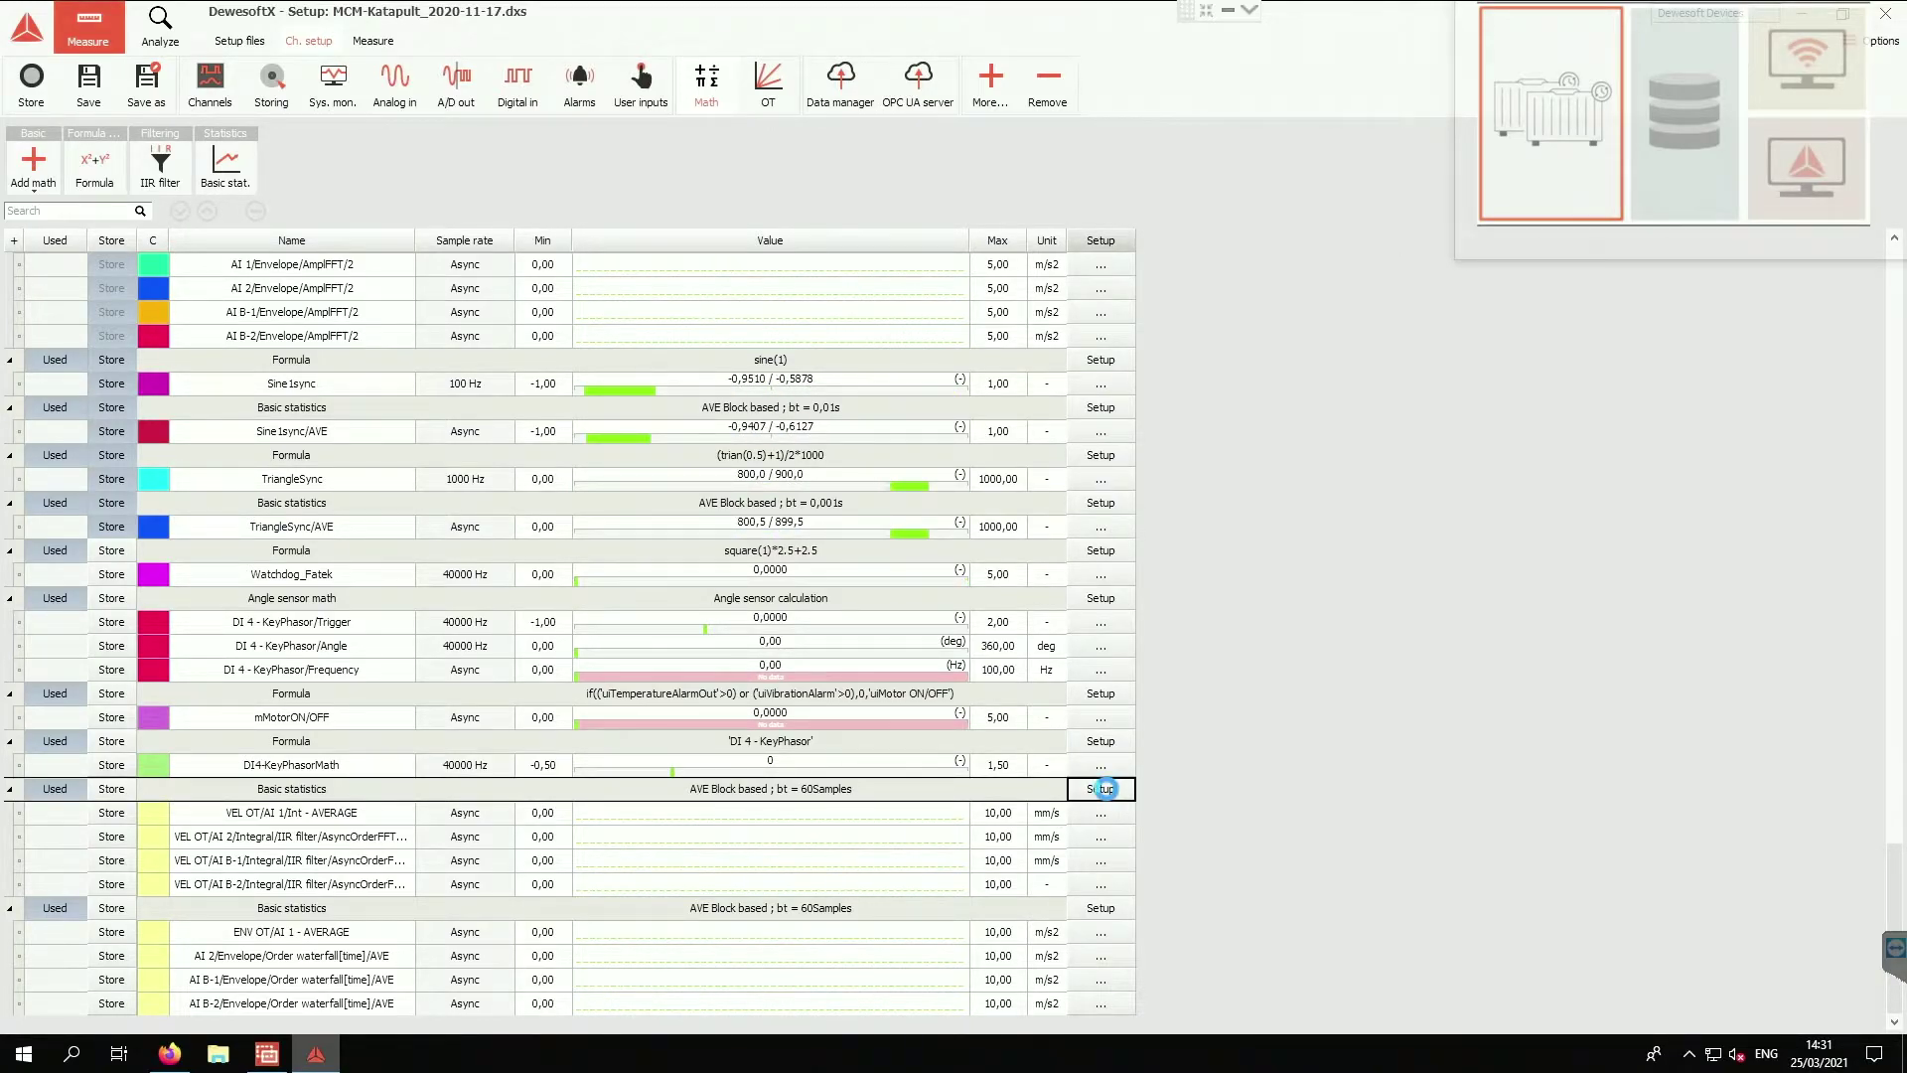
left_click(1102, 789)
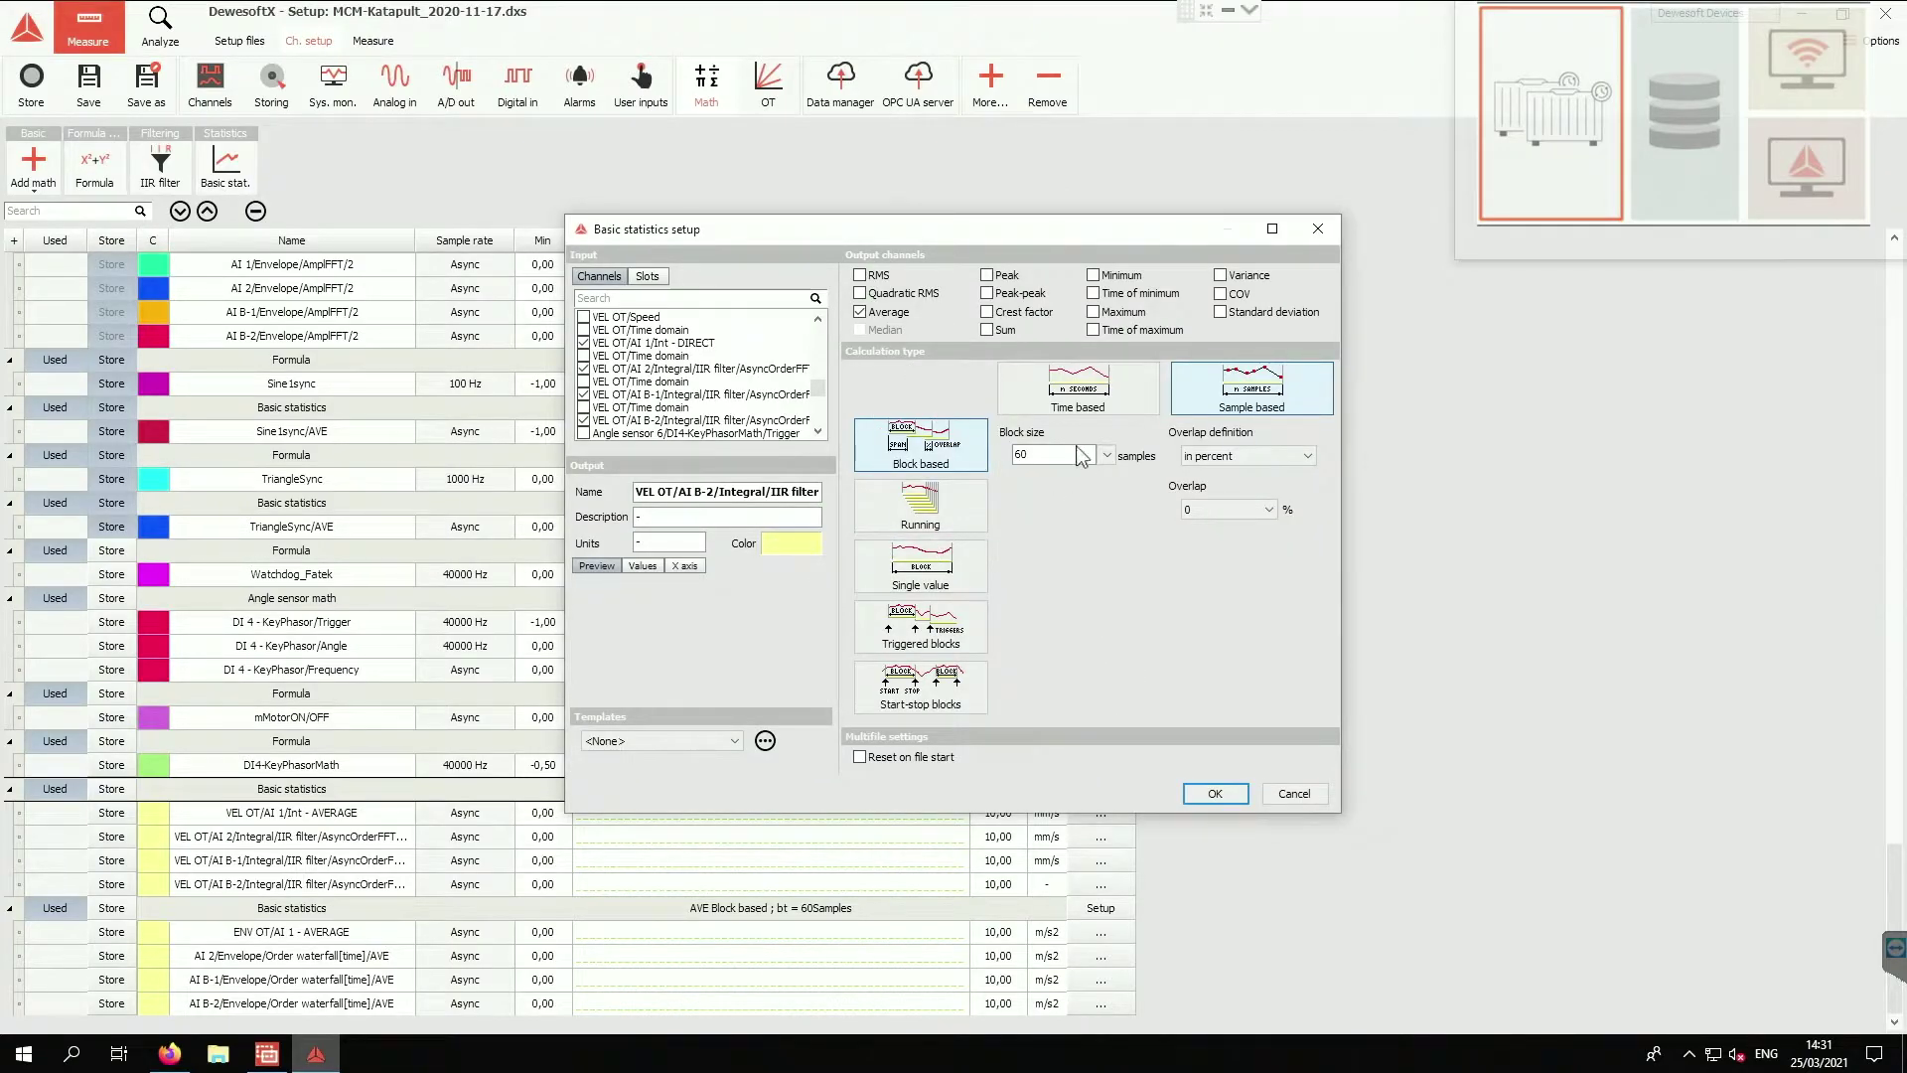
left_click(638, 343)
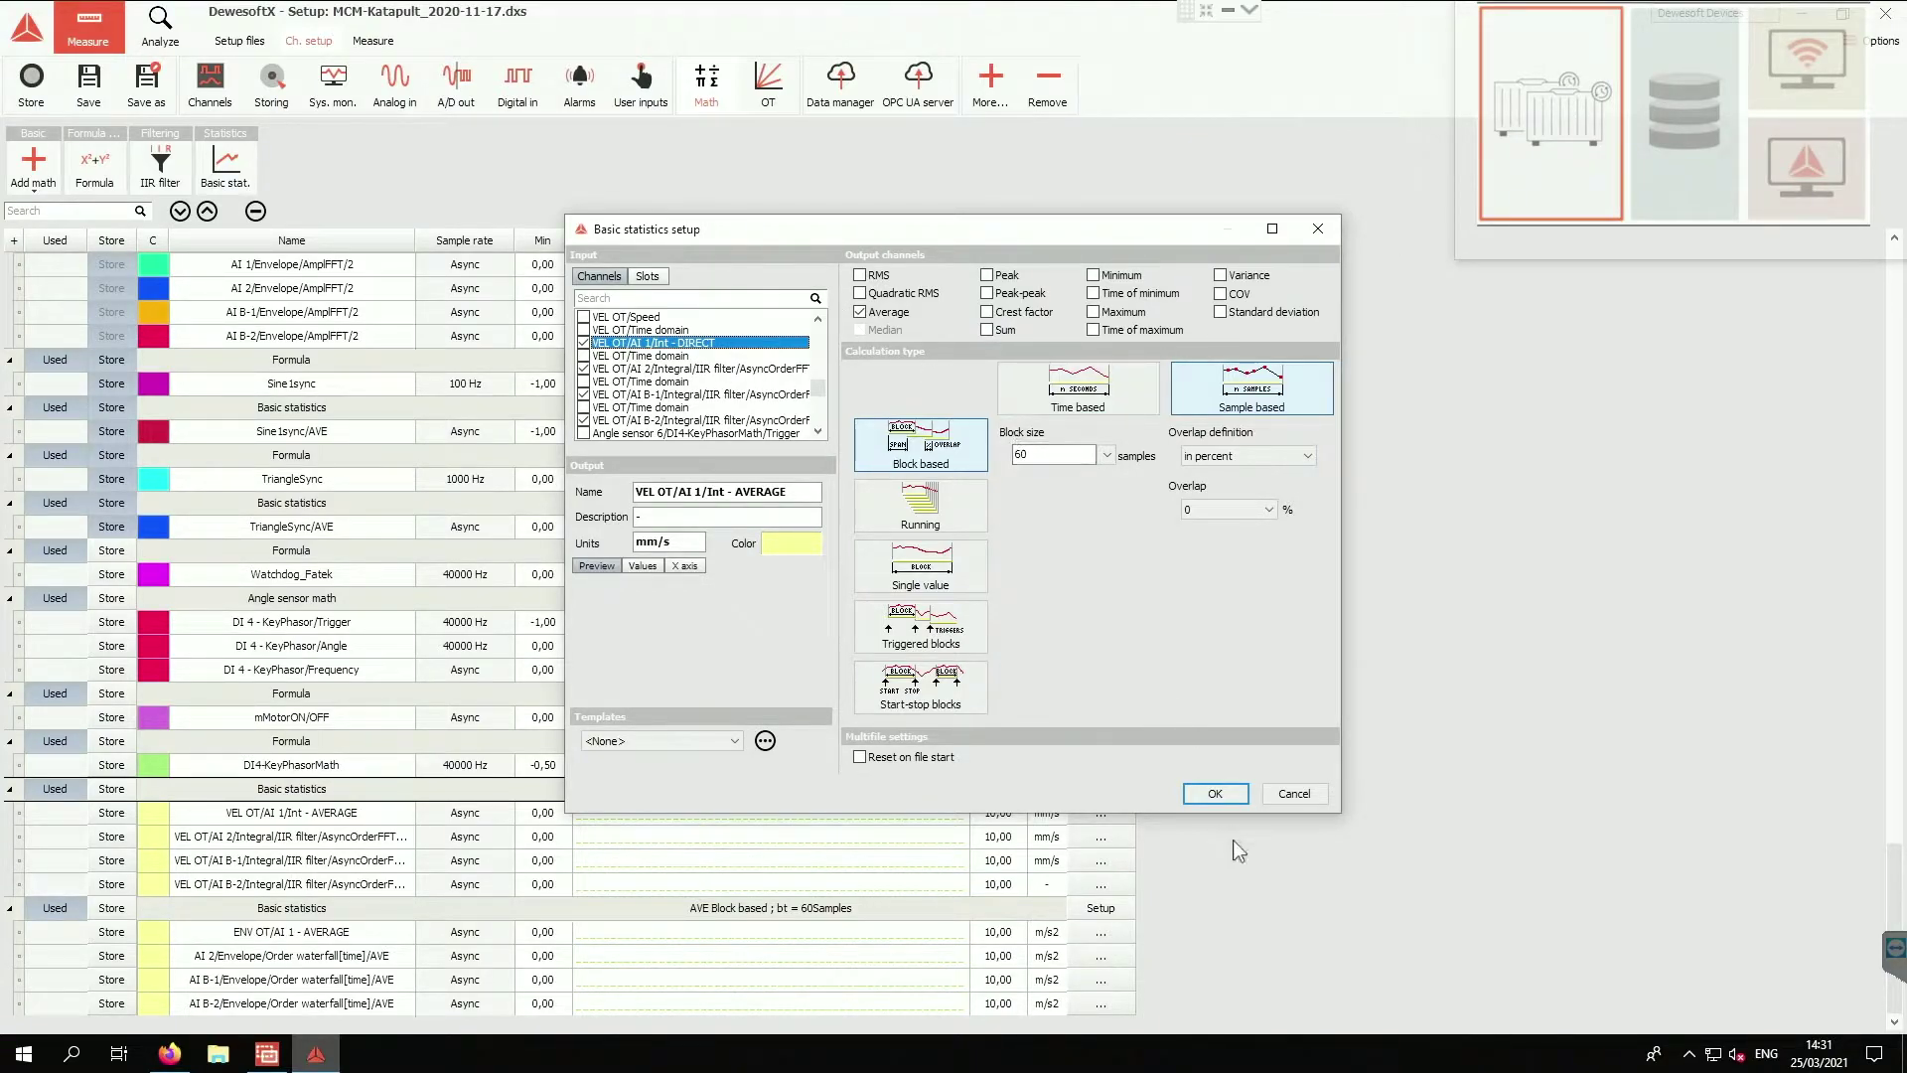
left_click(1216, 795)
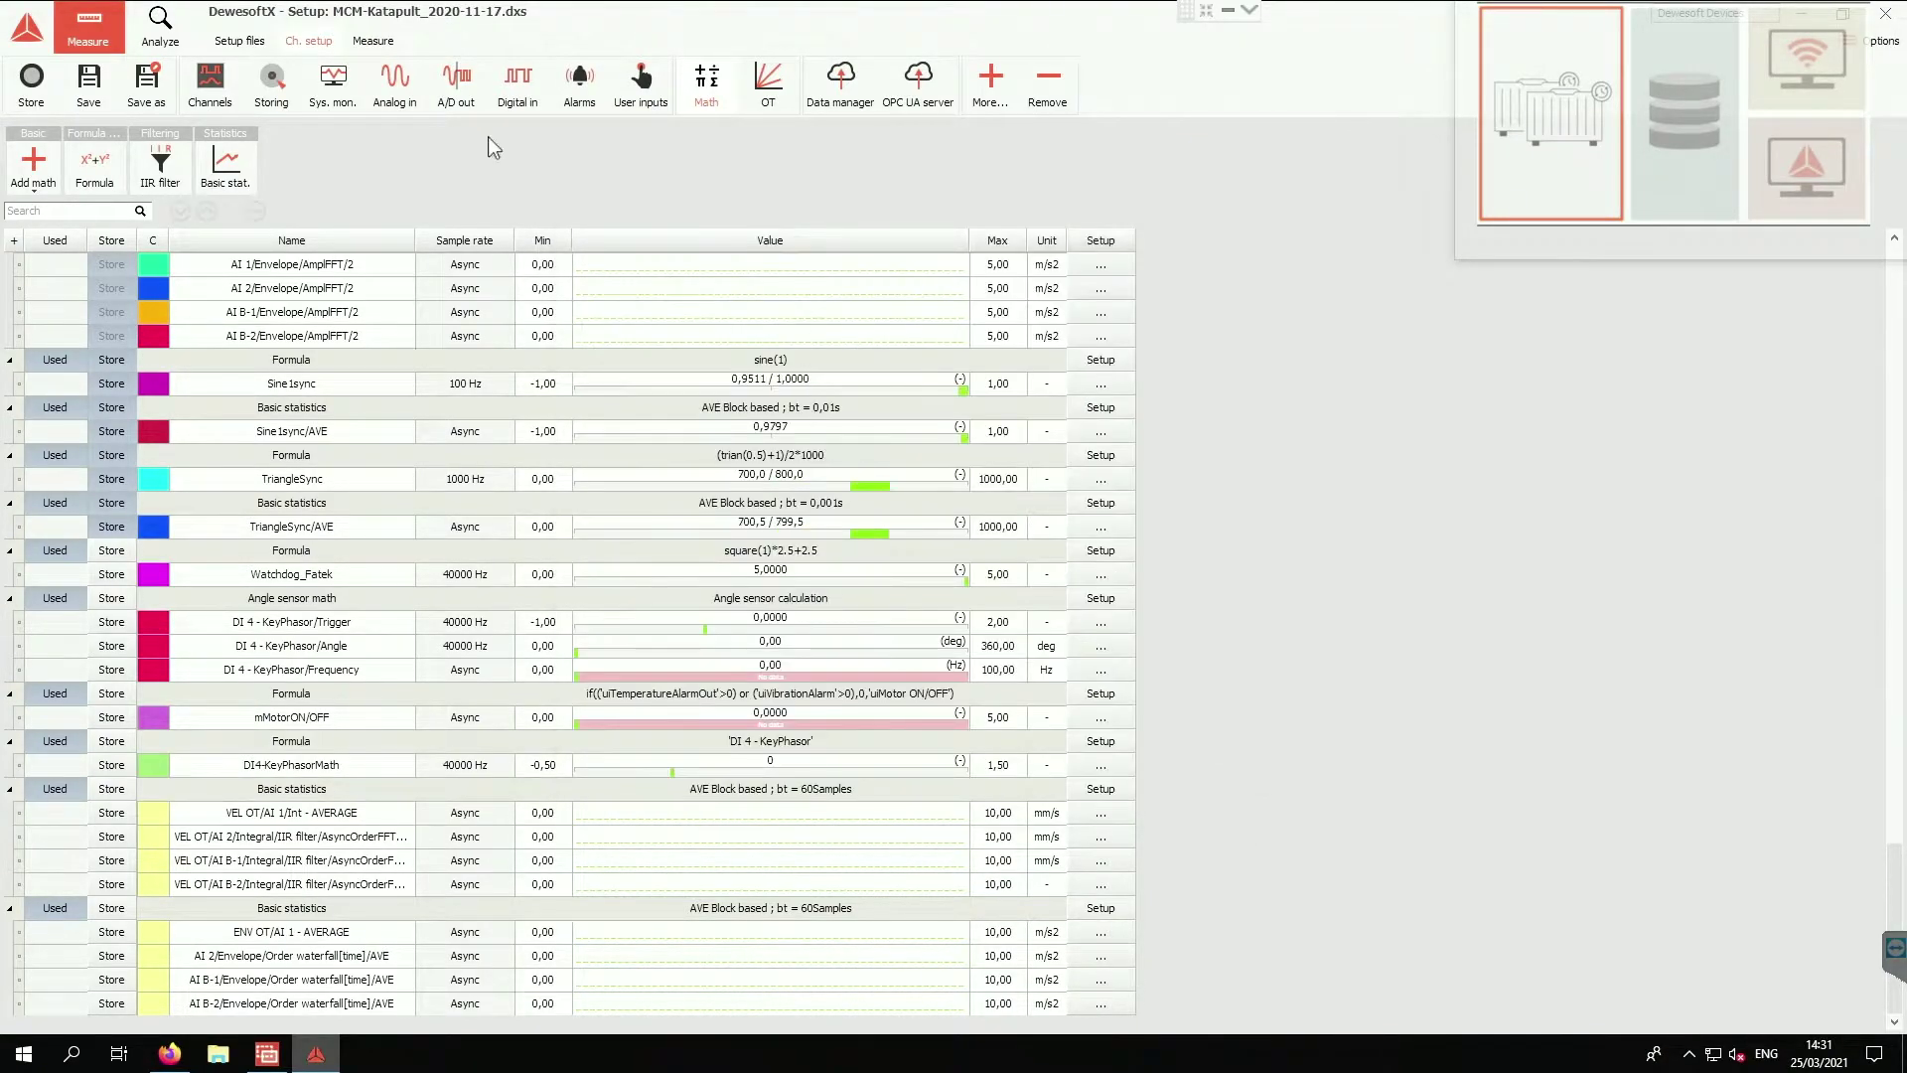
Step: List the OPC UA server channels, widen the Name column and highlight the four VEL OT averages
left_click(944, 99)
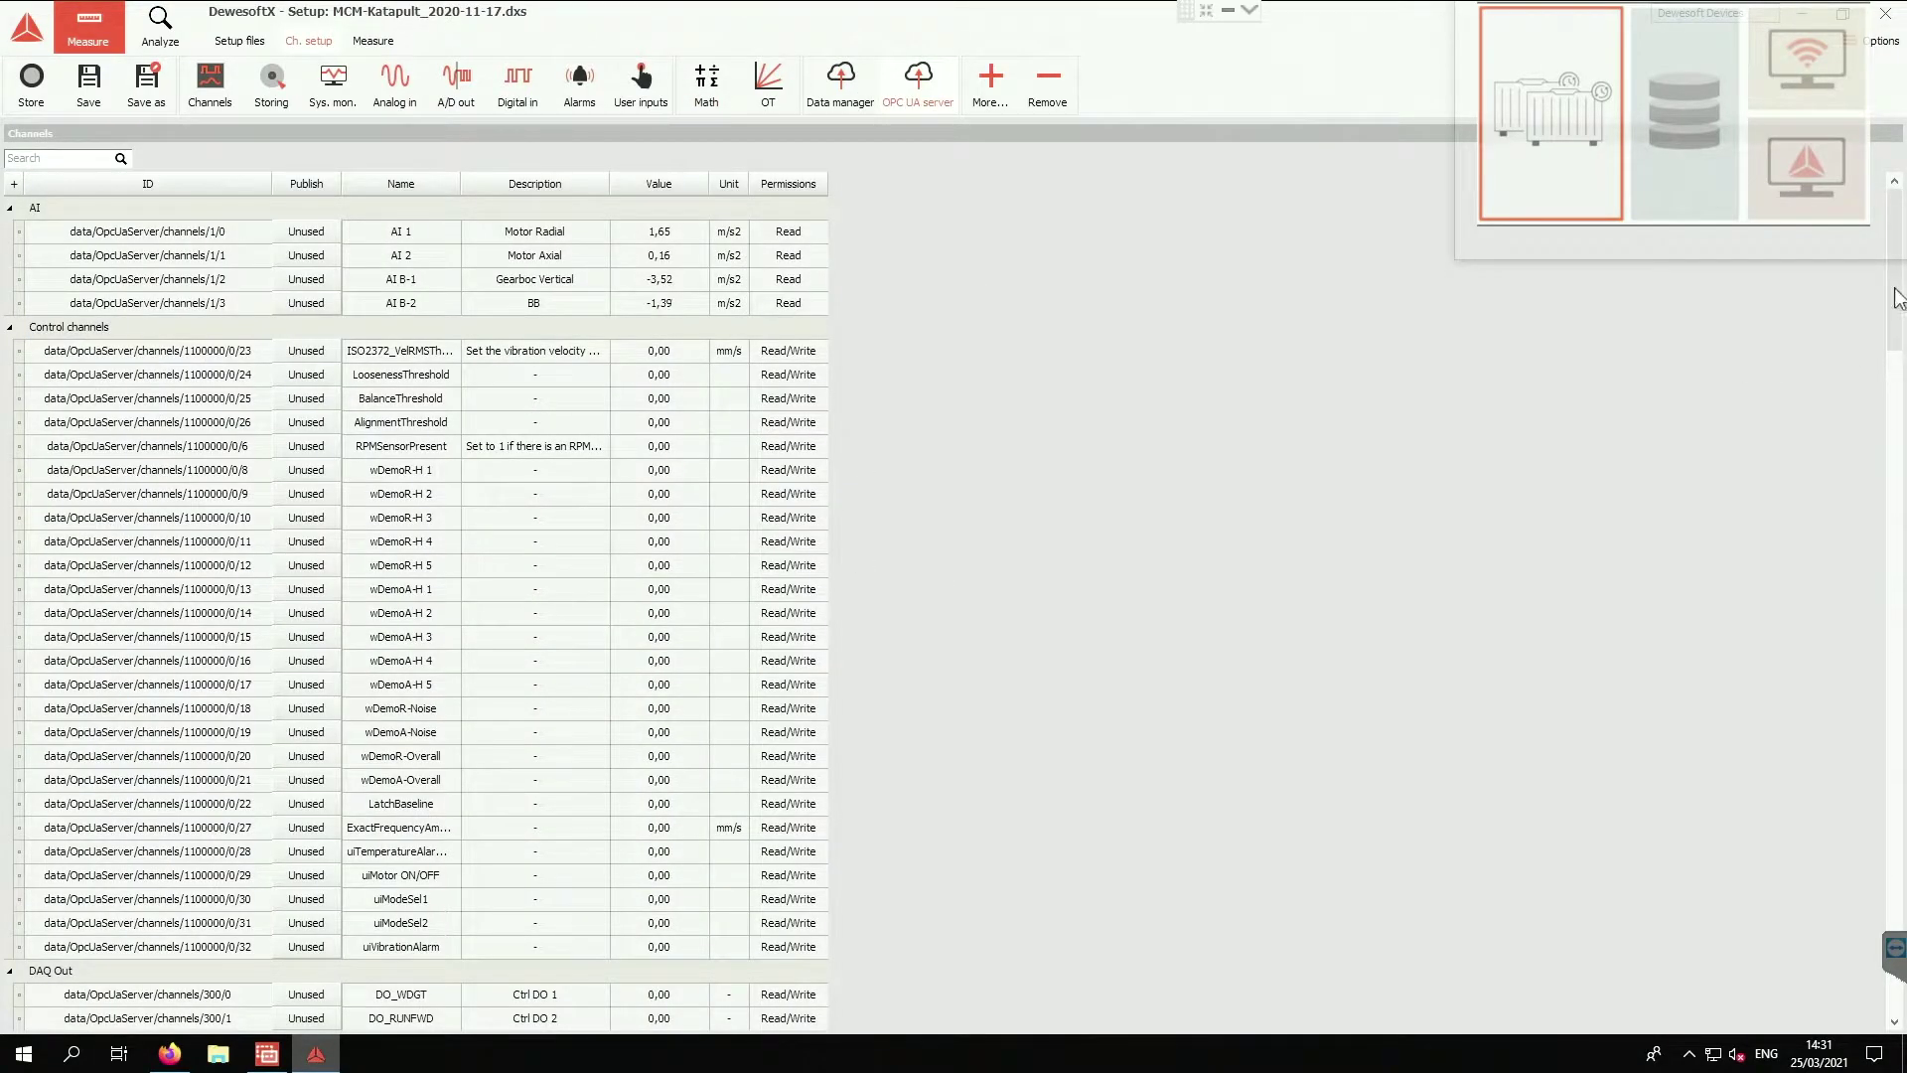
left_click_drag(1897, 298, 1866, 1003)
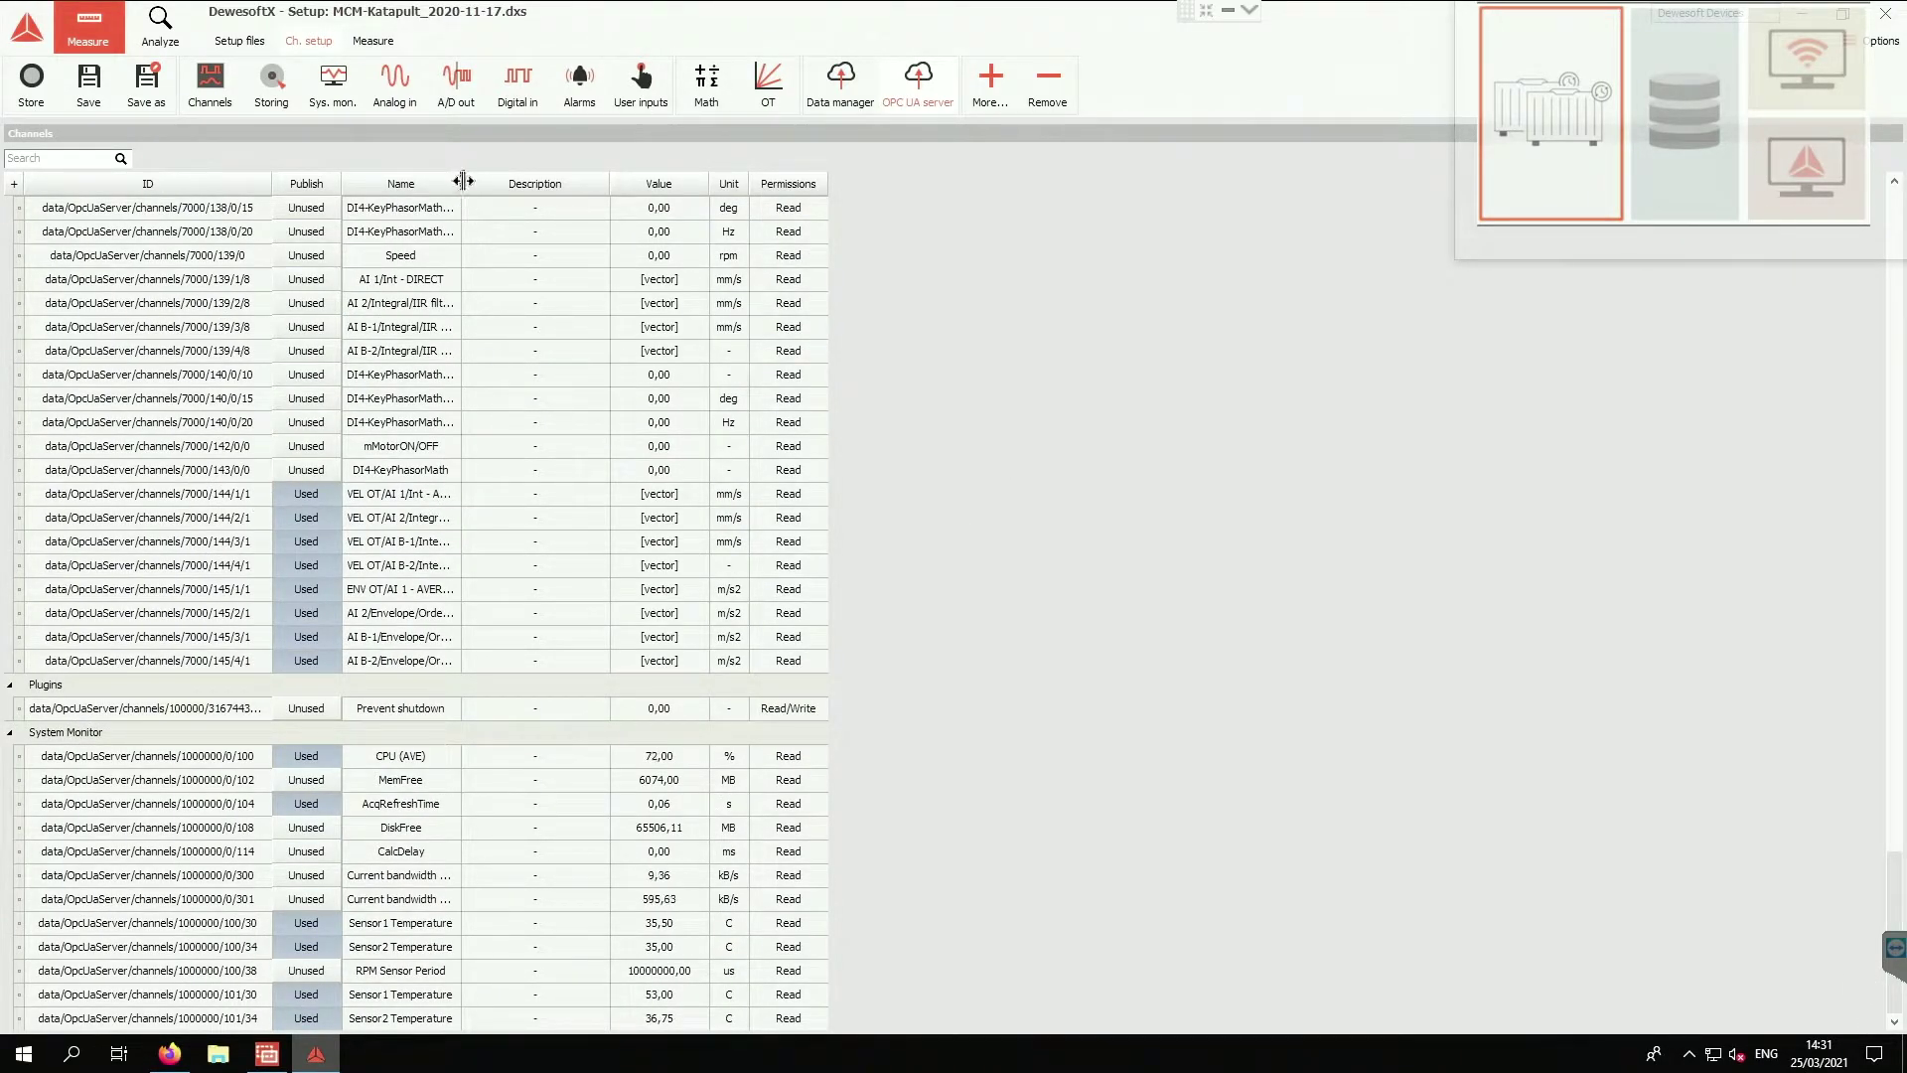
left_click_drag(460, 184, 606, 182)
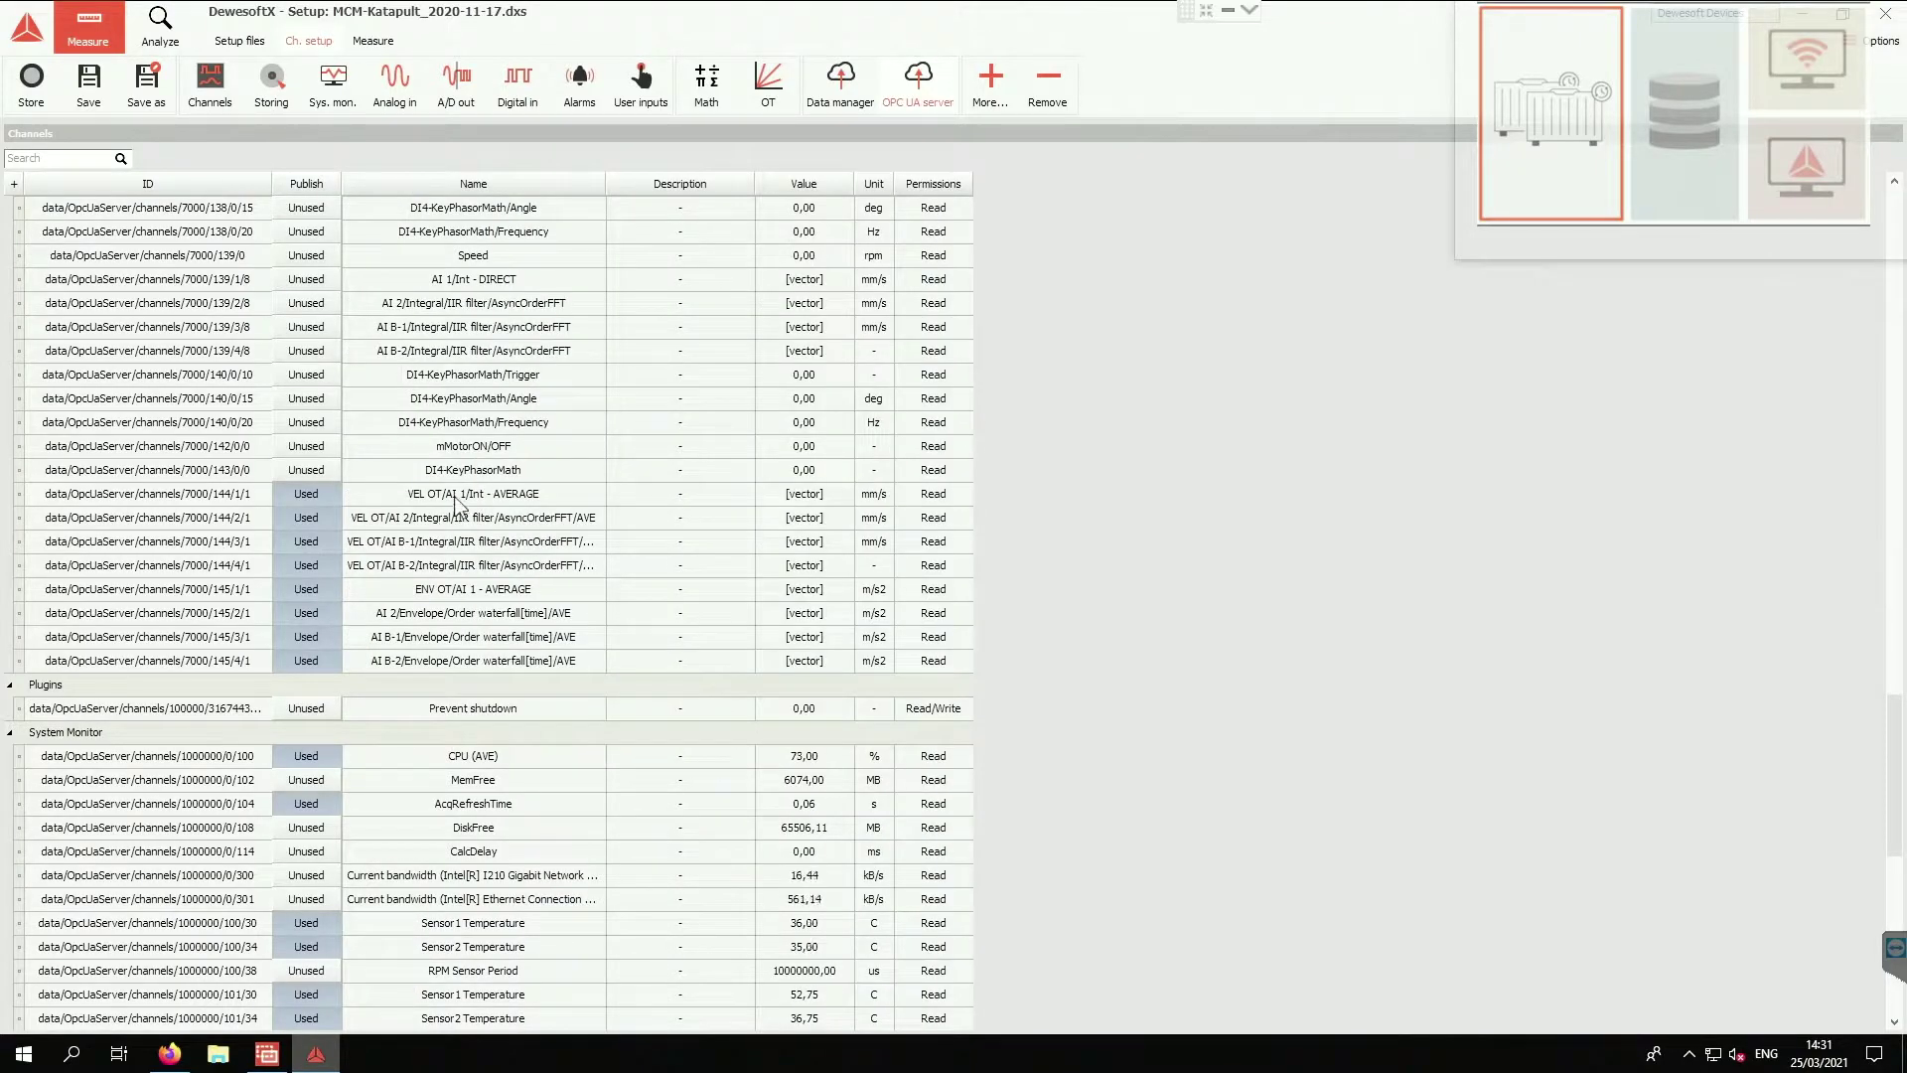
left_click_drag(462, 497, 459, 567)
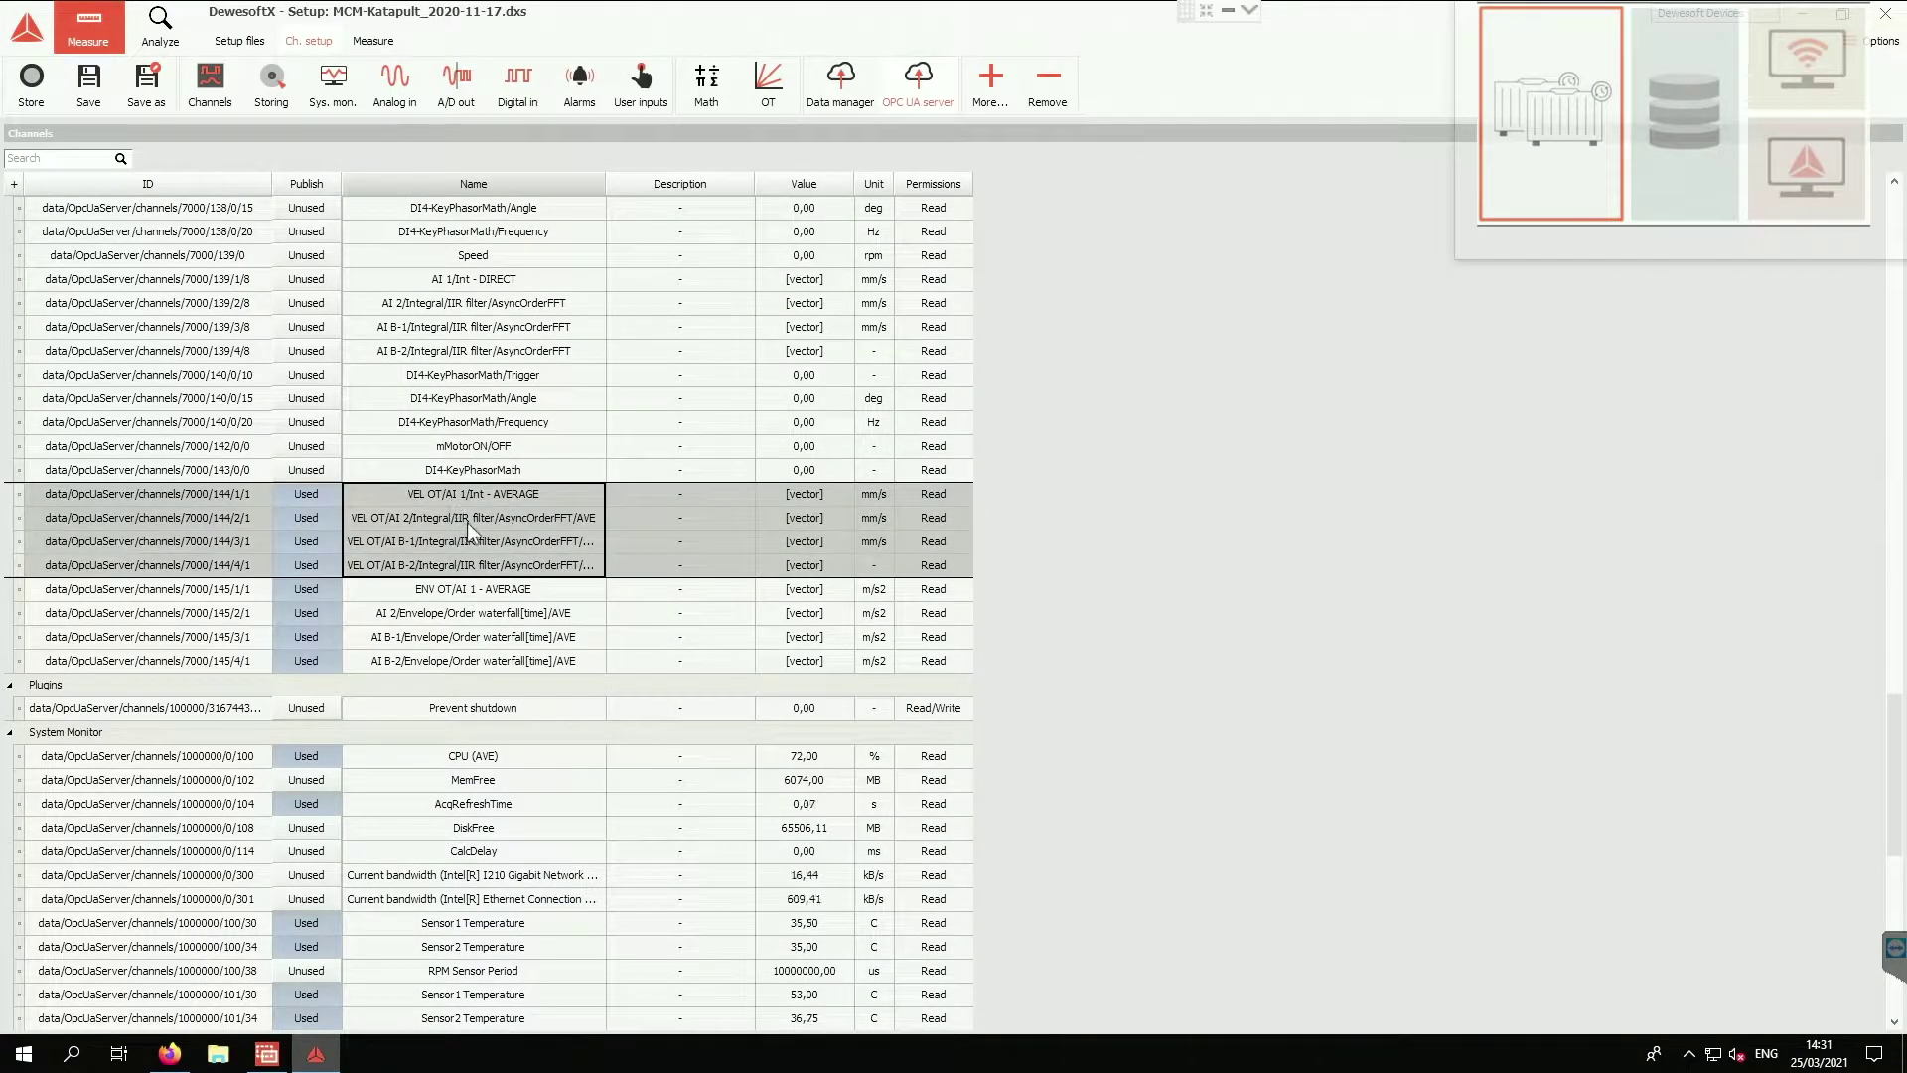
left_click(1311, 641)
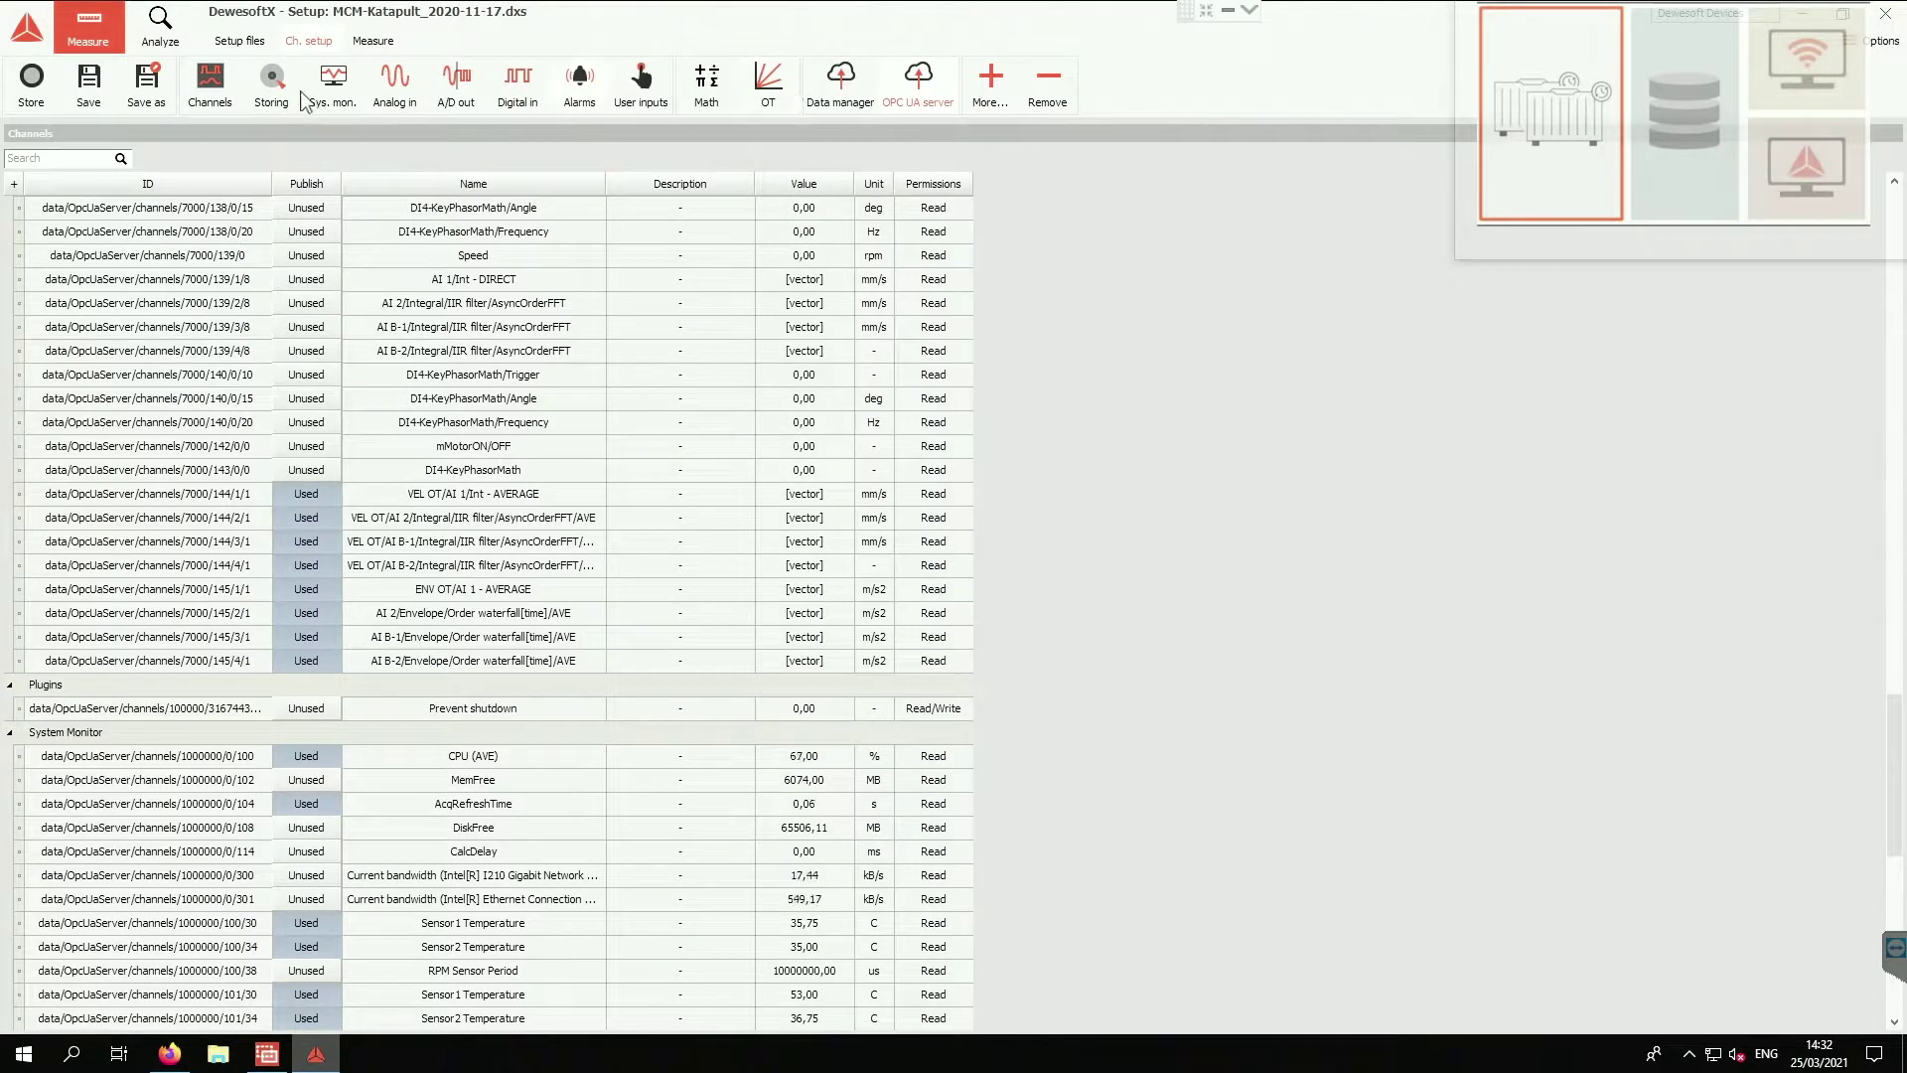
Step: Switch from the DewesoftX session to the LUCKA-LEN-S session's Grafana dashboard in full screen
left_click(373, 41)
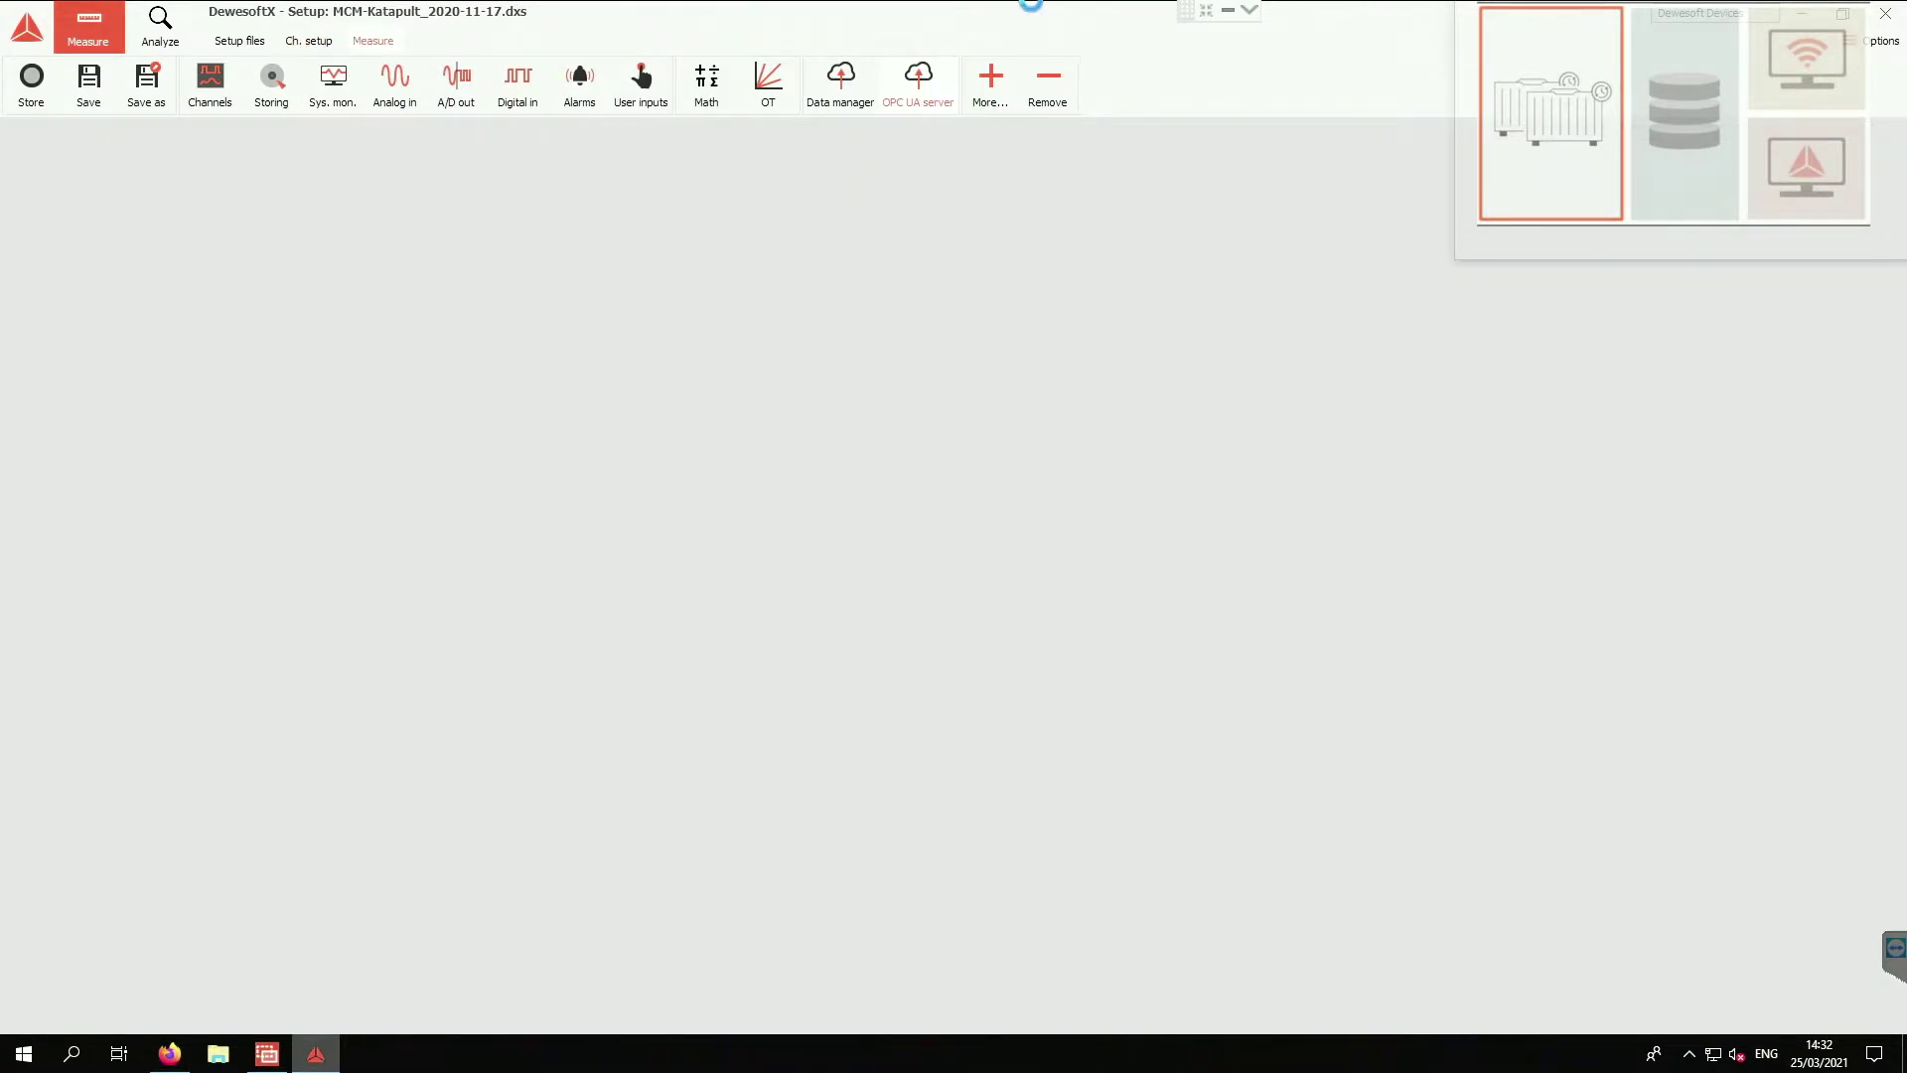
left_click(1238, 20)
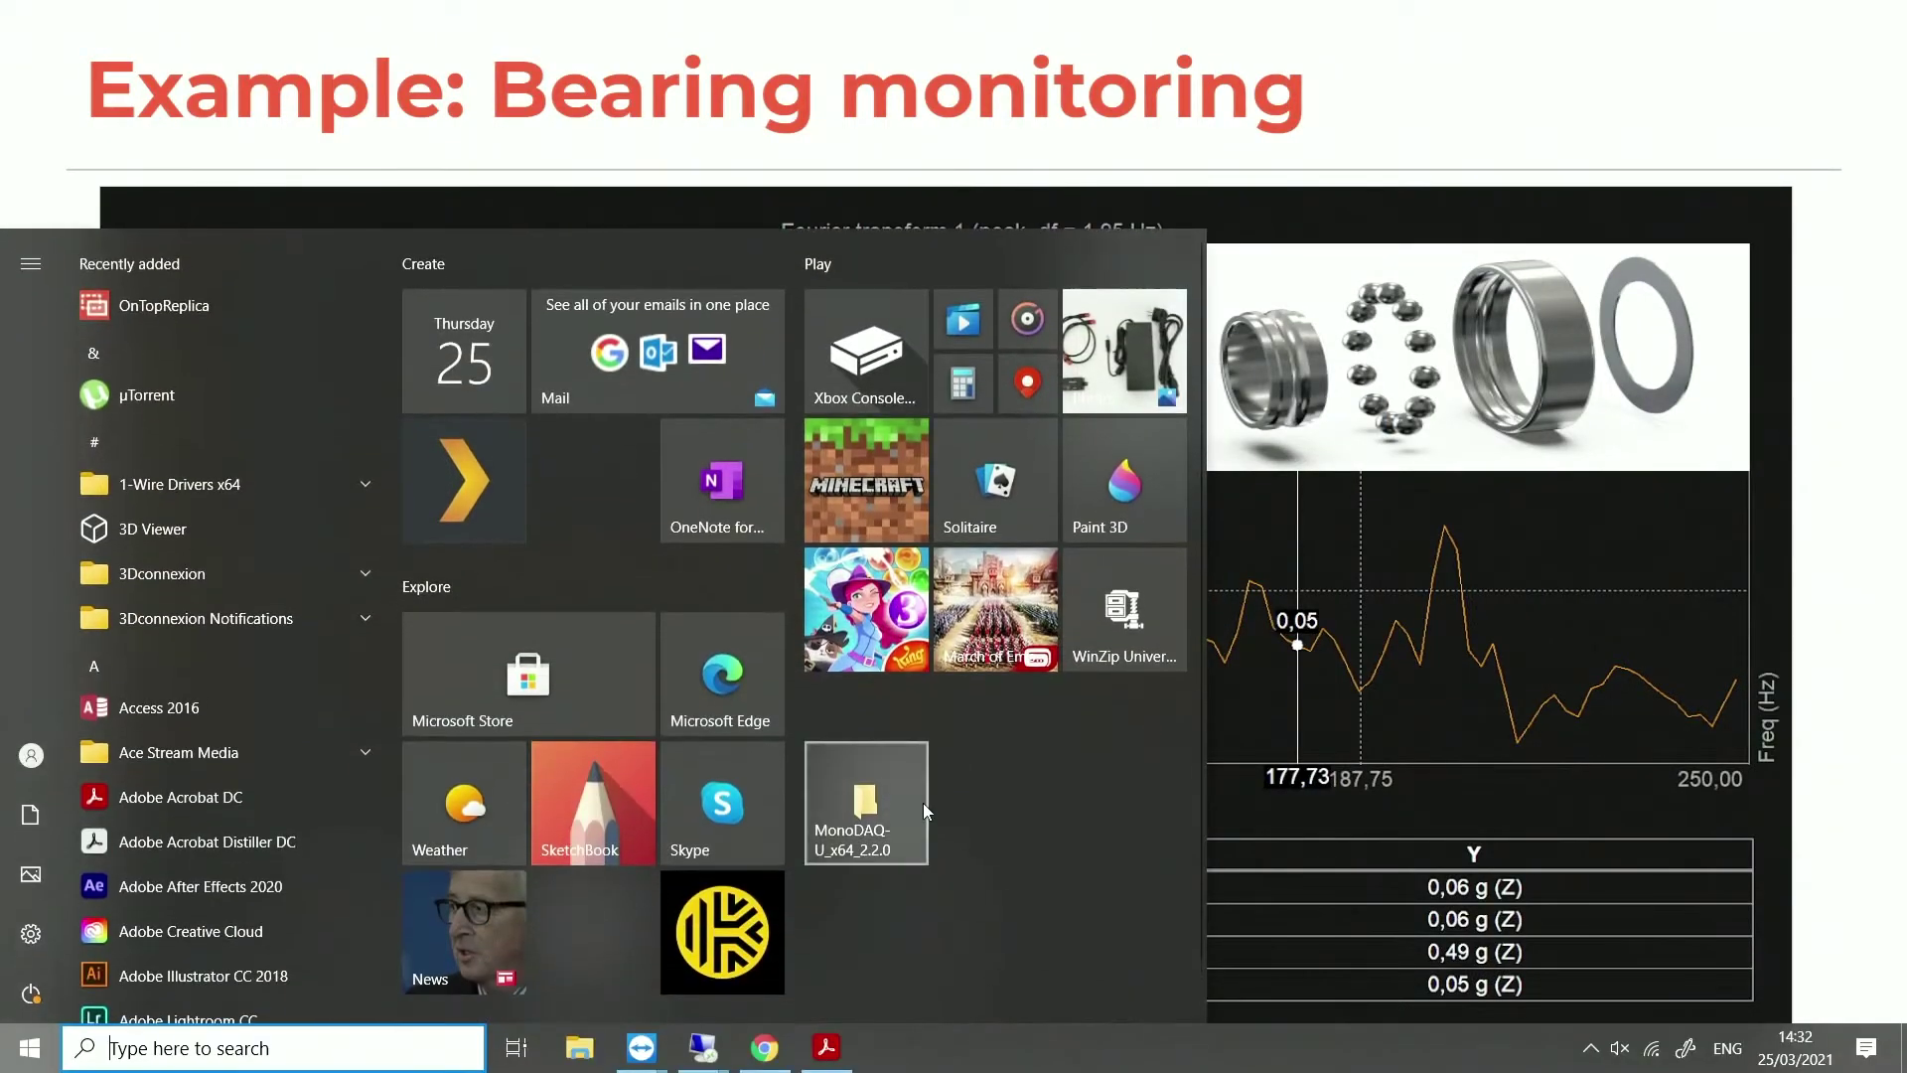
mouse_move(647, 1064)
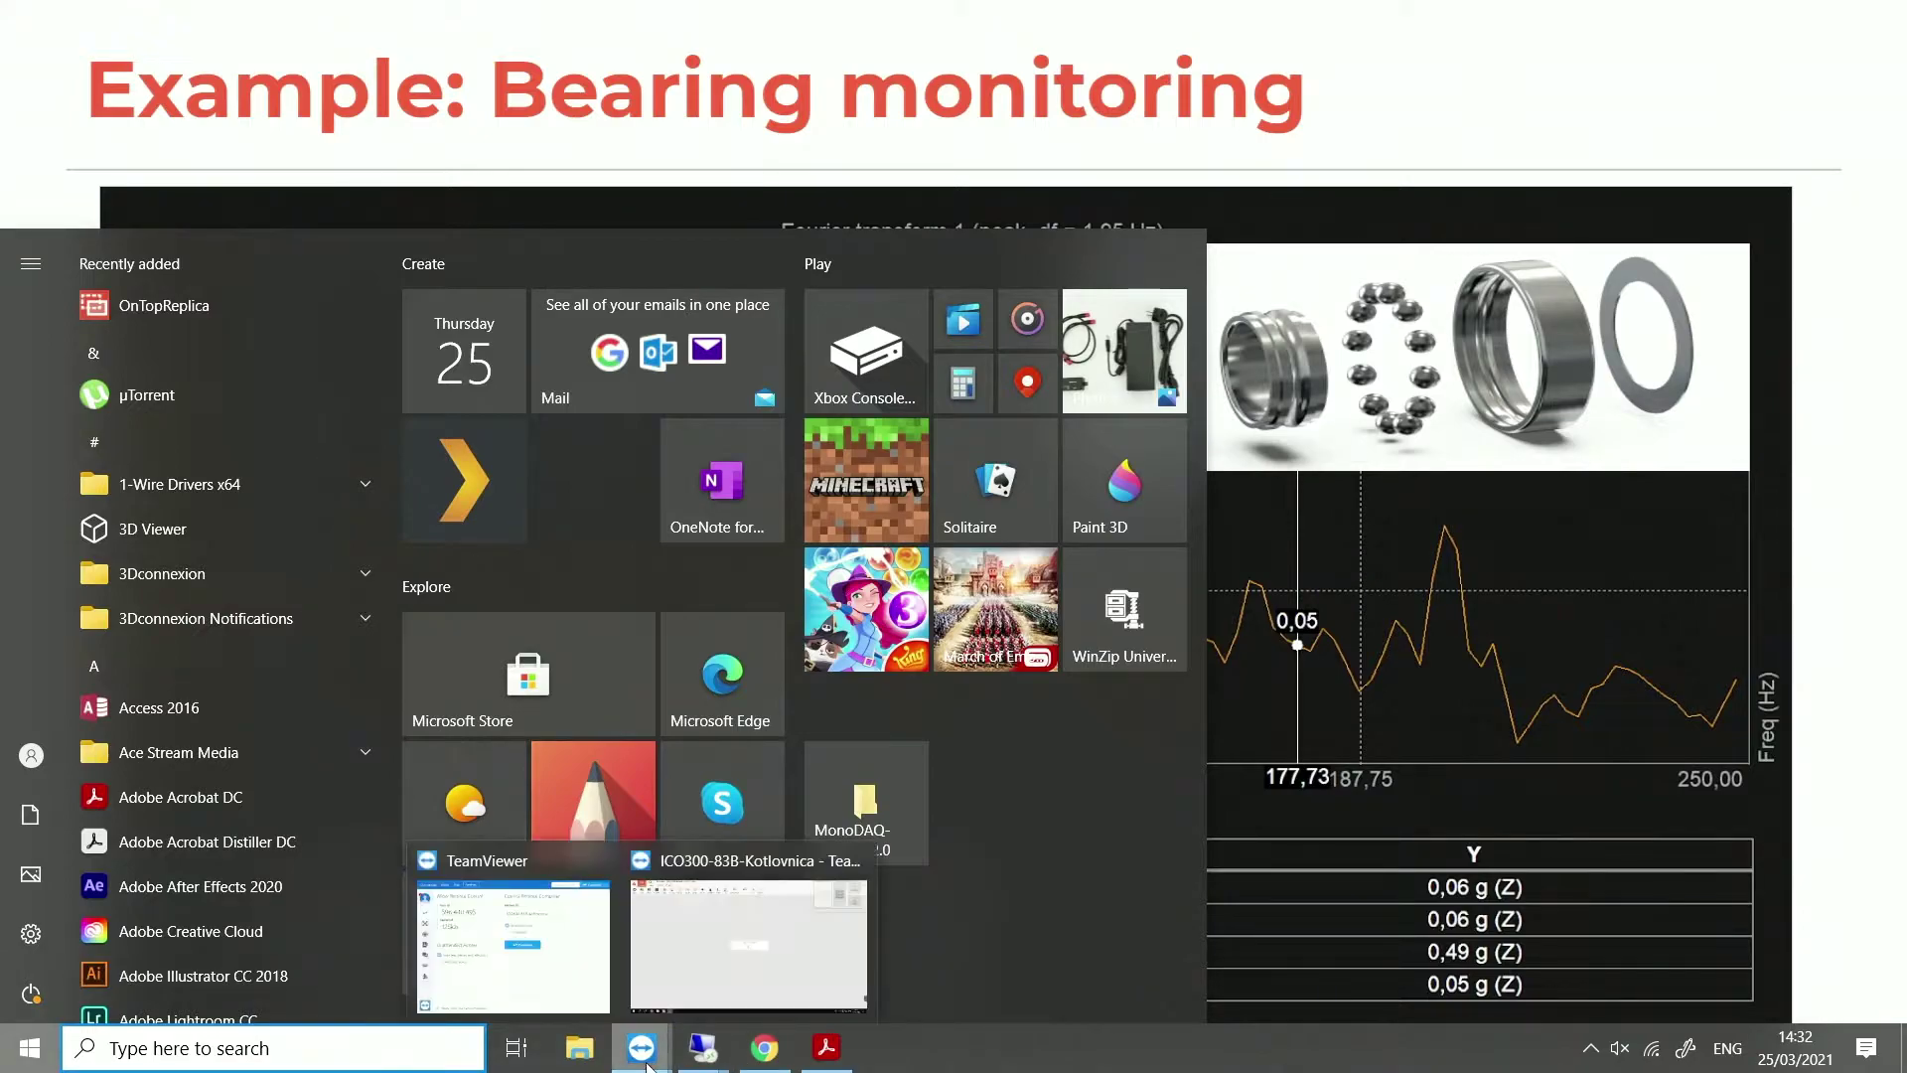
left_click(749, 944)
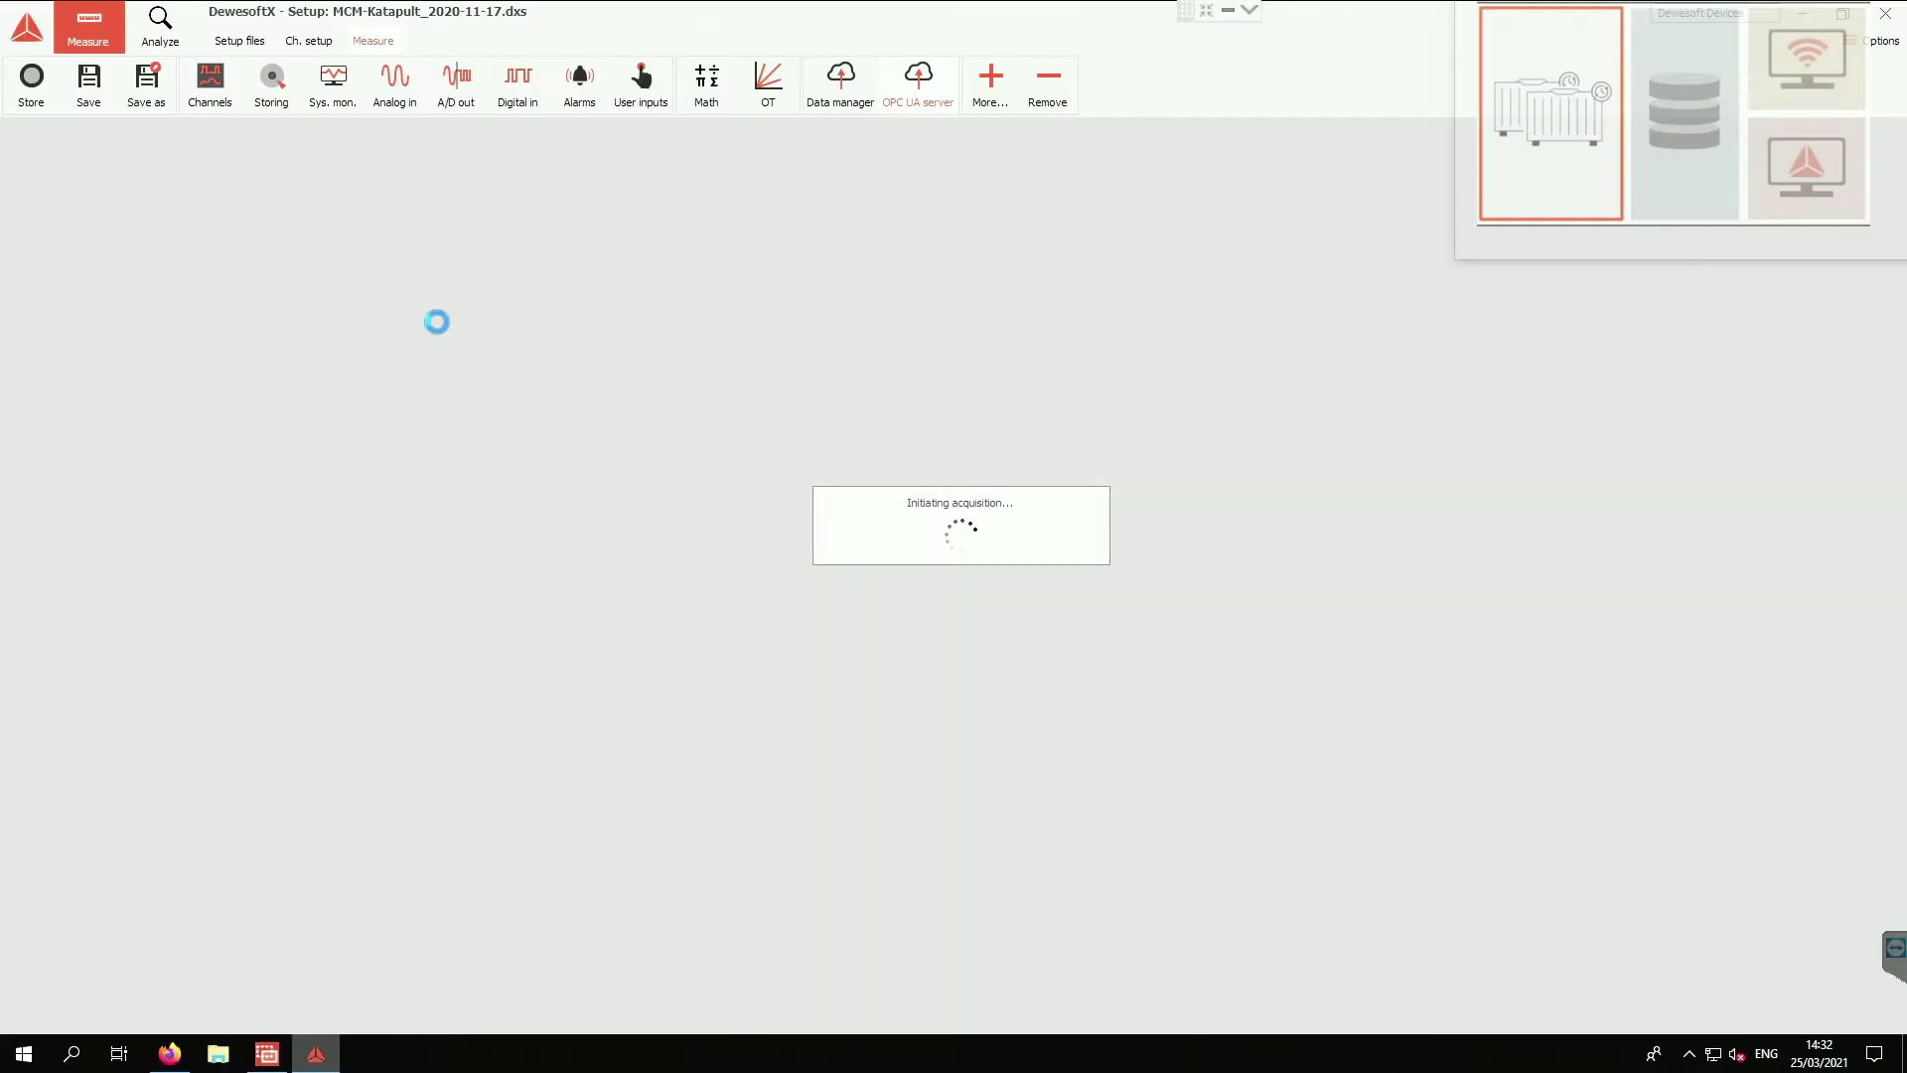
left_click(1207, 10)
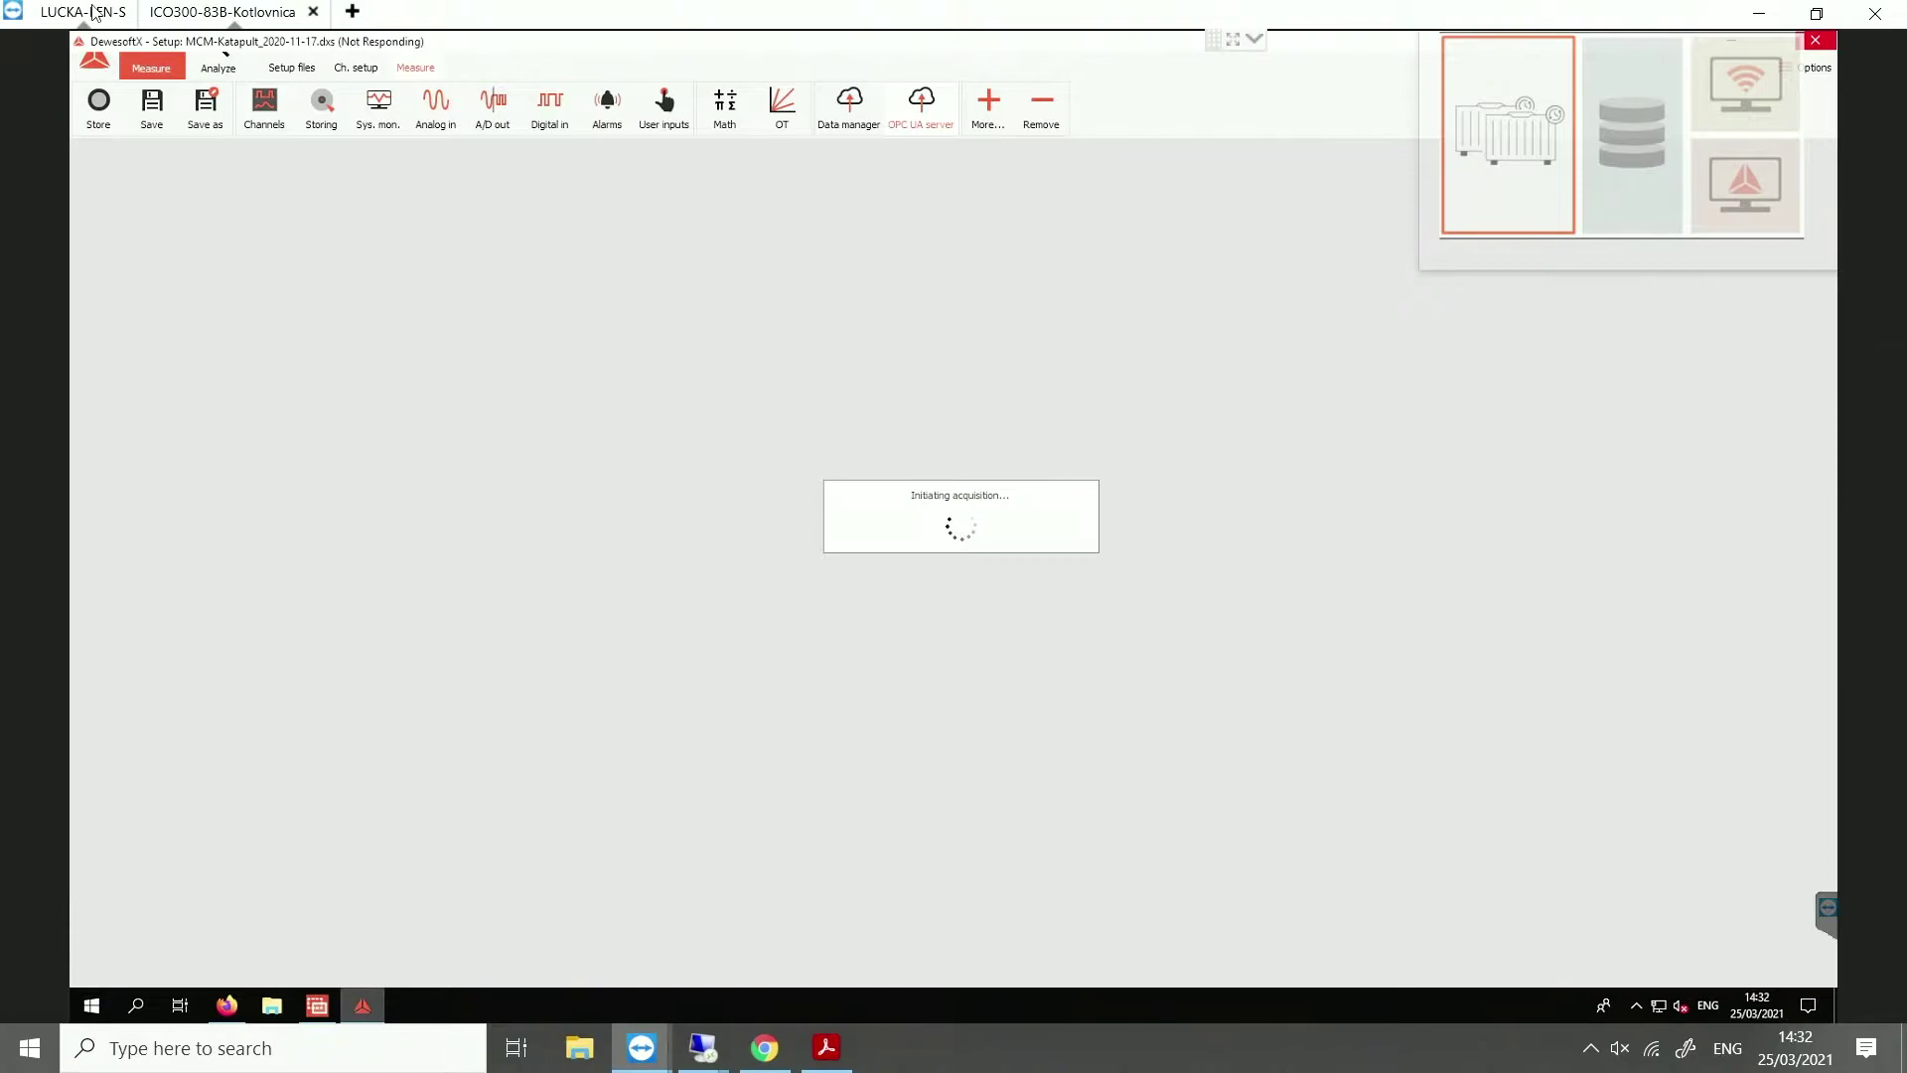
left_click(94, 12)
left_click(1232, 39)
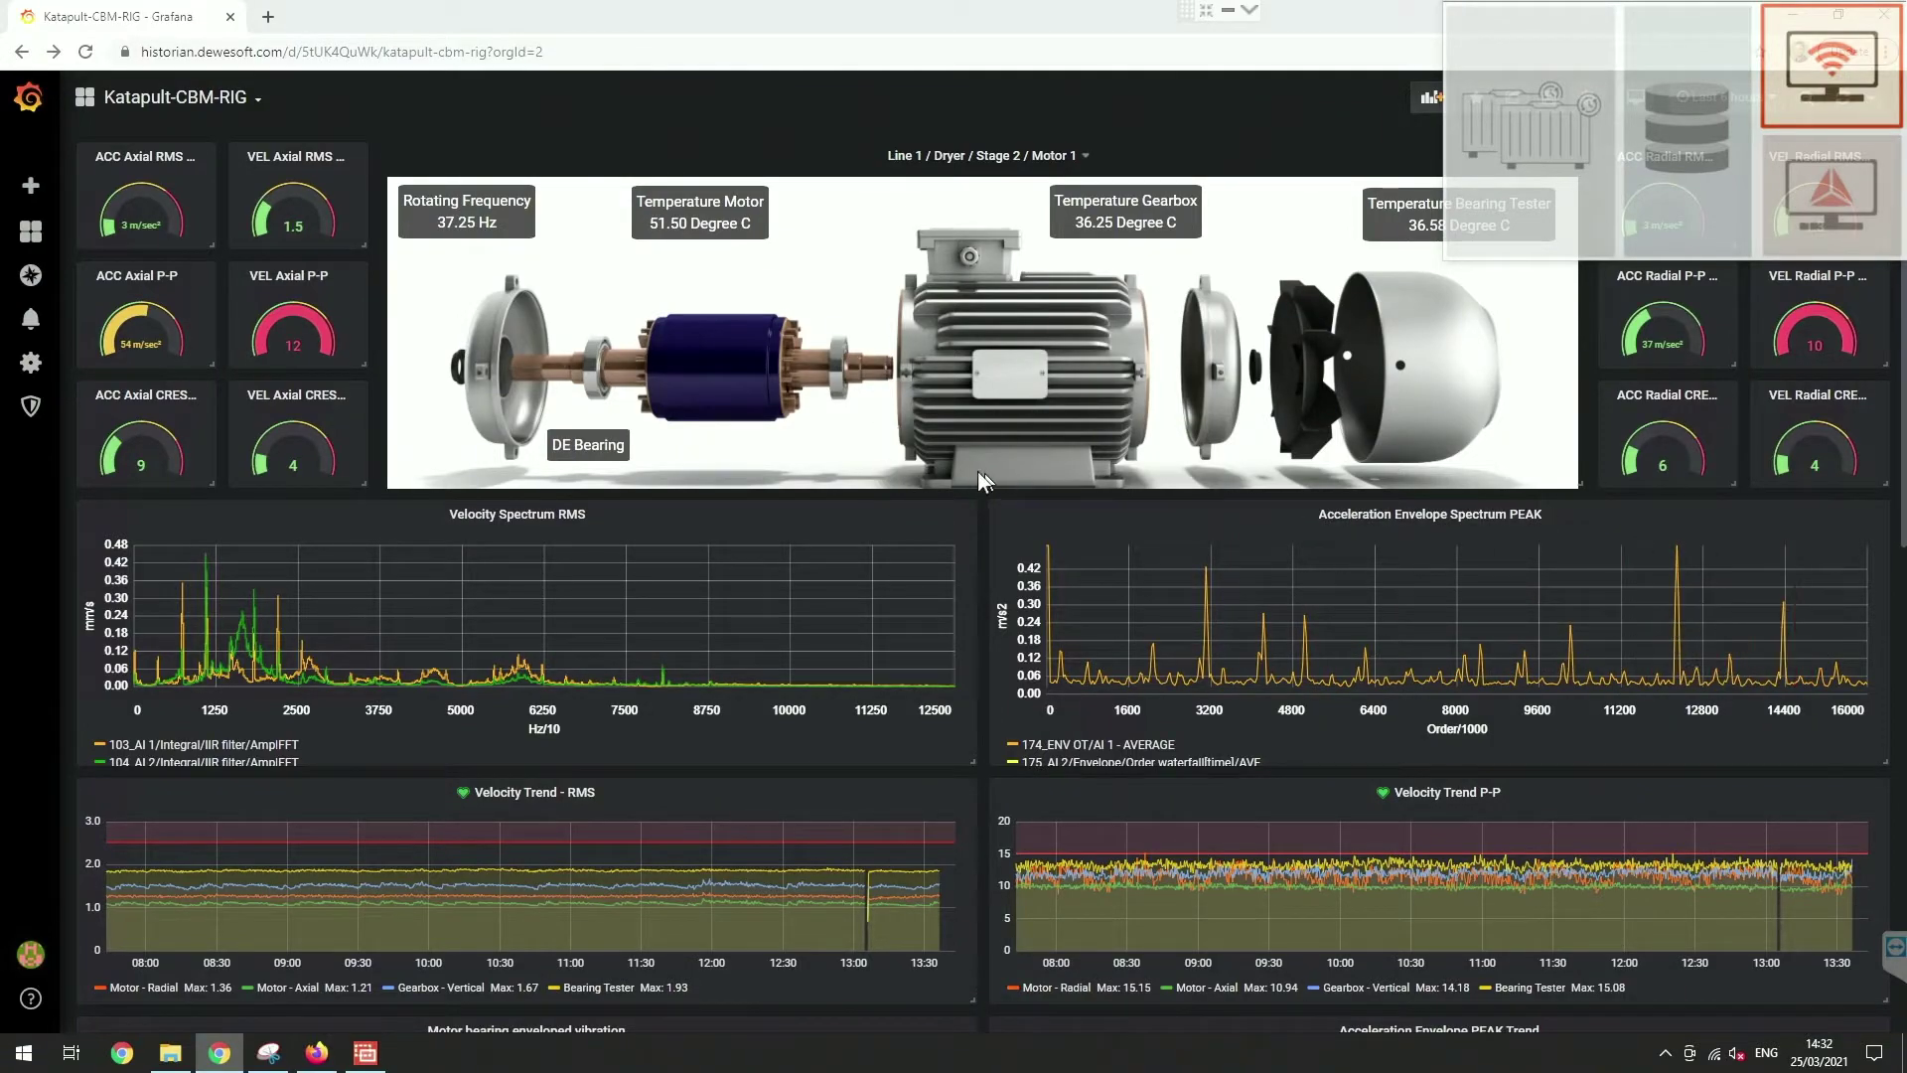
Step: Follow the motor image's DE Bearing link, discarding the overview dashboard's unsaved changes
left_click(589, 461)
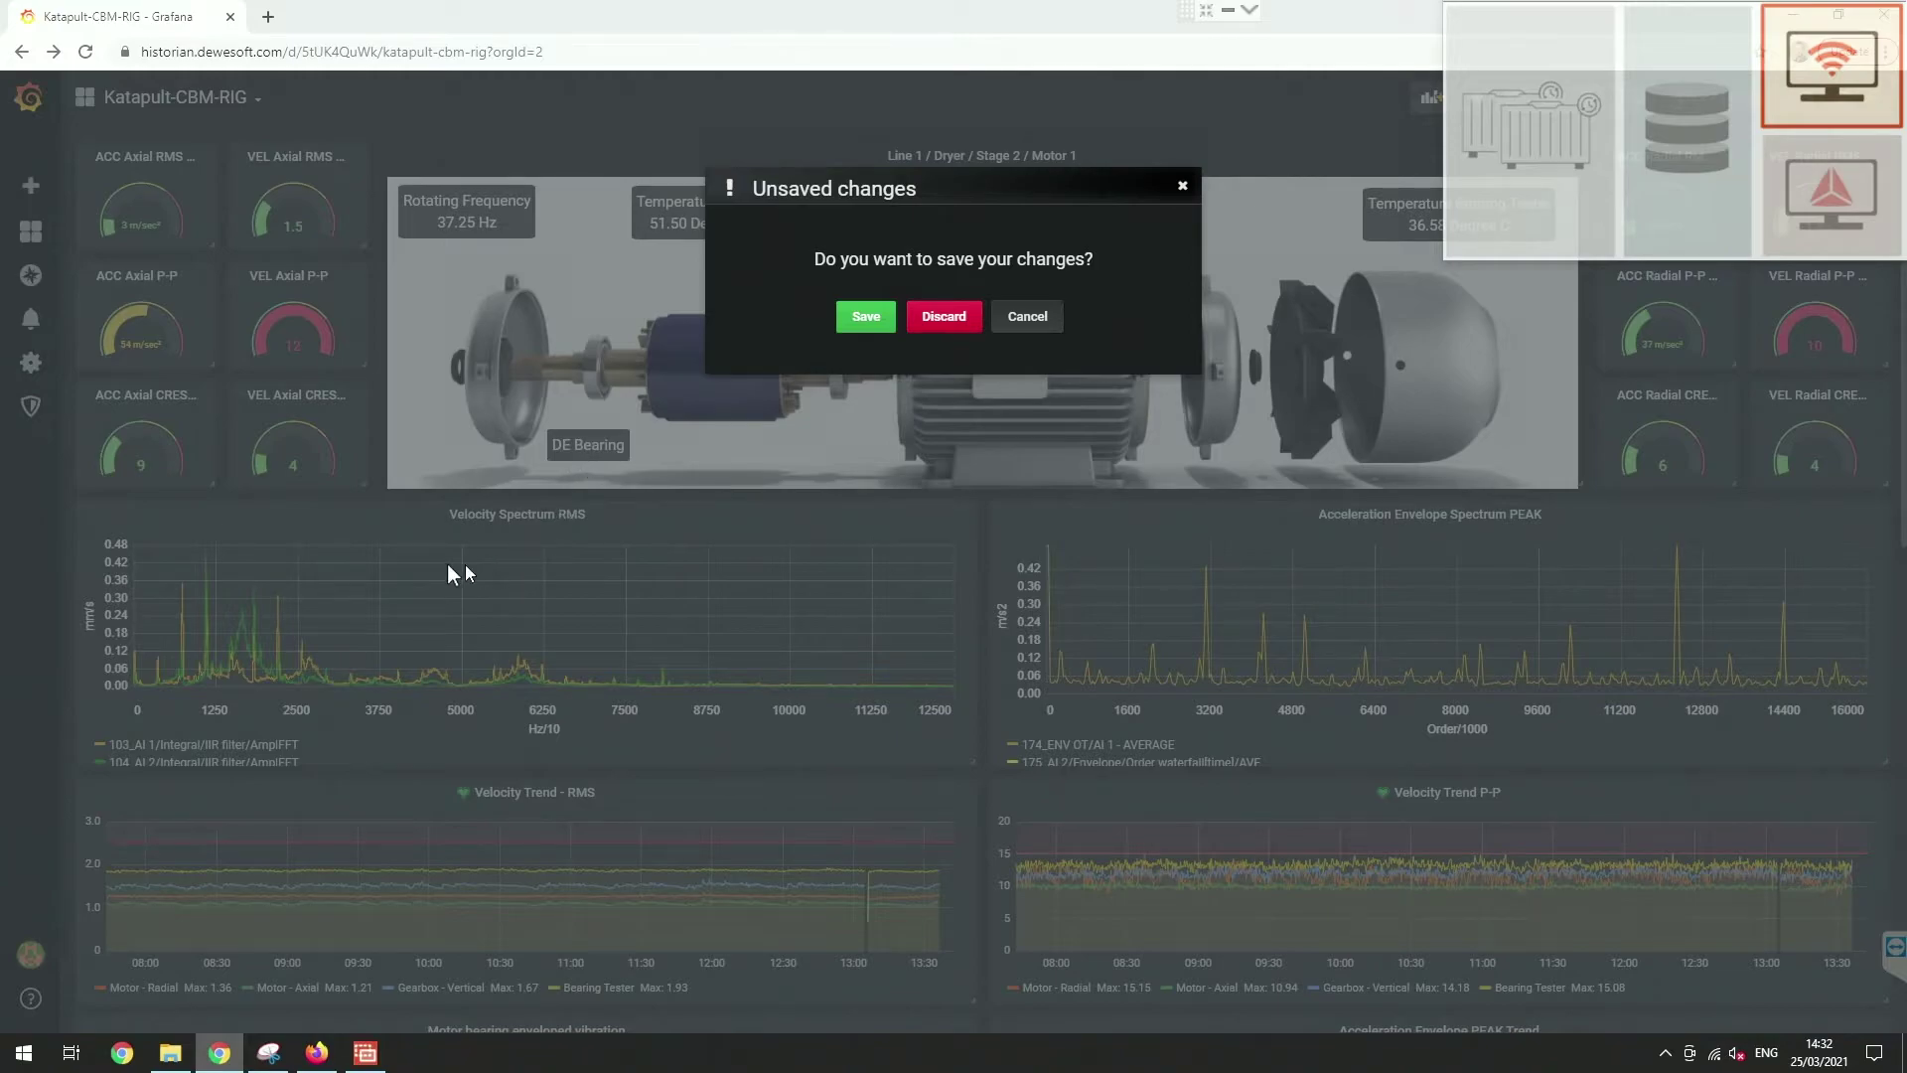
left_click(938, 318)
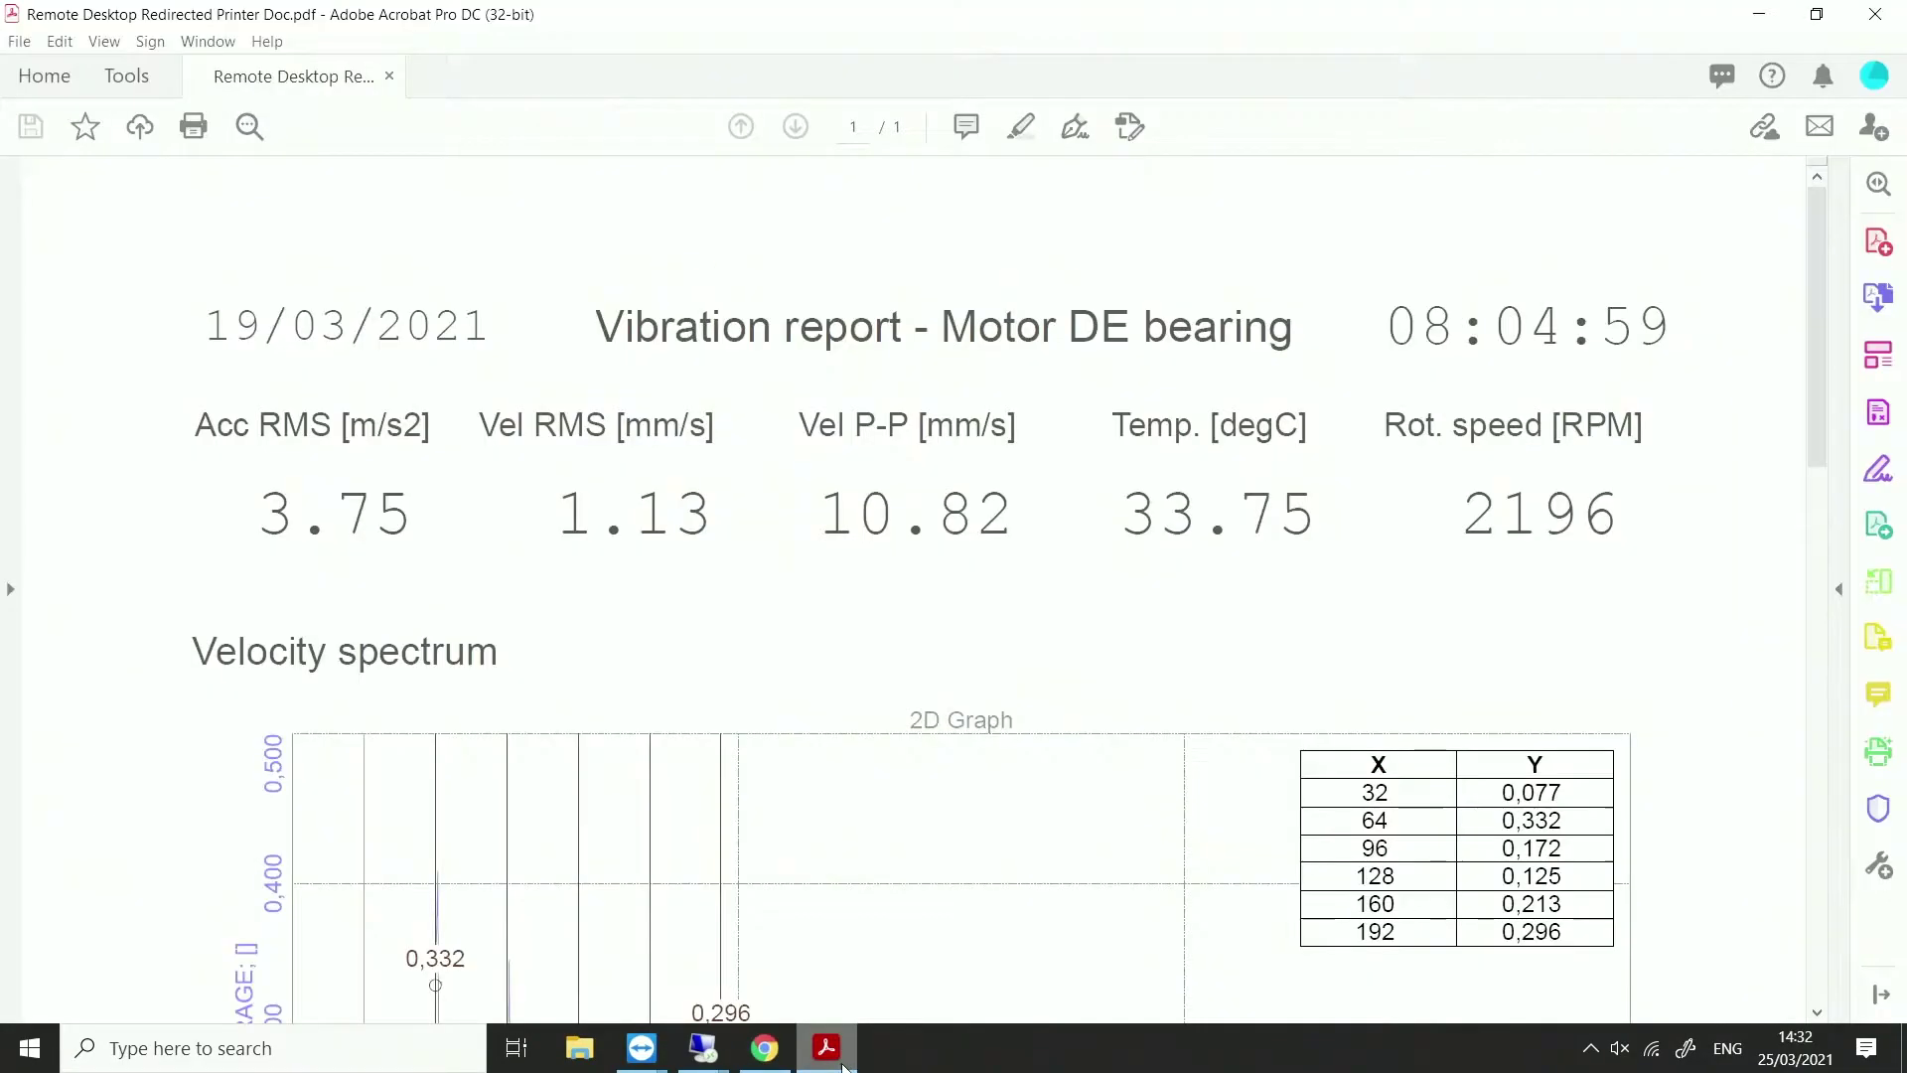
Step: Scroll the PDF to the acceleration envelope spectrum and its cage, rolling element, outer and inner race peaks
scroll(1107, 643, "down", 10)
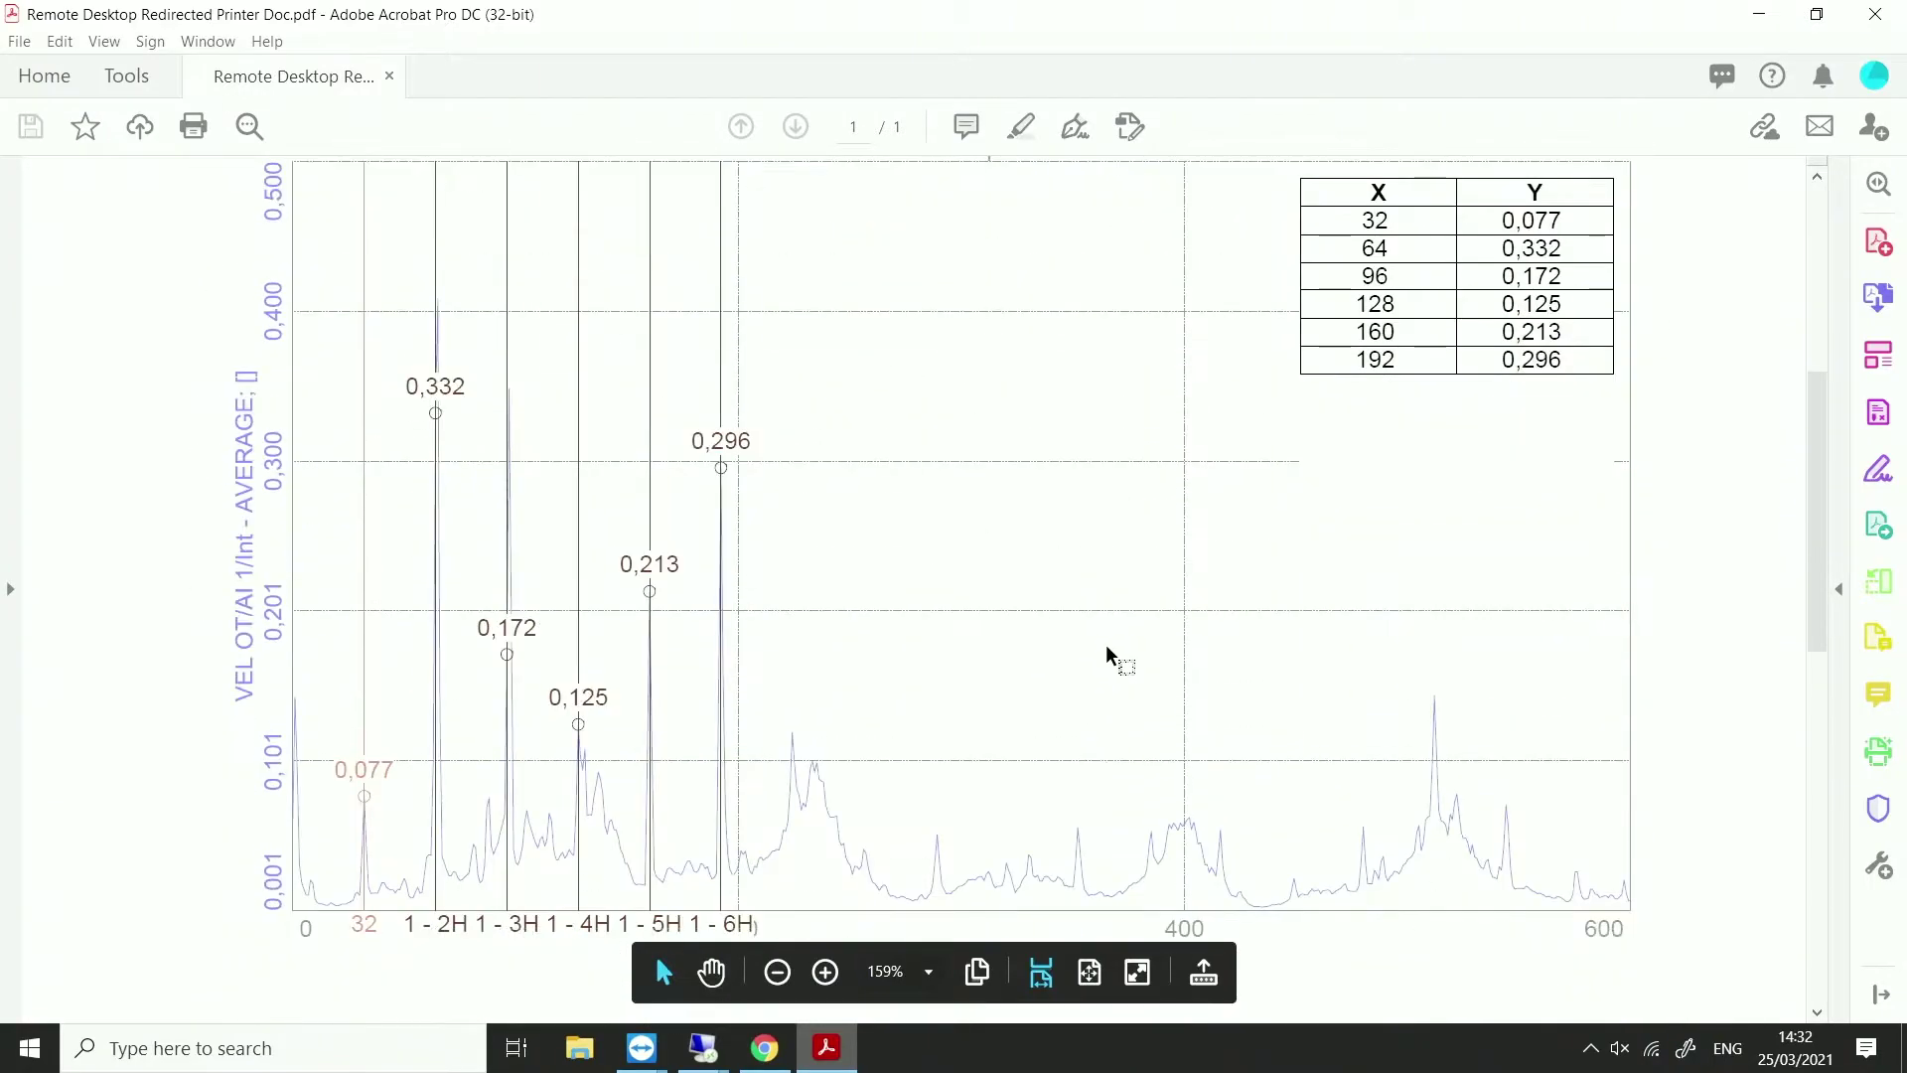
scroll(1104, 652, "down", 8)
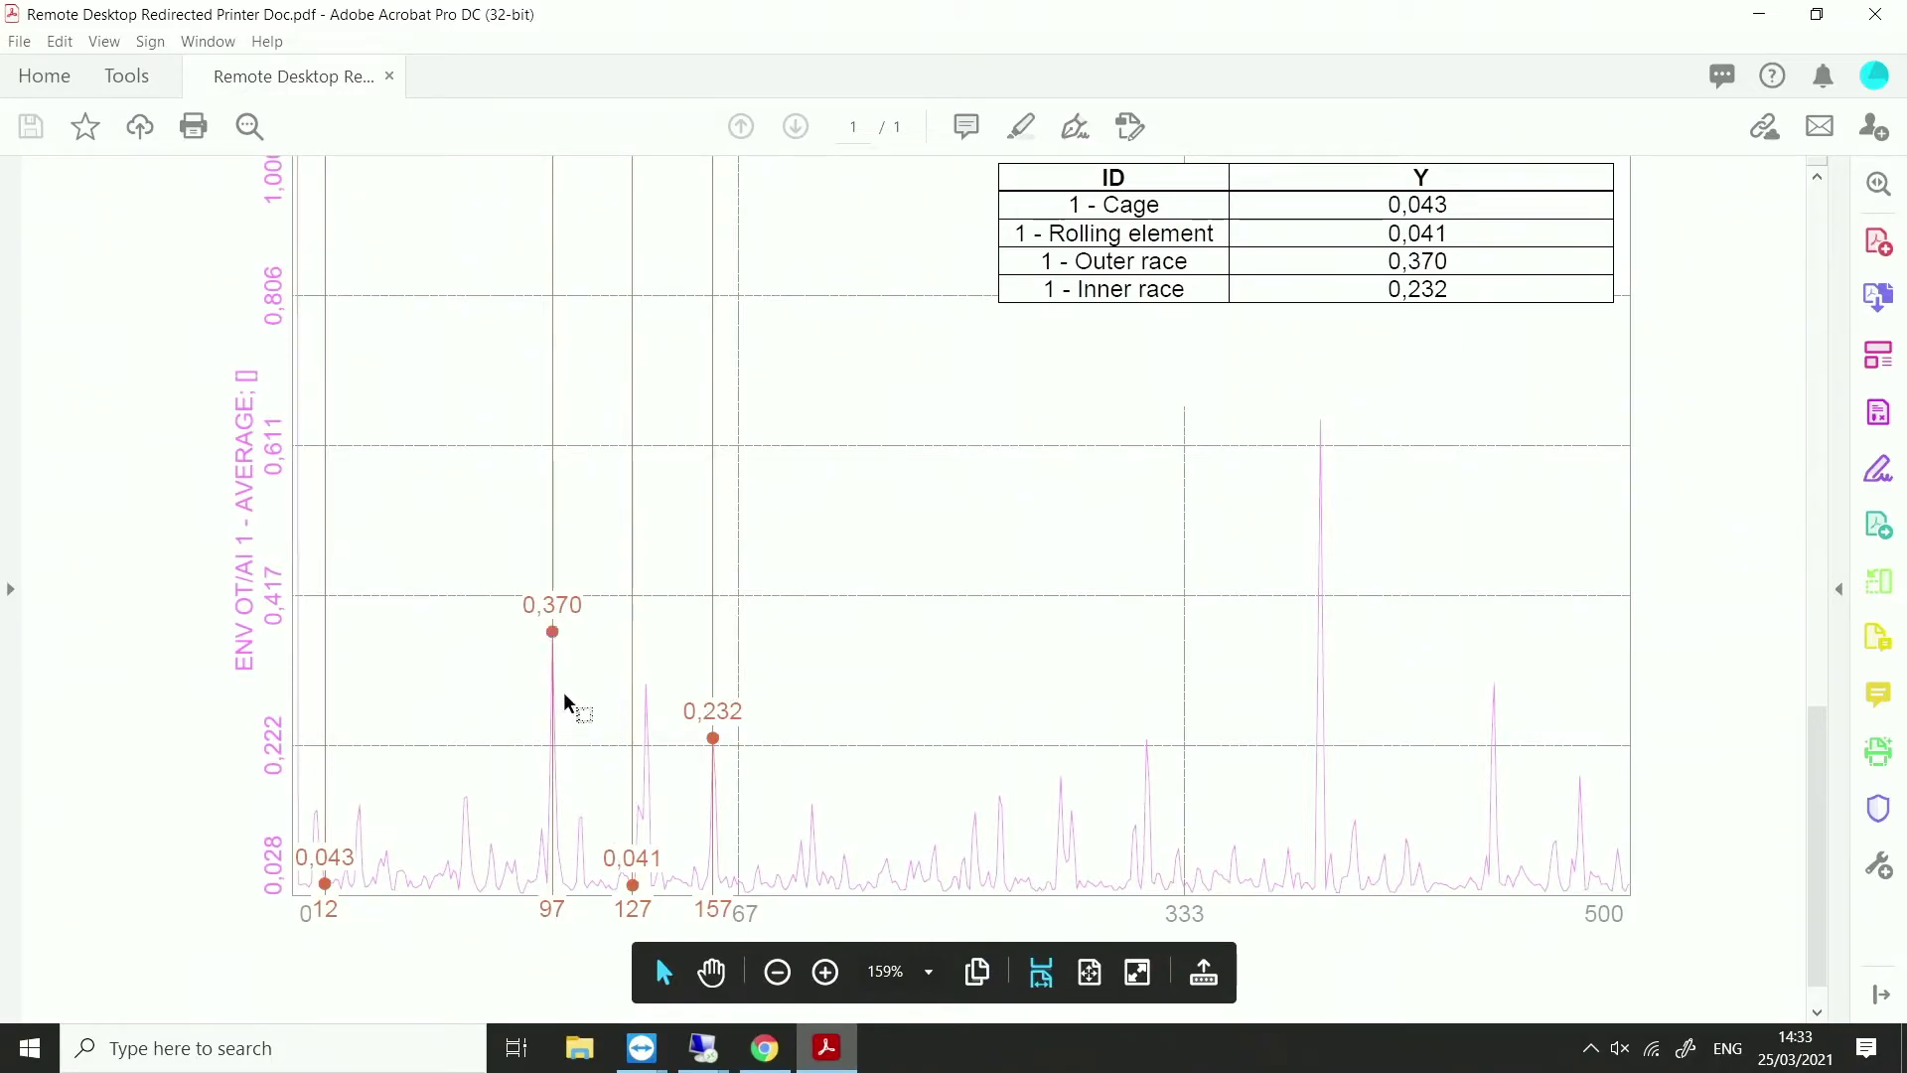
scroll(563, 692, "up", 1)
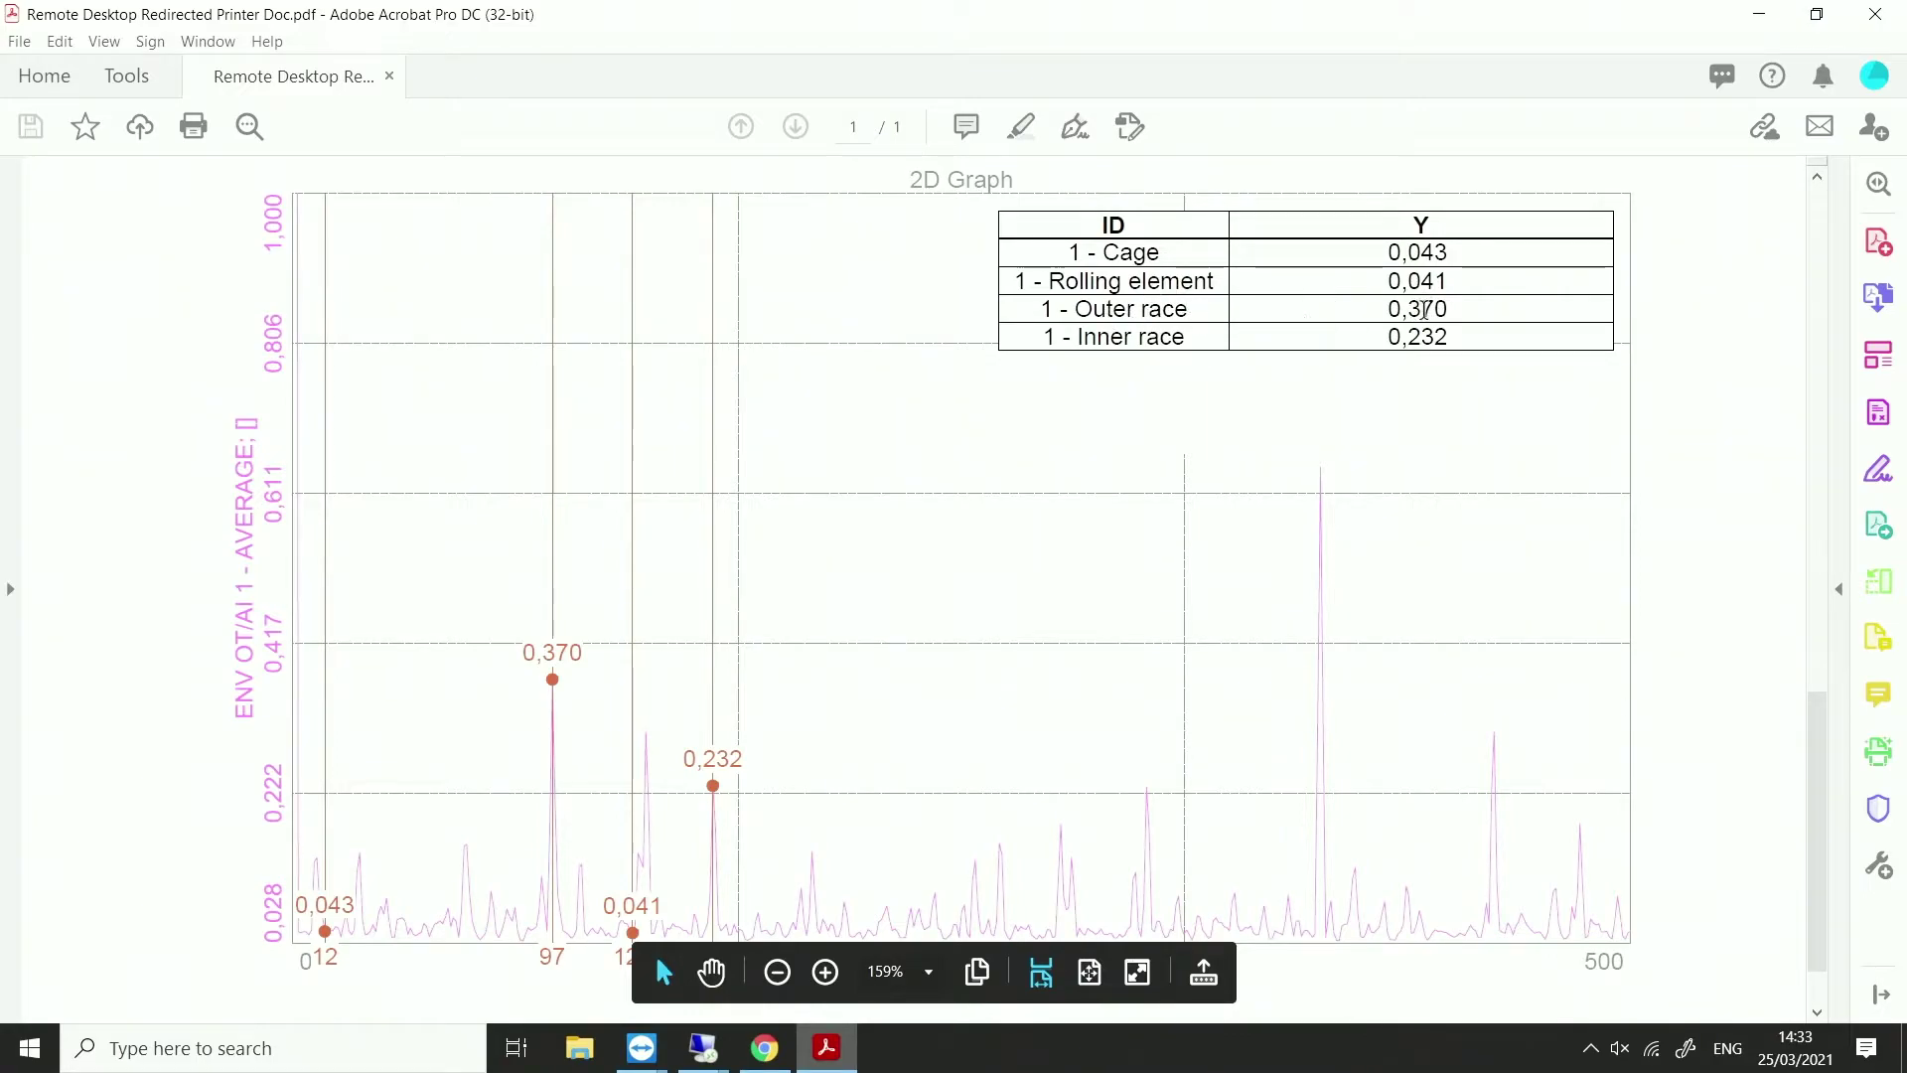
right_click(770, 772)
left_click(630, 834)
scroll(675, 844, "down", 2)
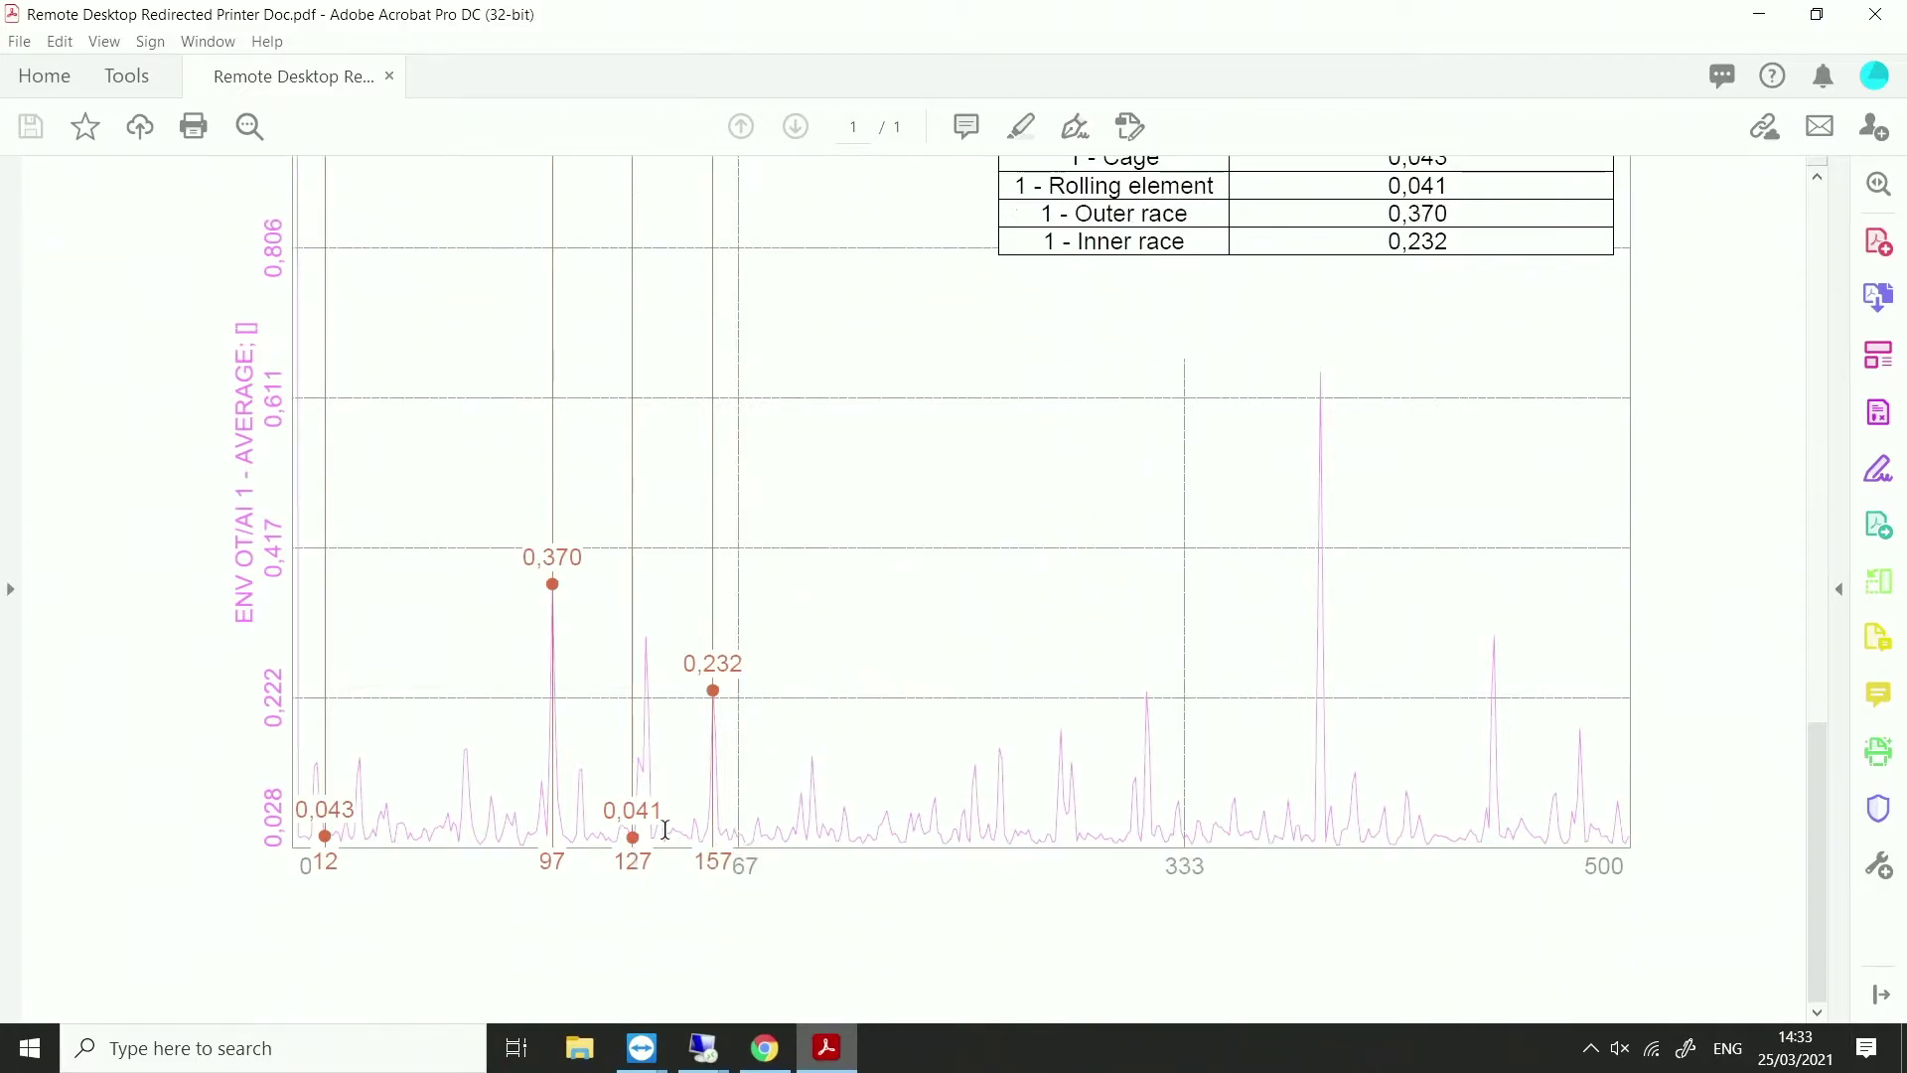
scroll(725, 864, "up", 2)
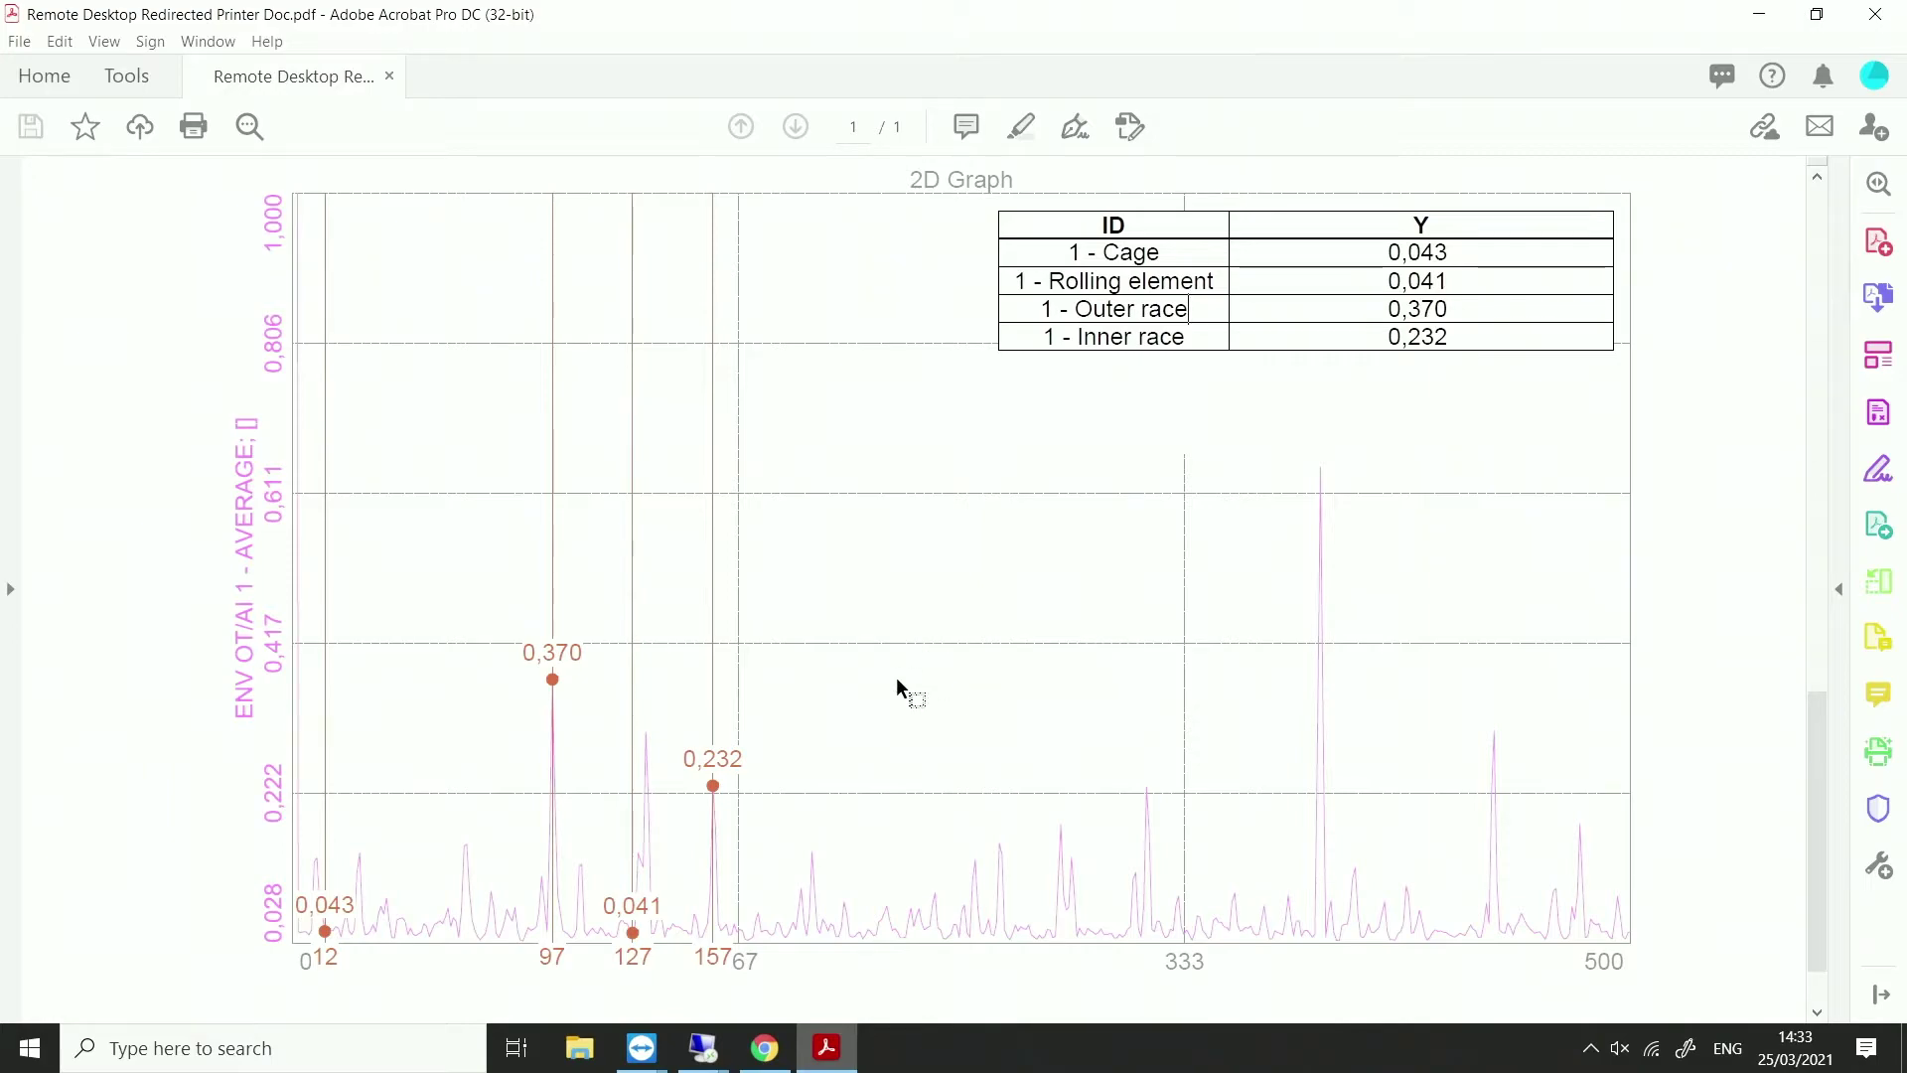
Step: Return to the Grafana Motor DE Bearing session and set the OnTopReplica preview to 50% opacity
mouse_move(642, 1048)
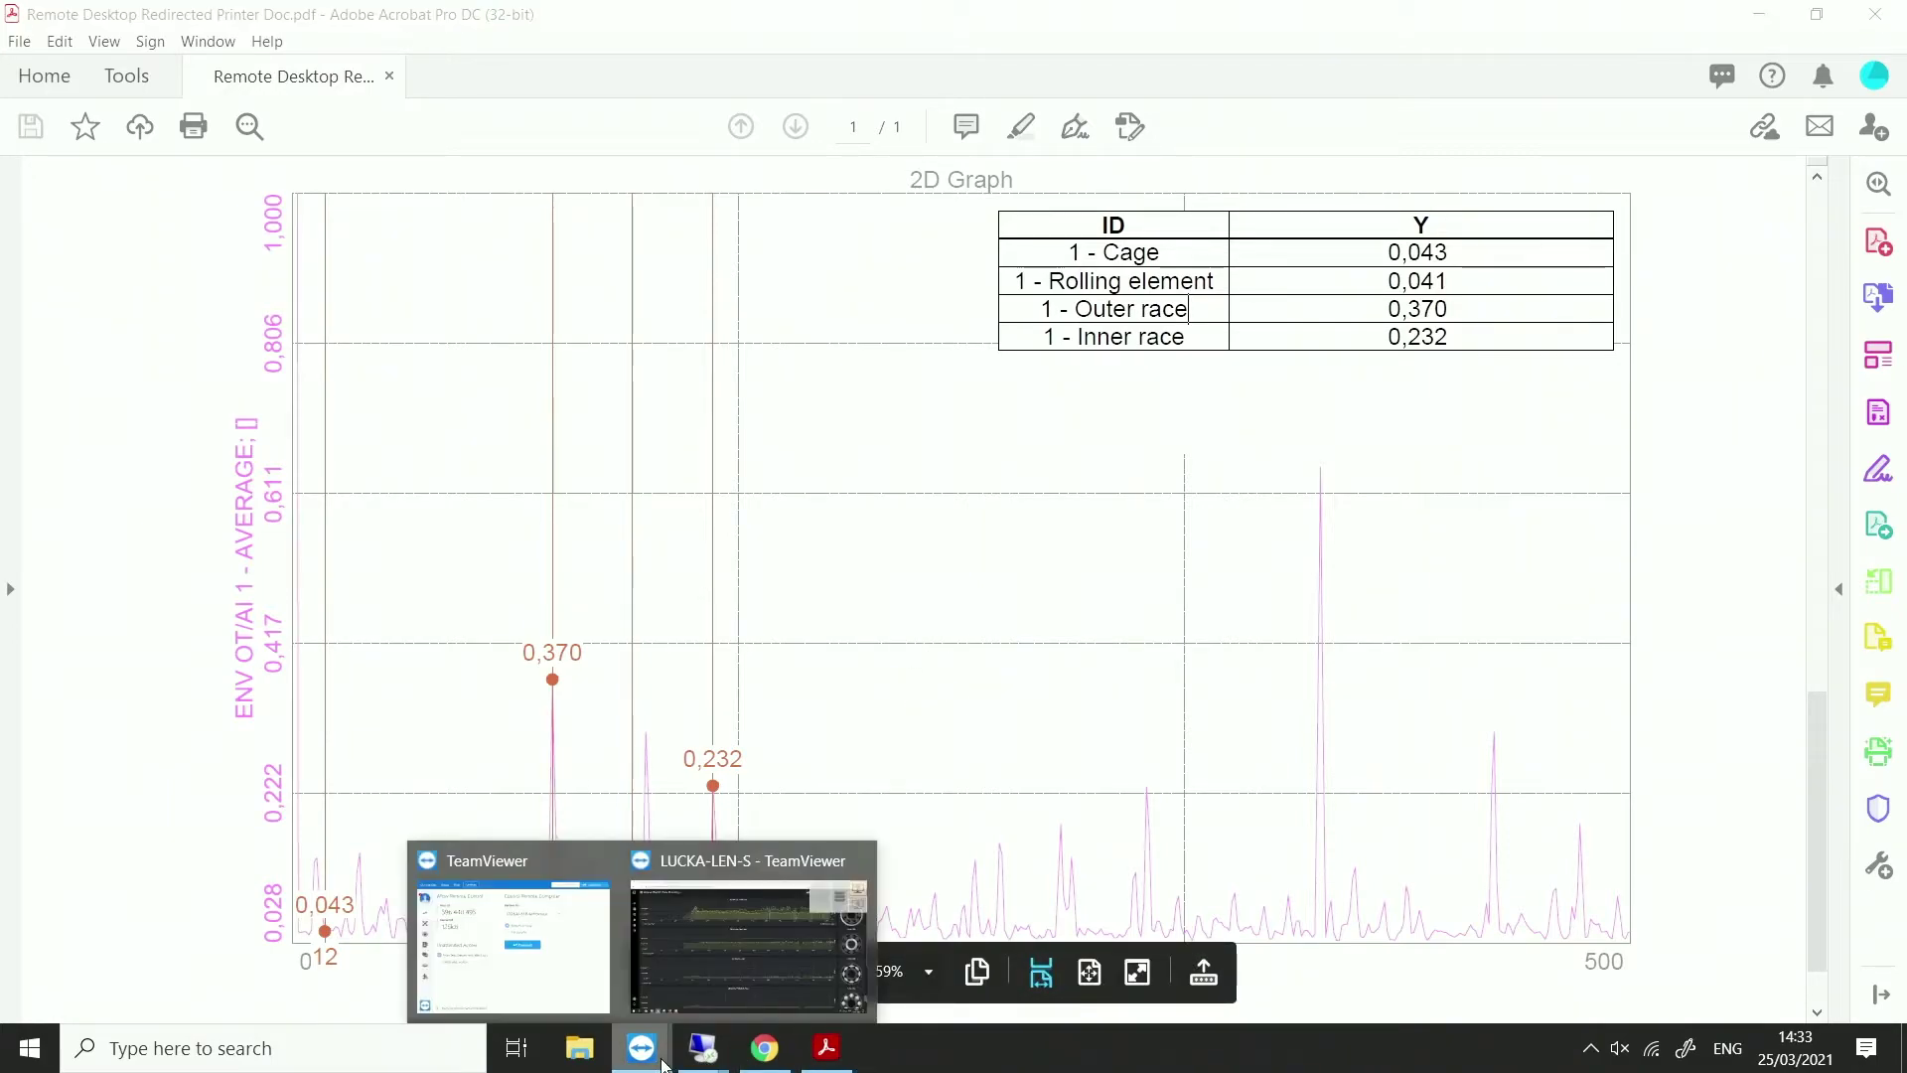
left_click(755, 874)
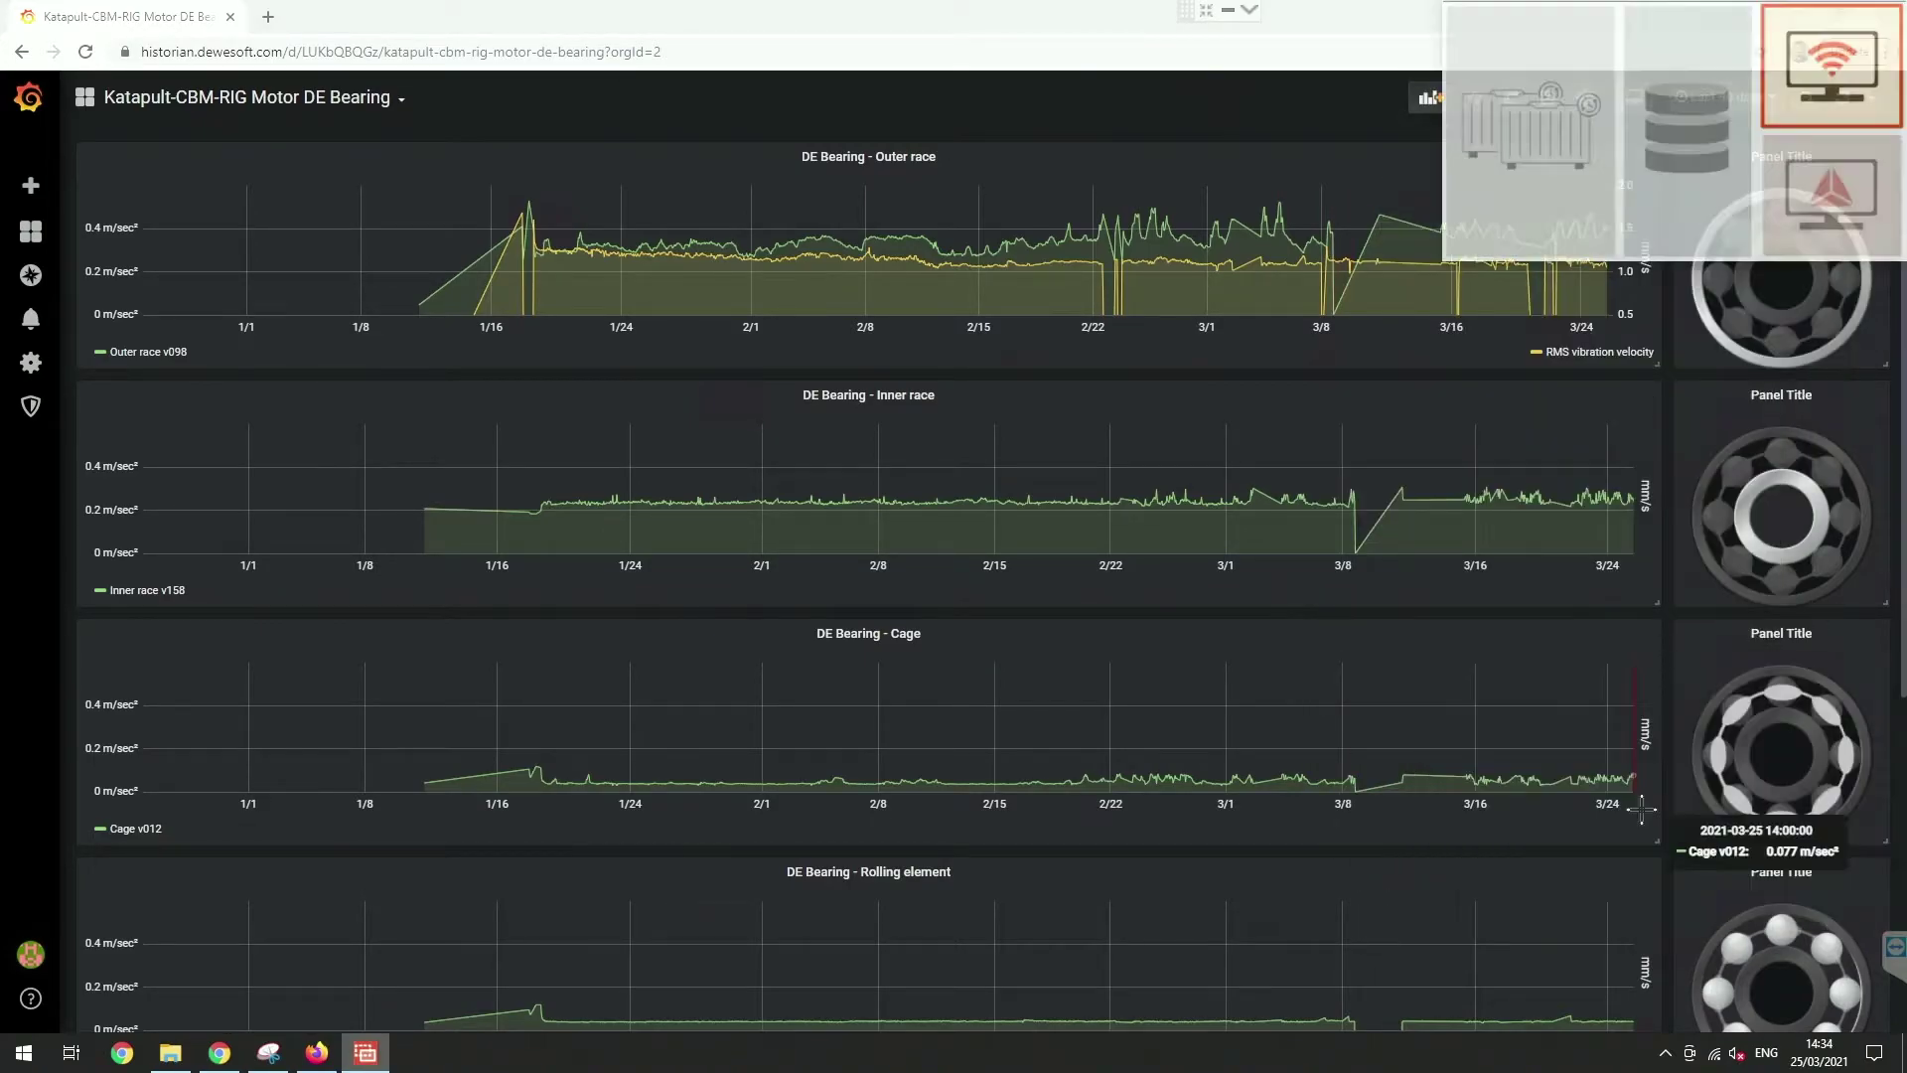
right_click(1677, 195)
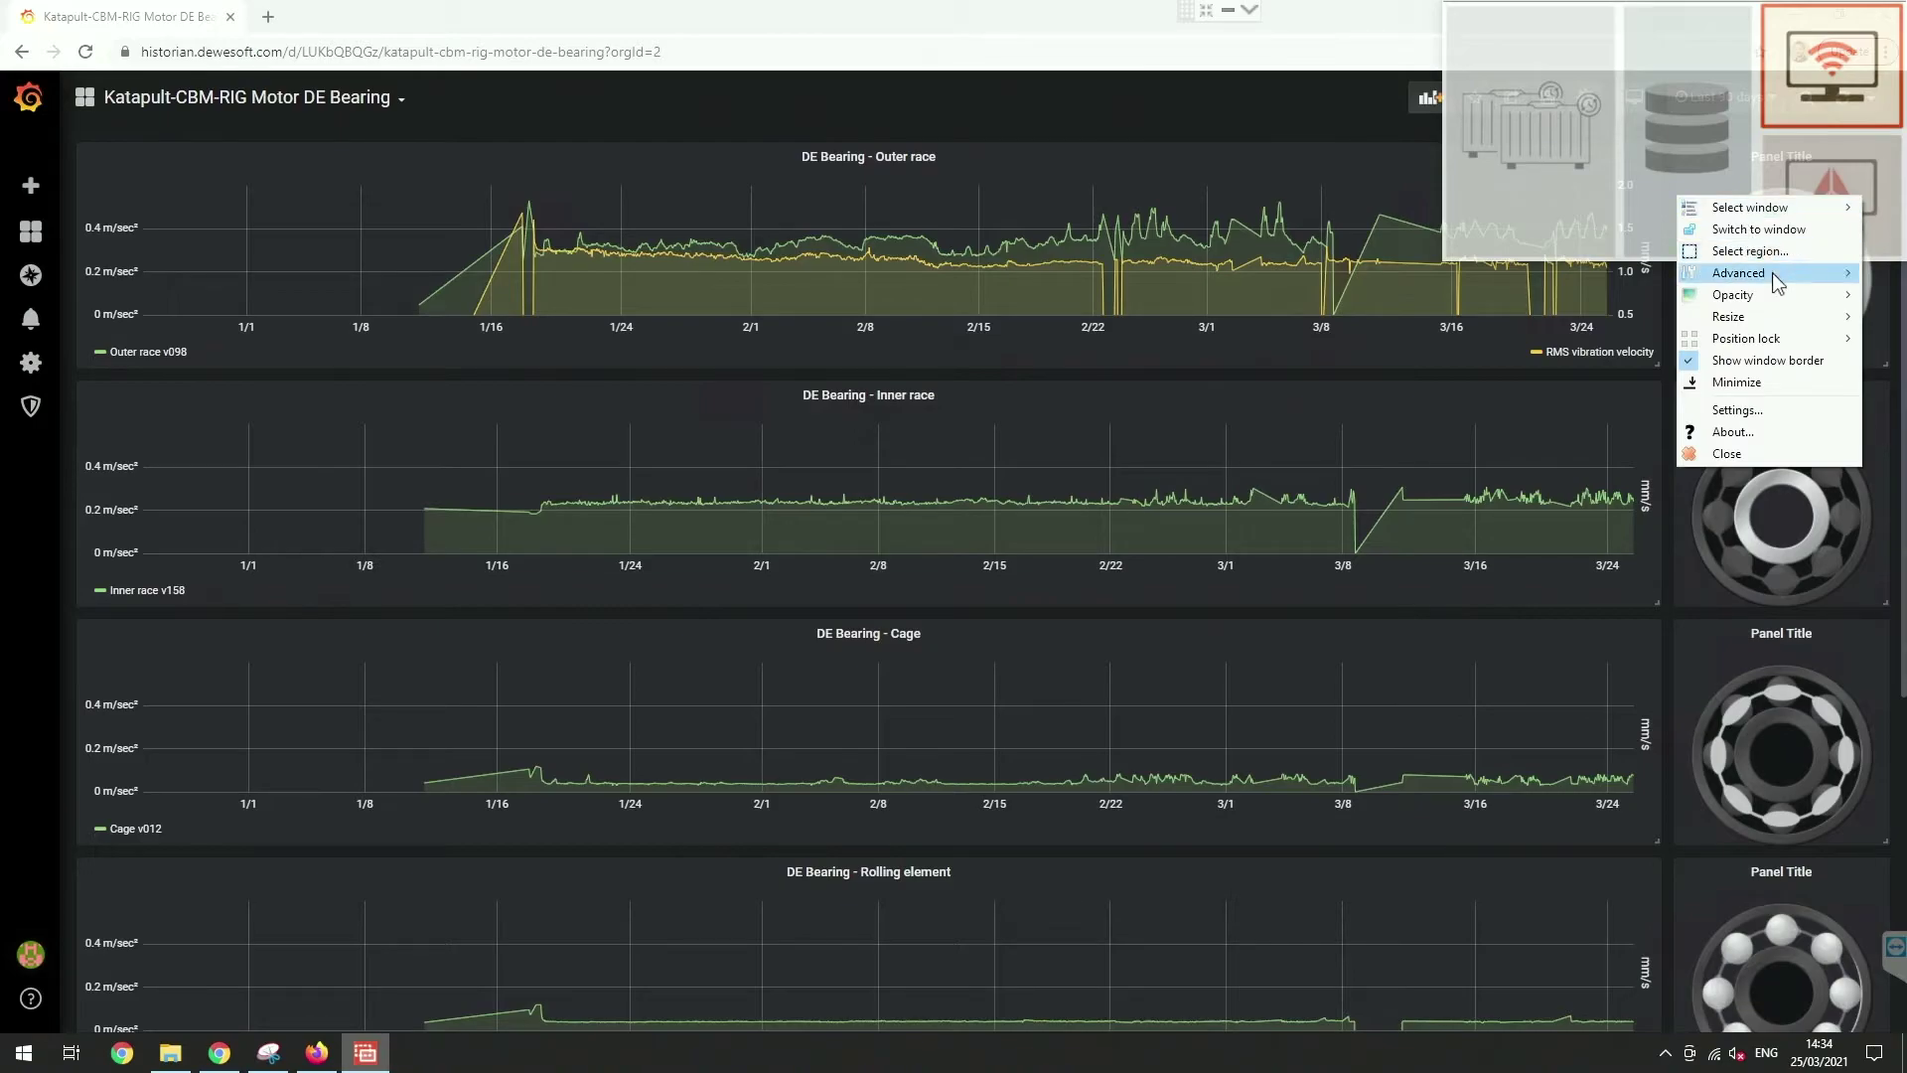
mouse_move(1759, 303)
left_click(1577, 344)
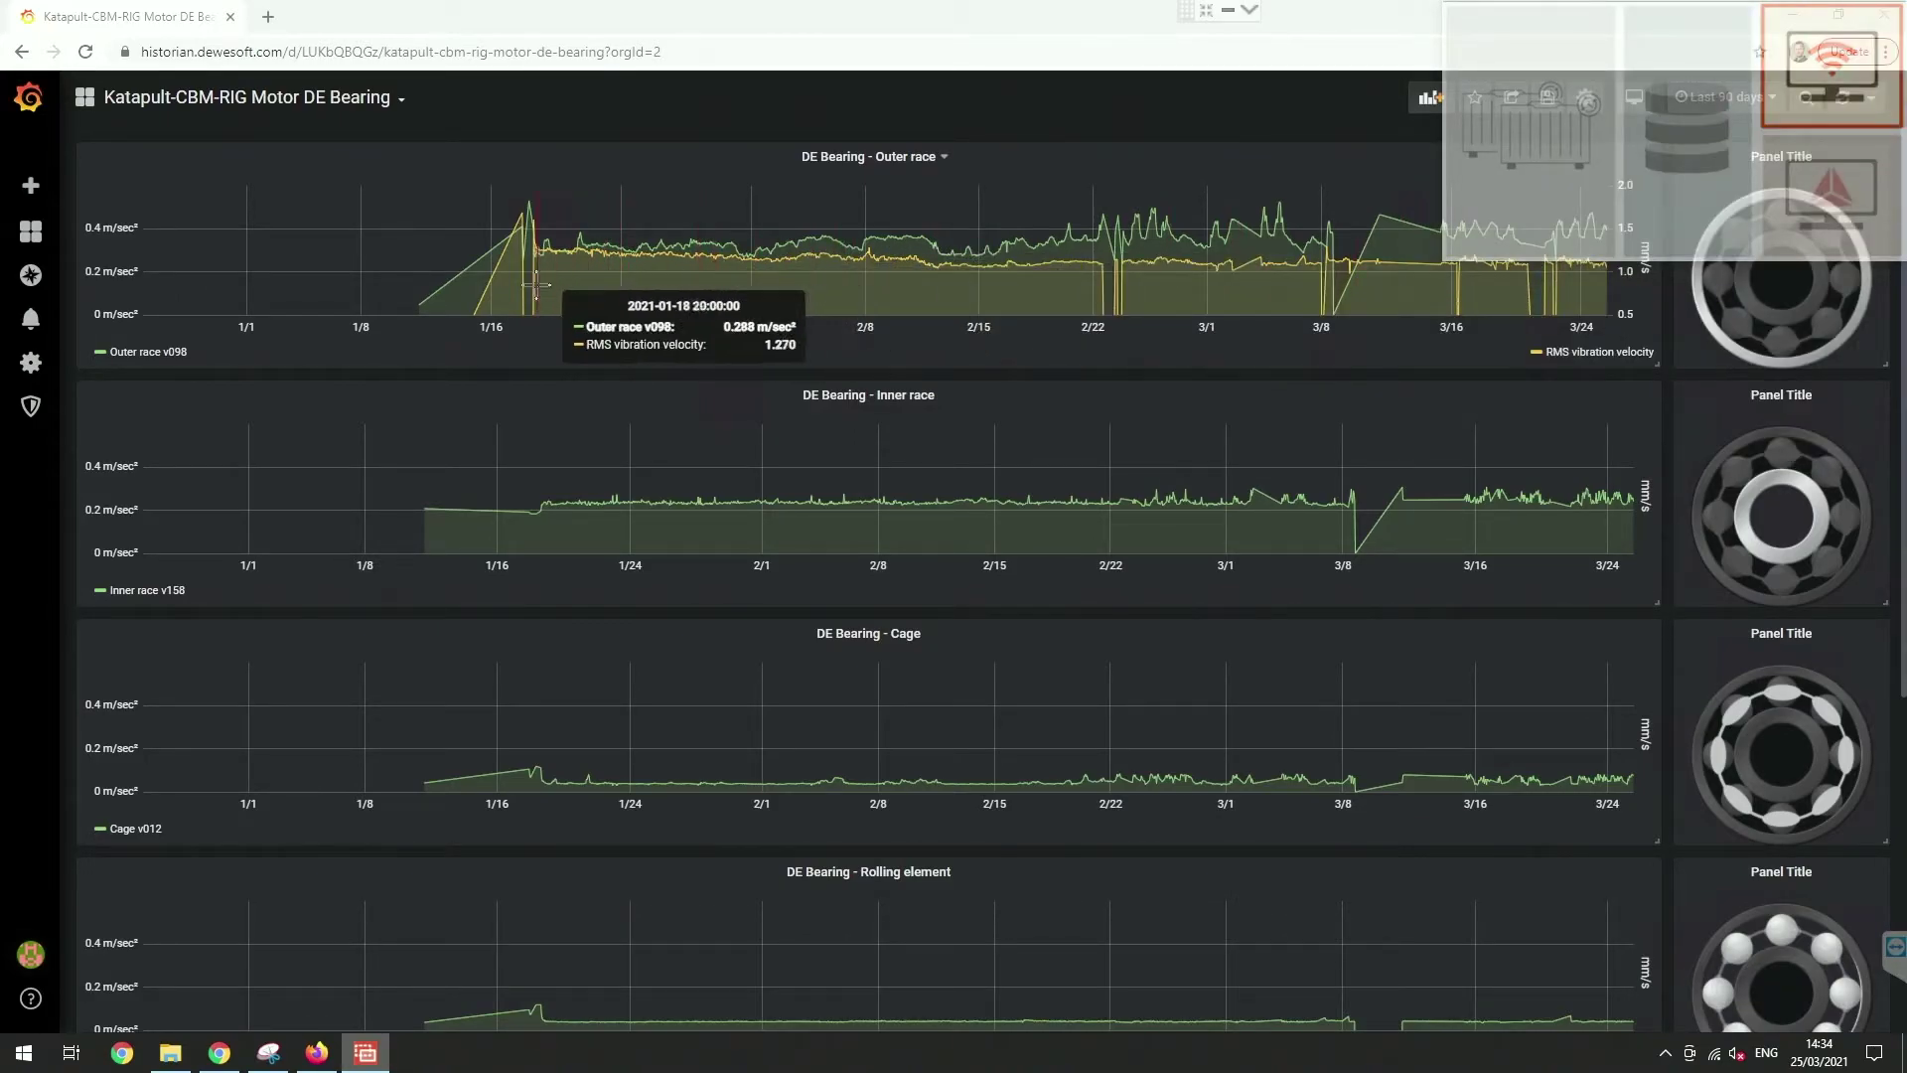
Step: Zoom all bearing trend graphs to roughly 1/22 through 3/23 by dragging across the Outer race graph
left_click_drag(546, 260, 1617, 313)
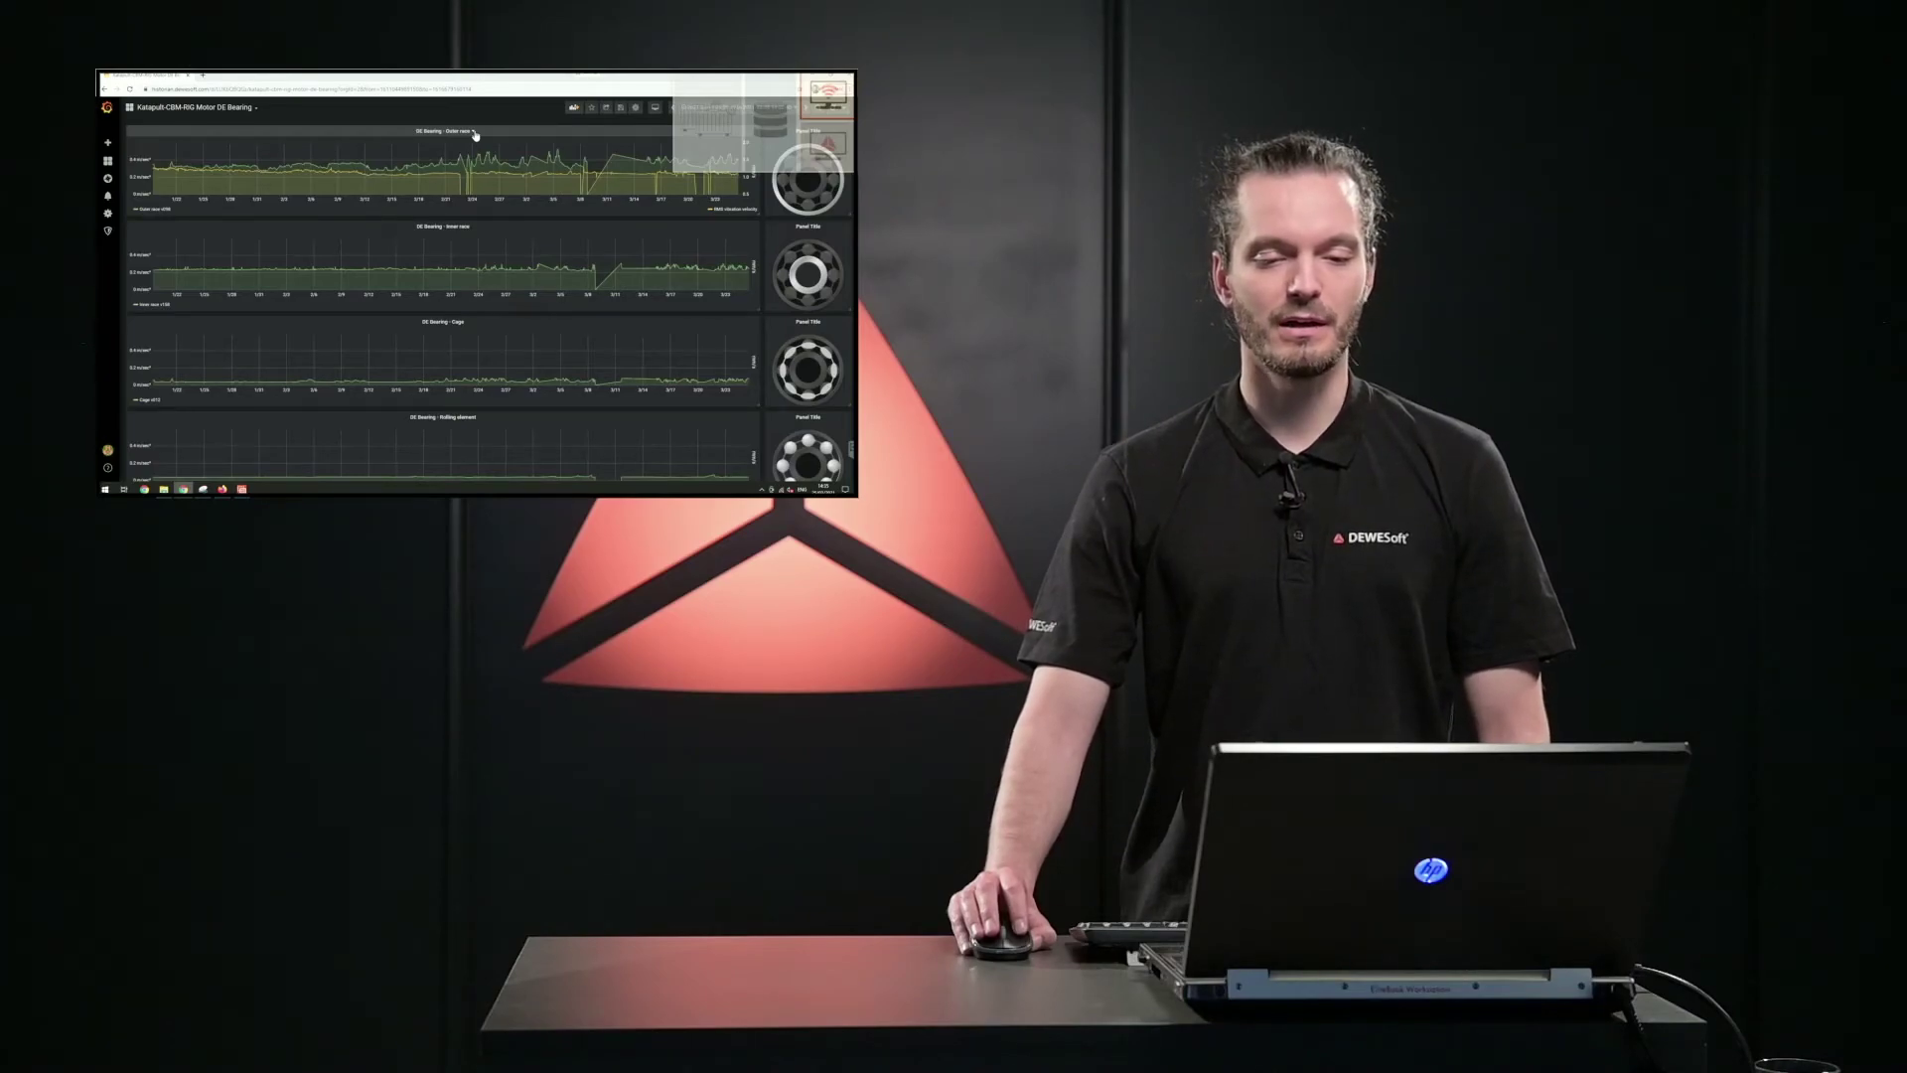
Step: Edit the DE Bearing - Outer race panel to view its queries, including B's mean_v098 from 174_ENV OT/AI 1 - AVERAGE
left_click(473, 132)
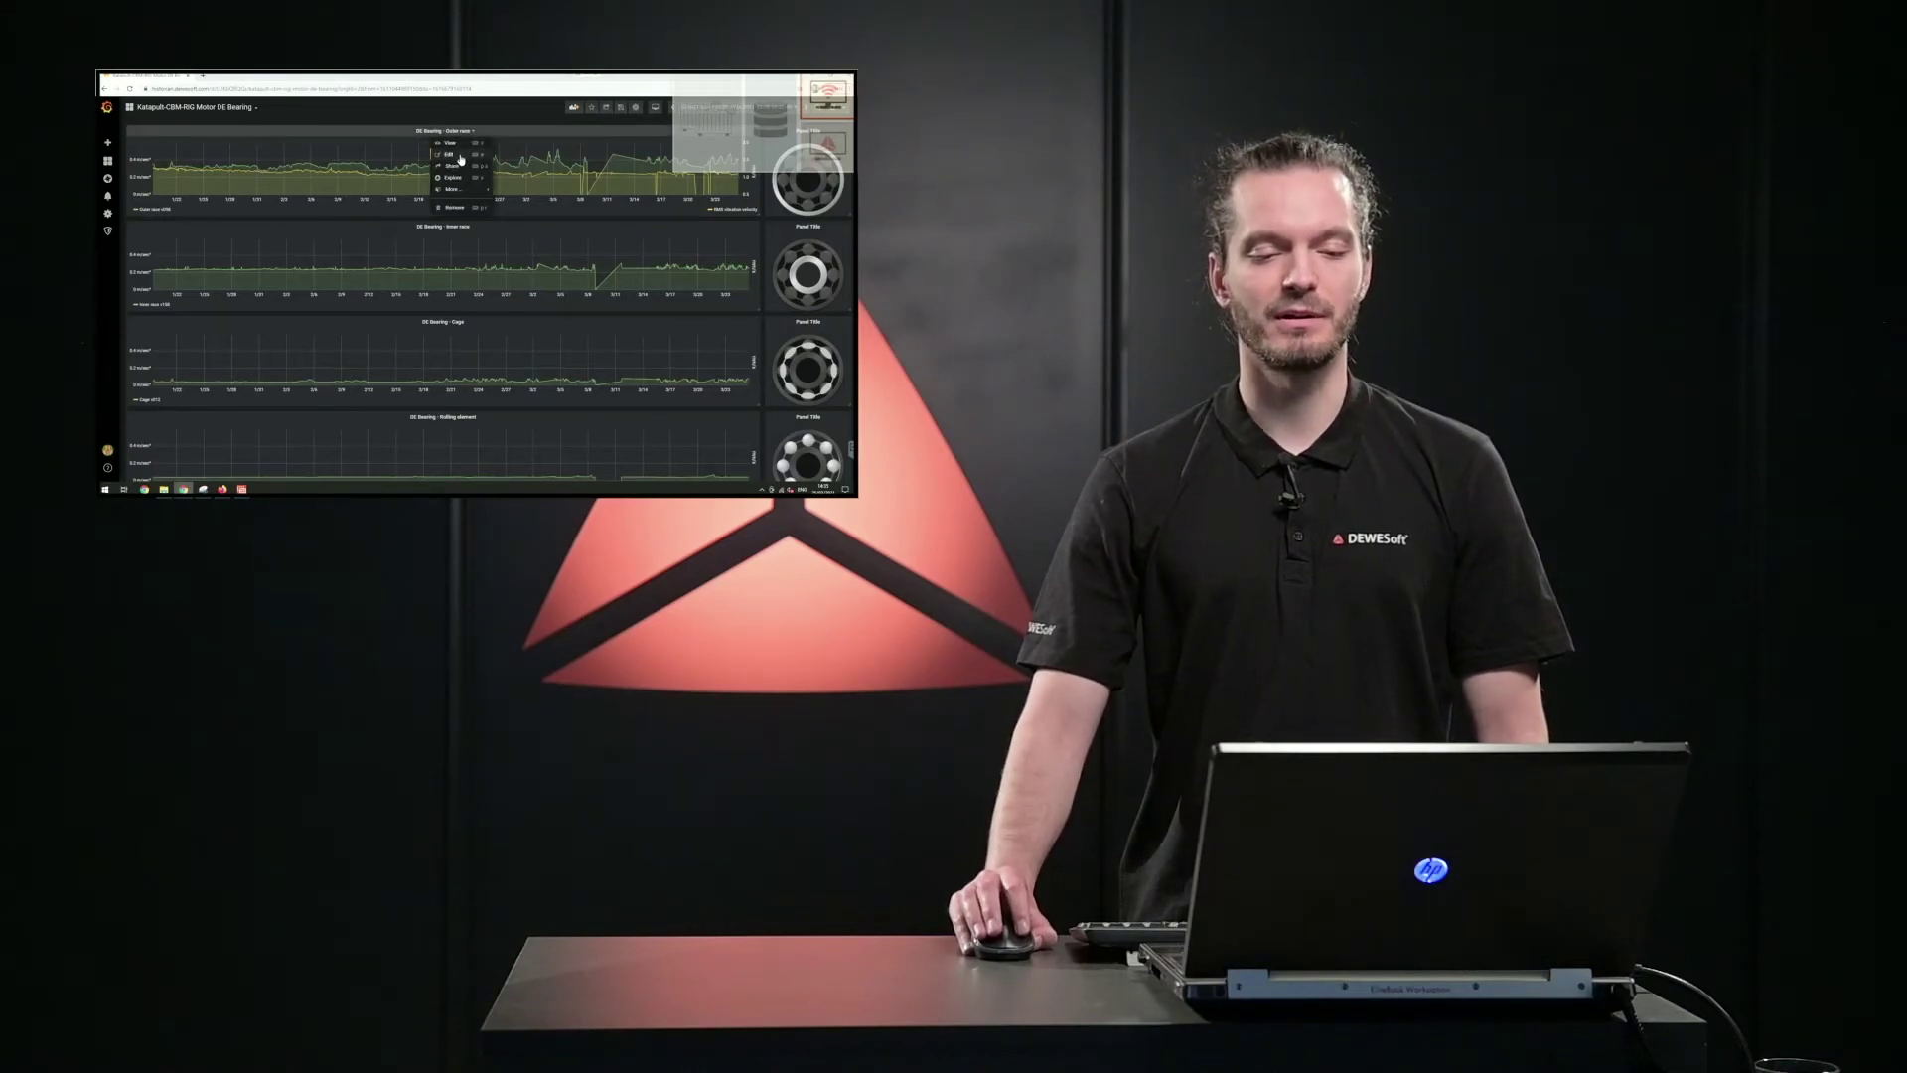
left_click(460, 155)
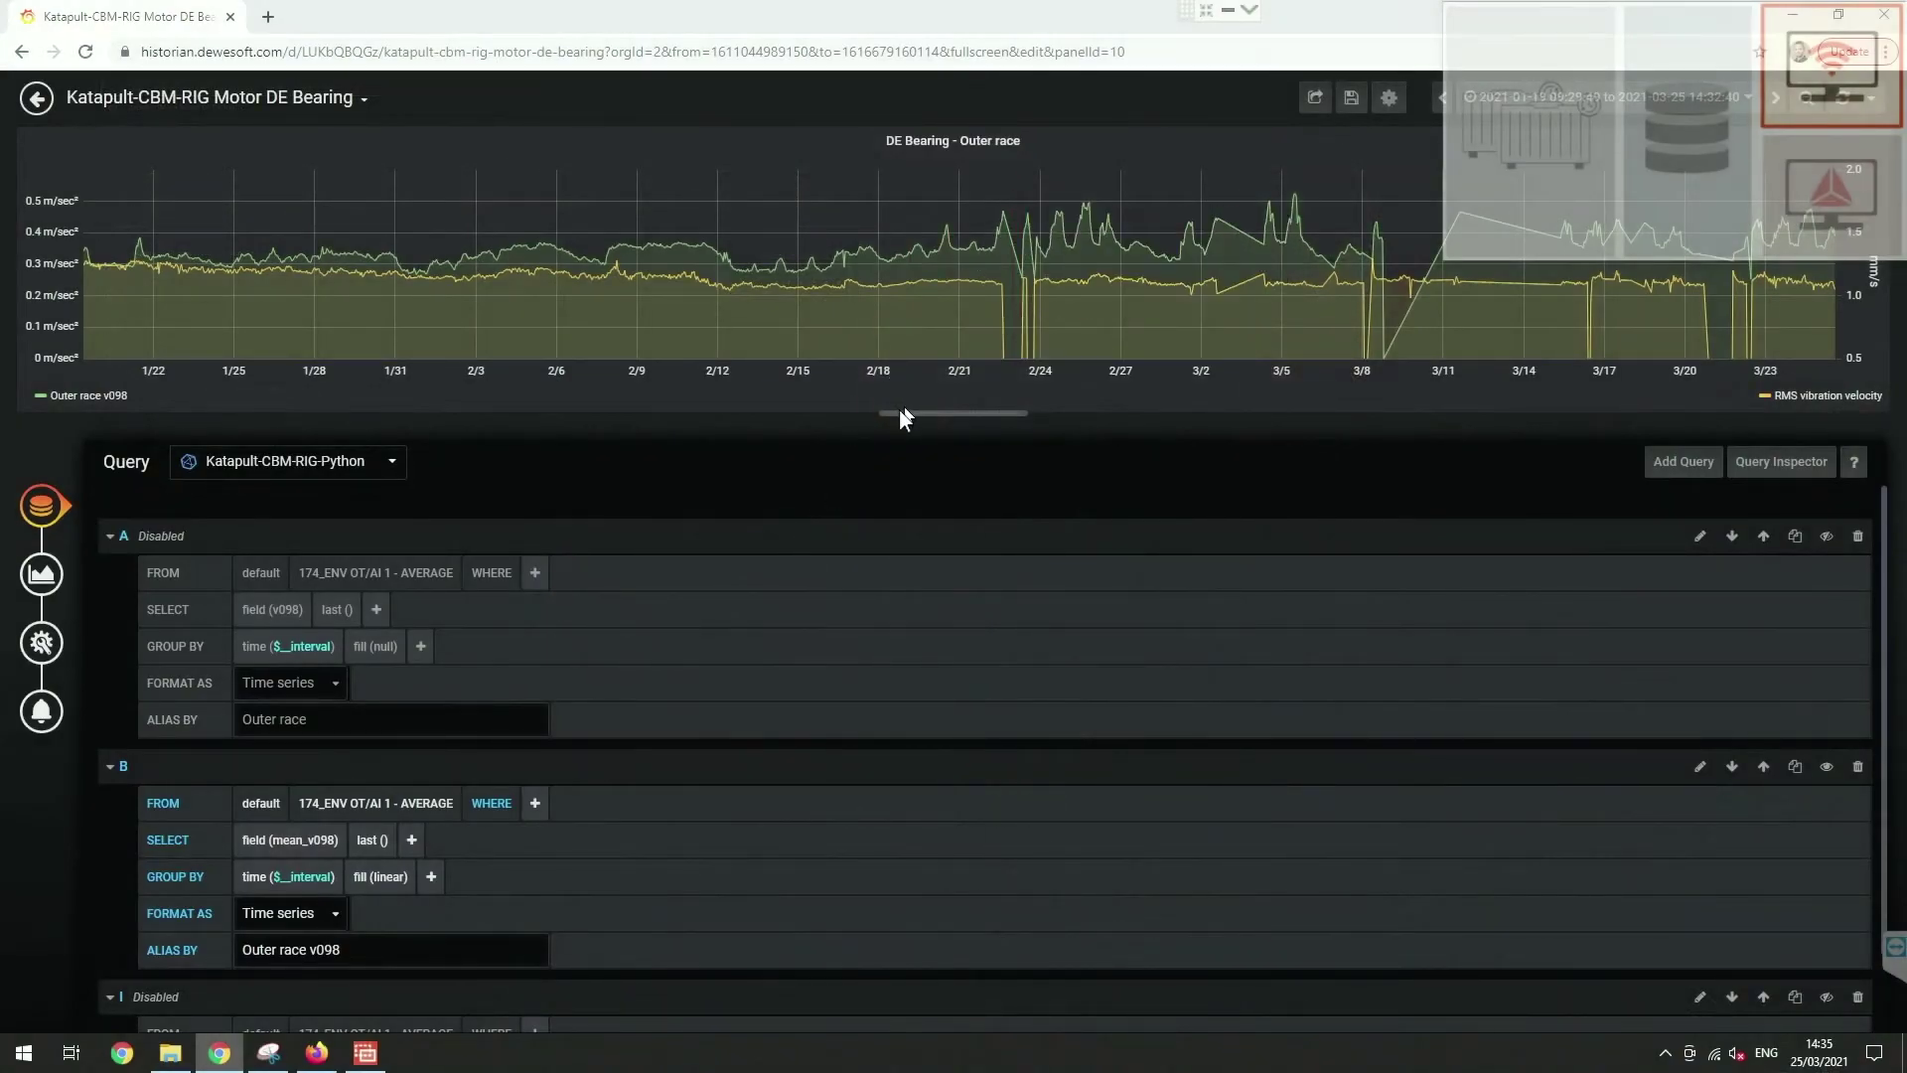
scroll(723, 763, "down", 2)
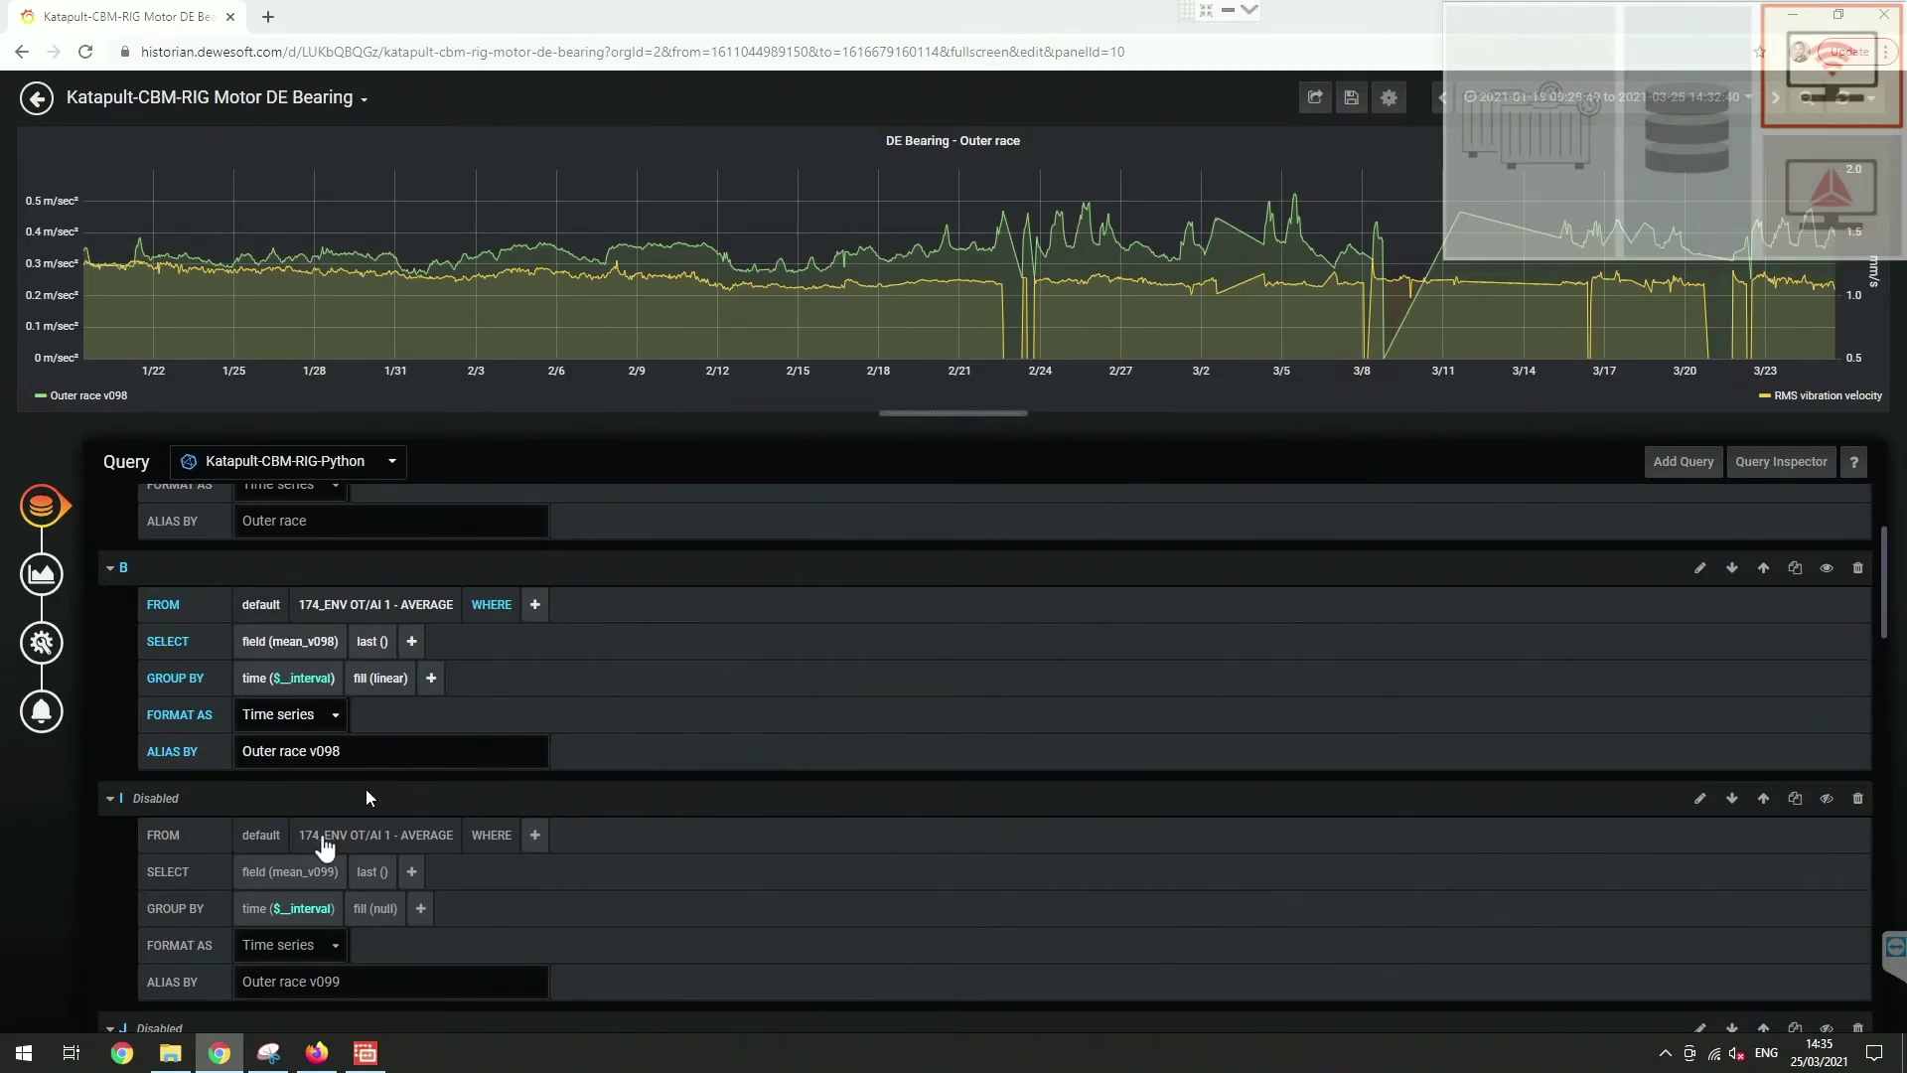
Step: Review the panel's Graph visualization settings: draw modes, series overrides, left Y 0–0.6 m/s², right Y 0.5–2 mm/s
left_click(41, 574)
scroll(846, 730, "down", 8)
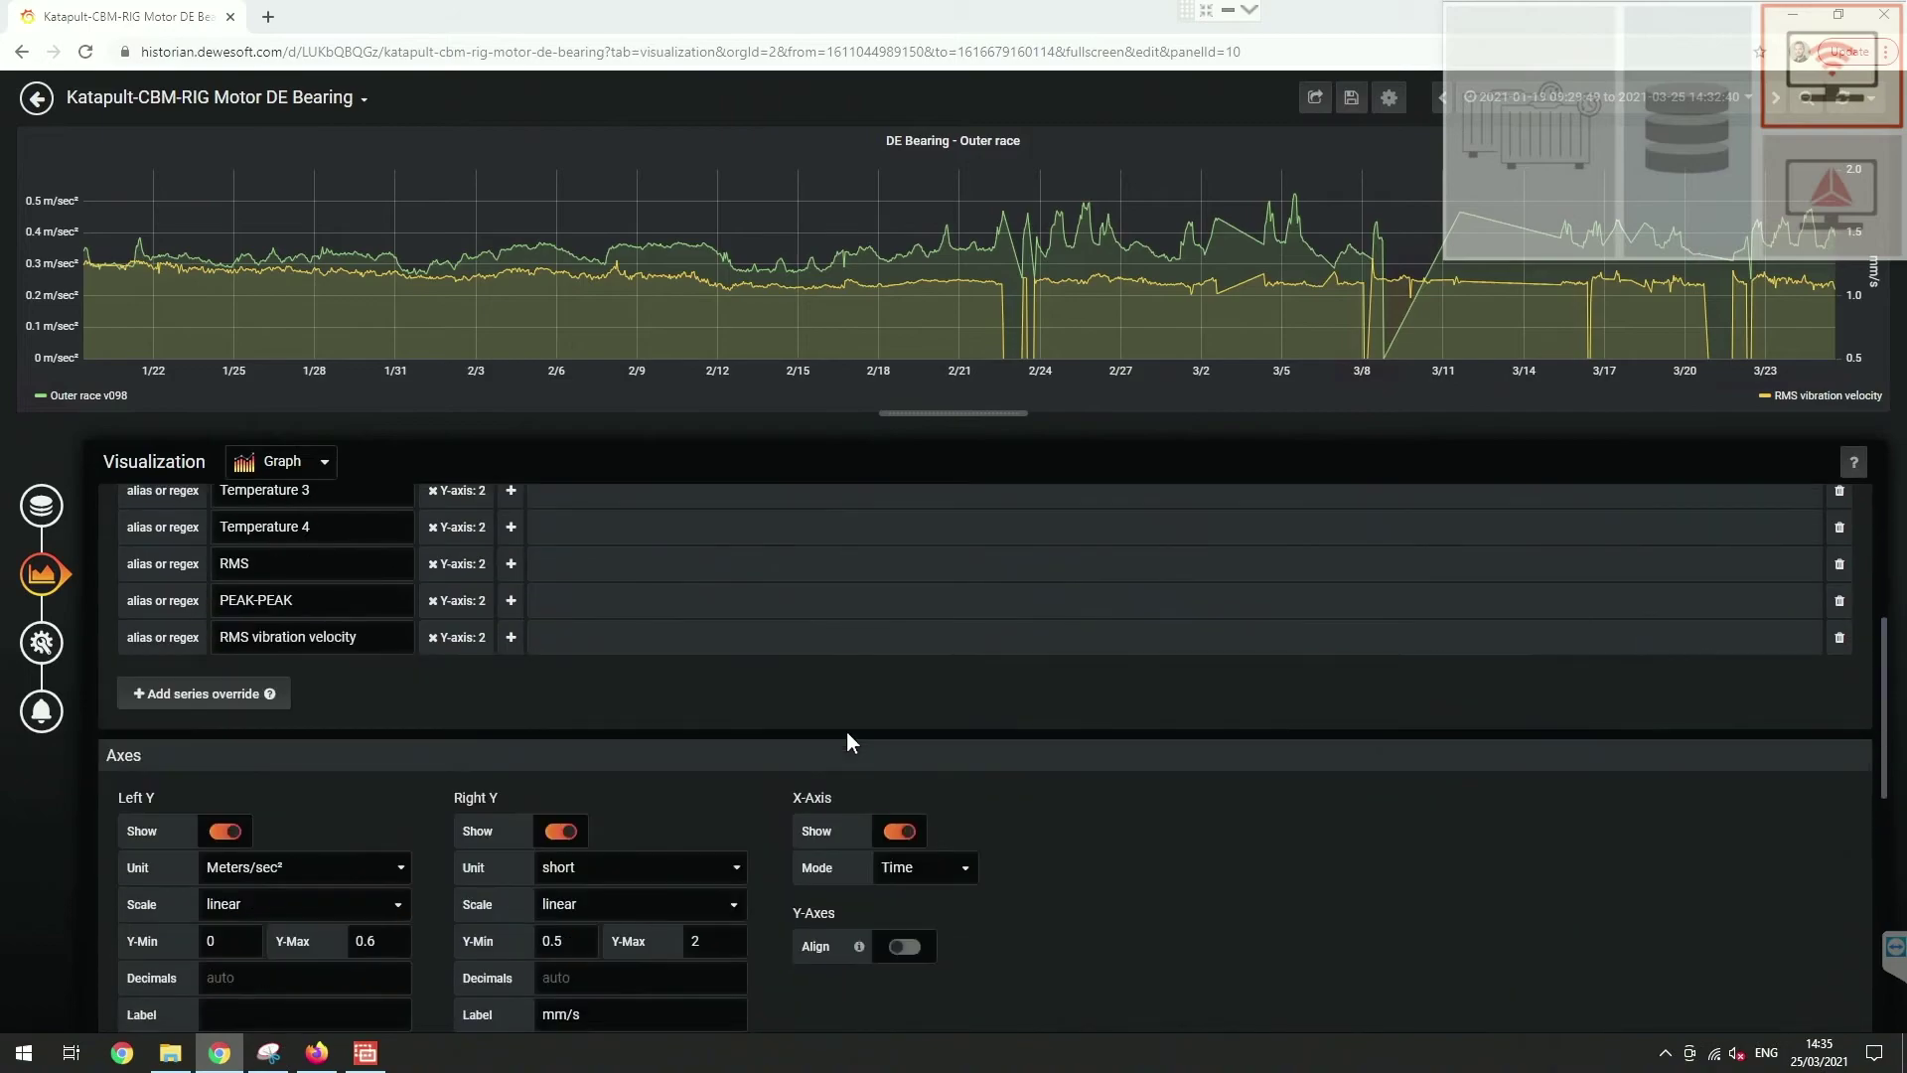
scroll(854, 735, "up", 1)
scroll(349, 698, "up", 2)
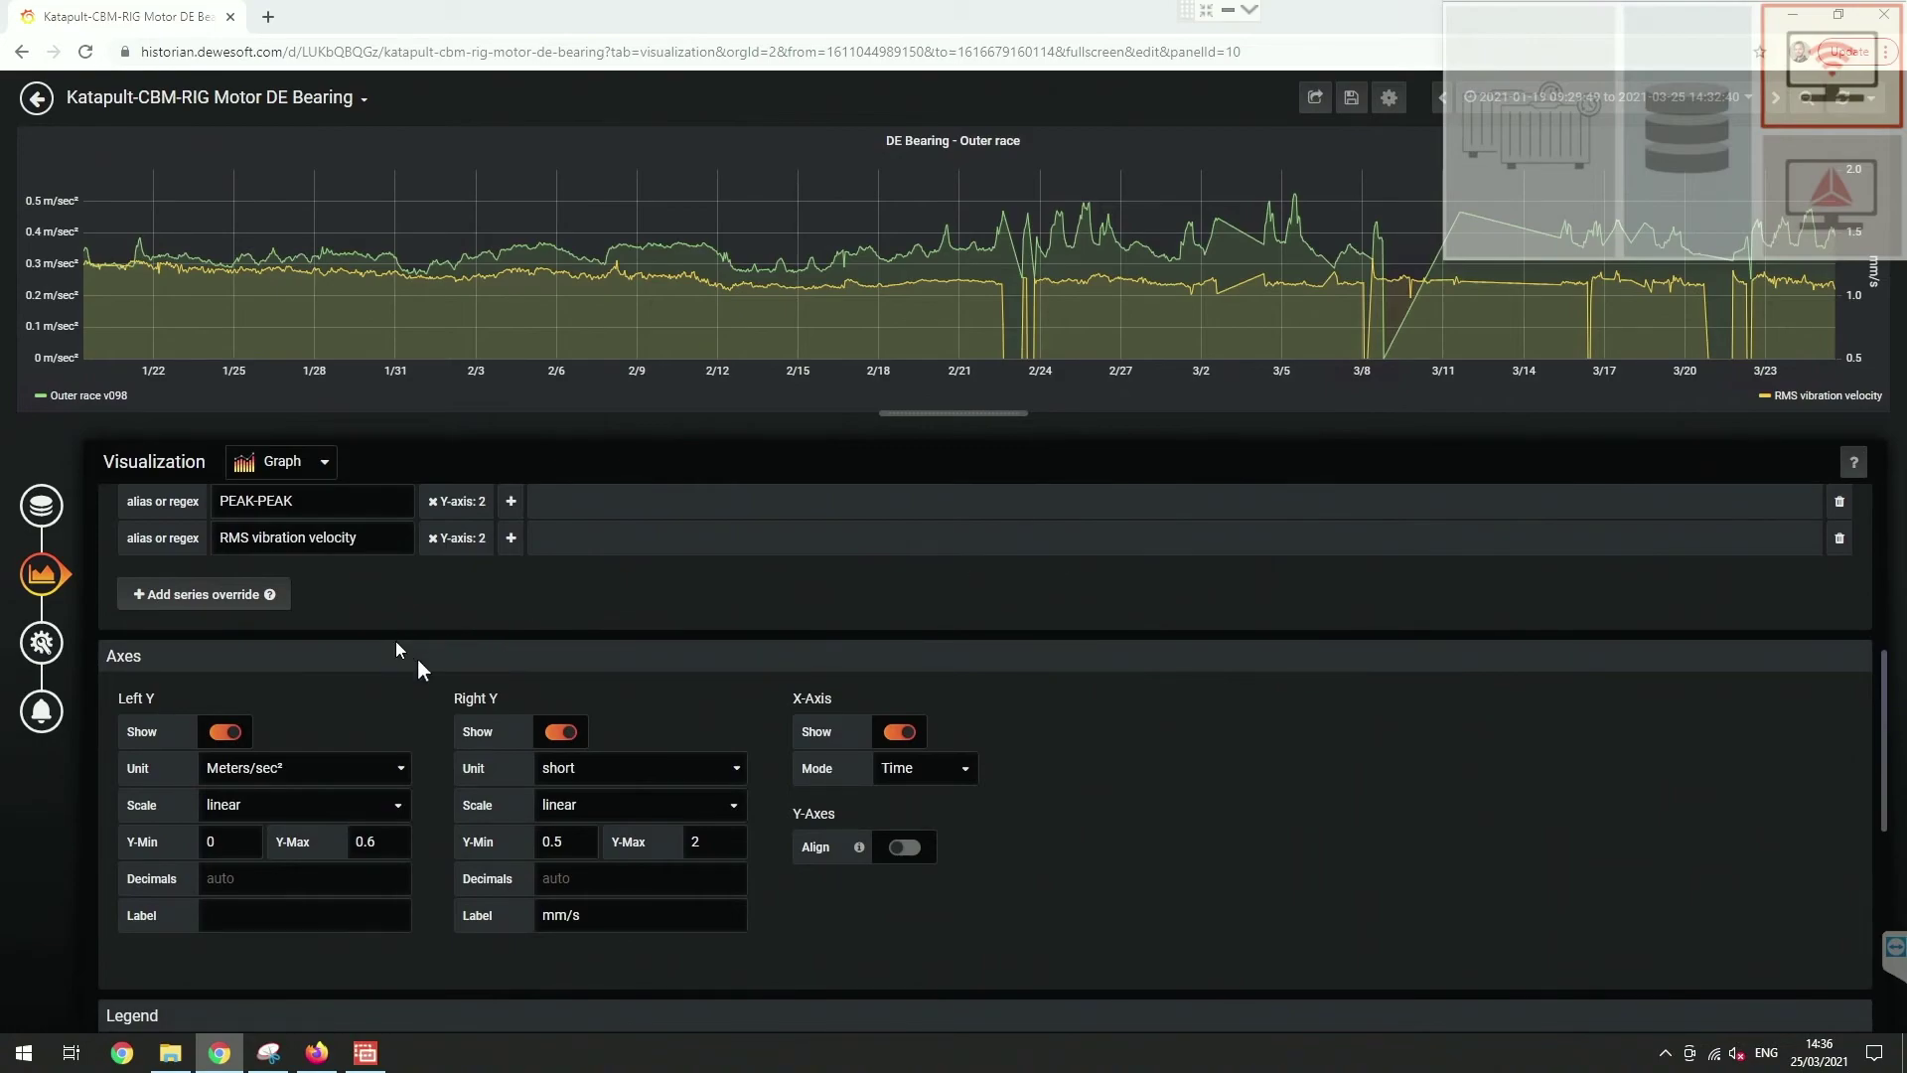
scroll(467, 695, "up", 5)
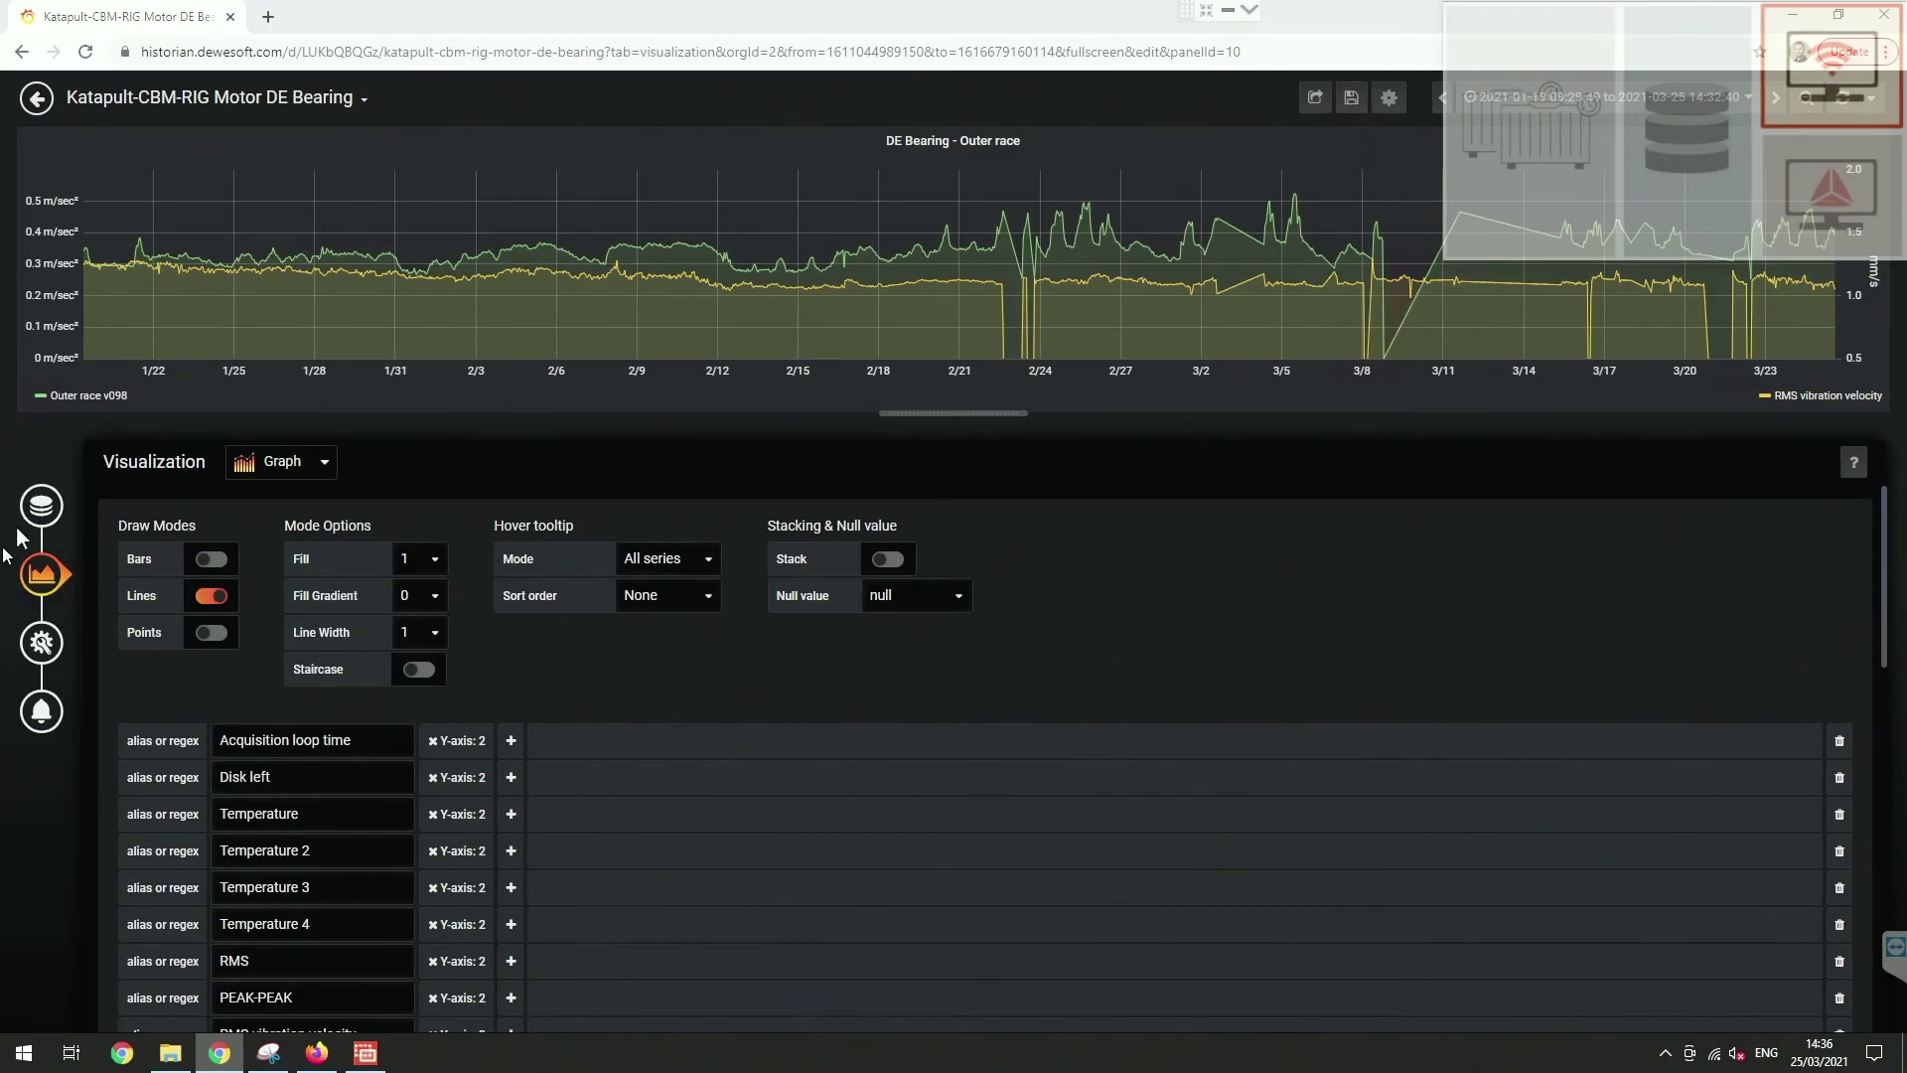
Step: Review the Outer race panel's queries, then exit to the Motor DE Bearing dashboard's four trend panels
left_click(41, 504)
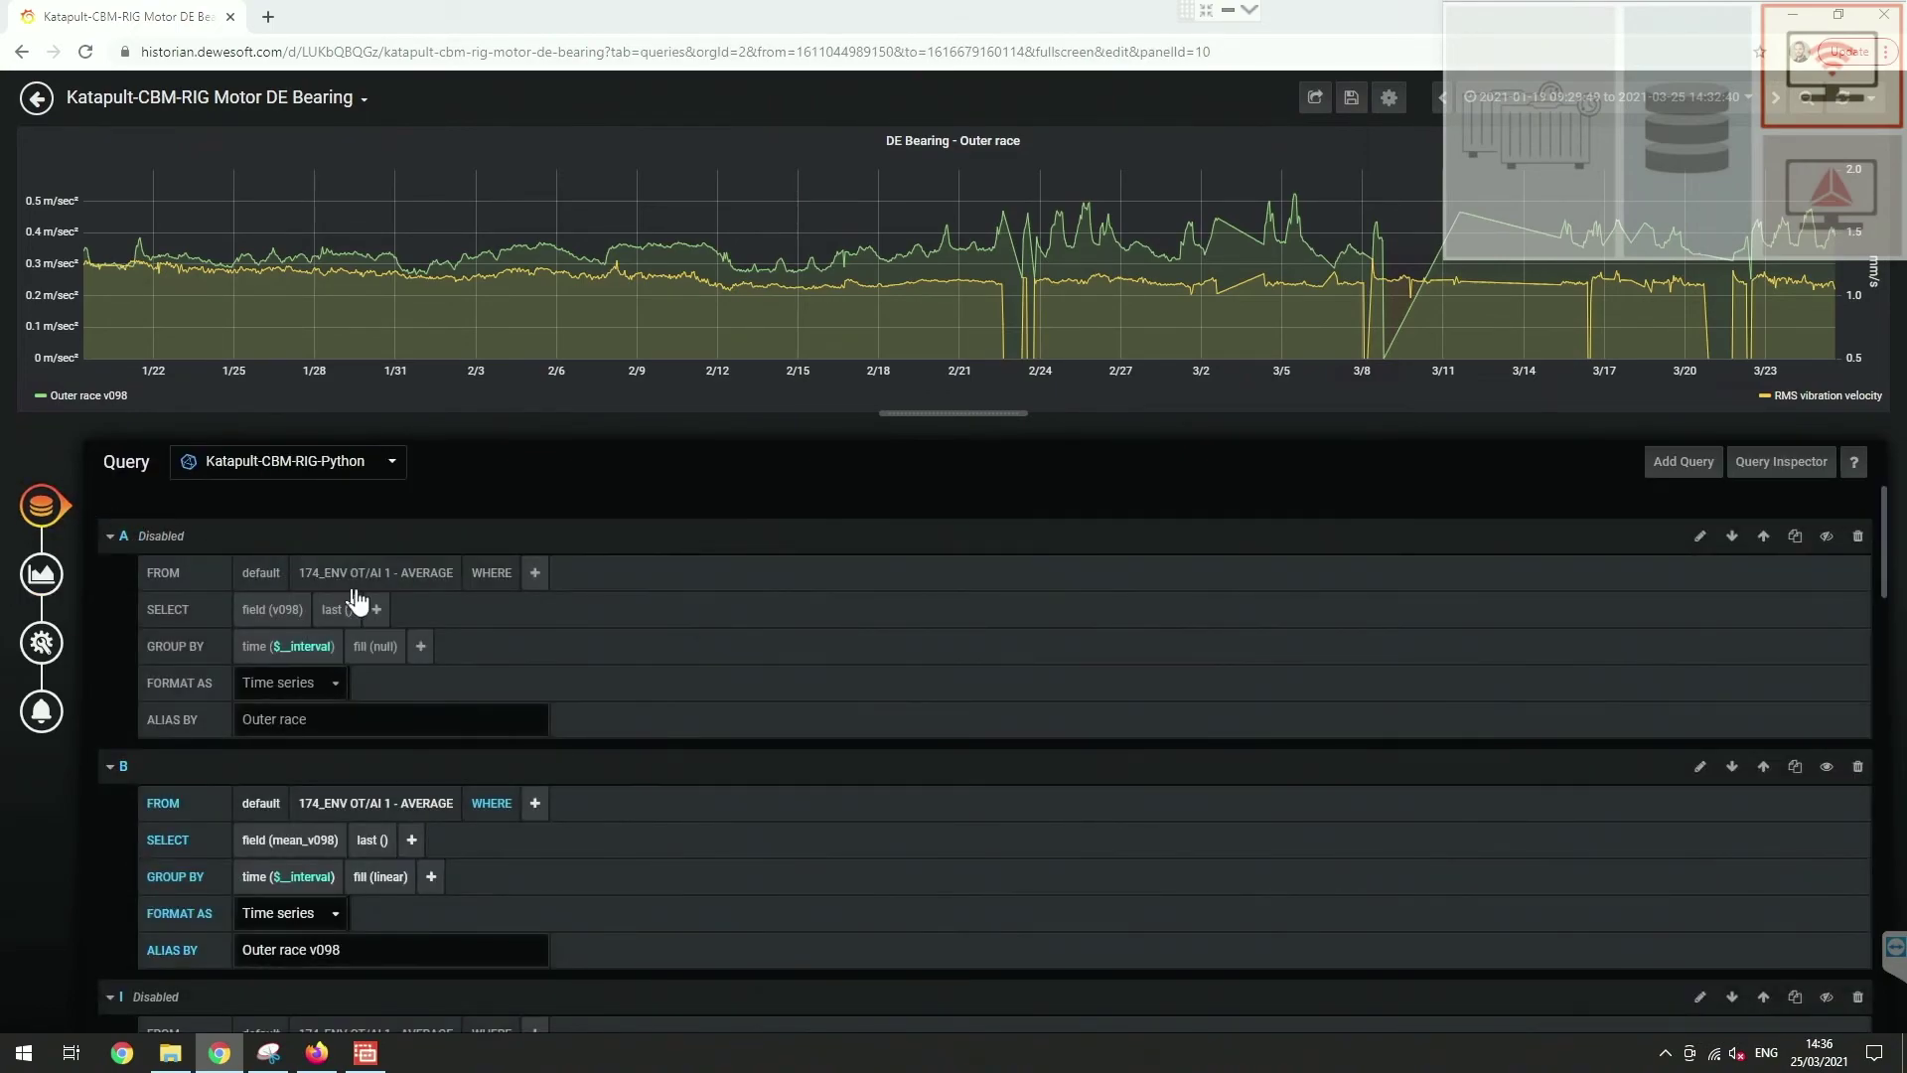
scroll(745, 715, "down", 1)
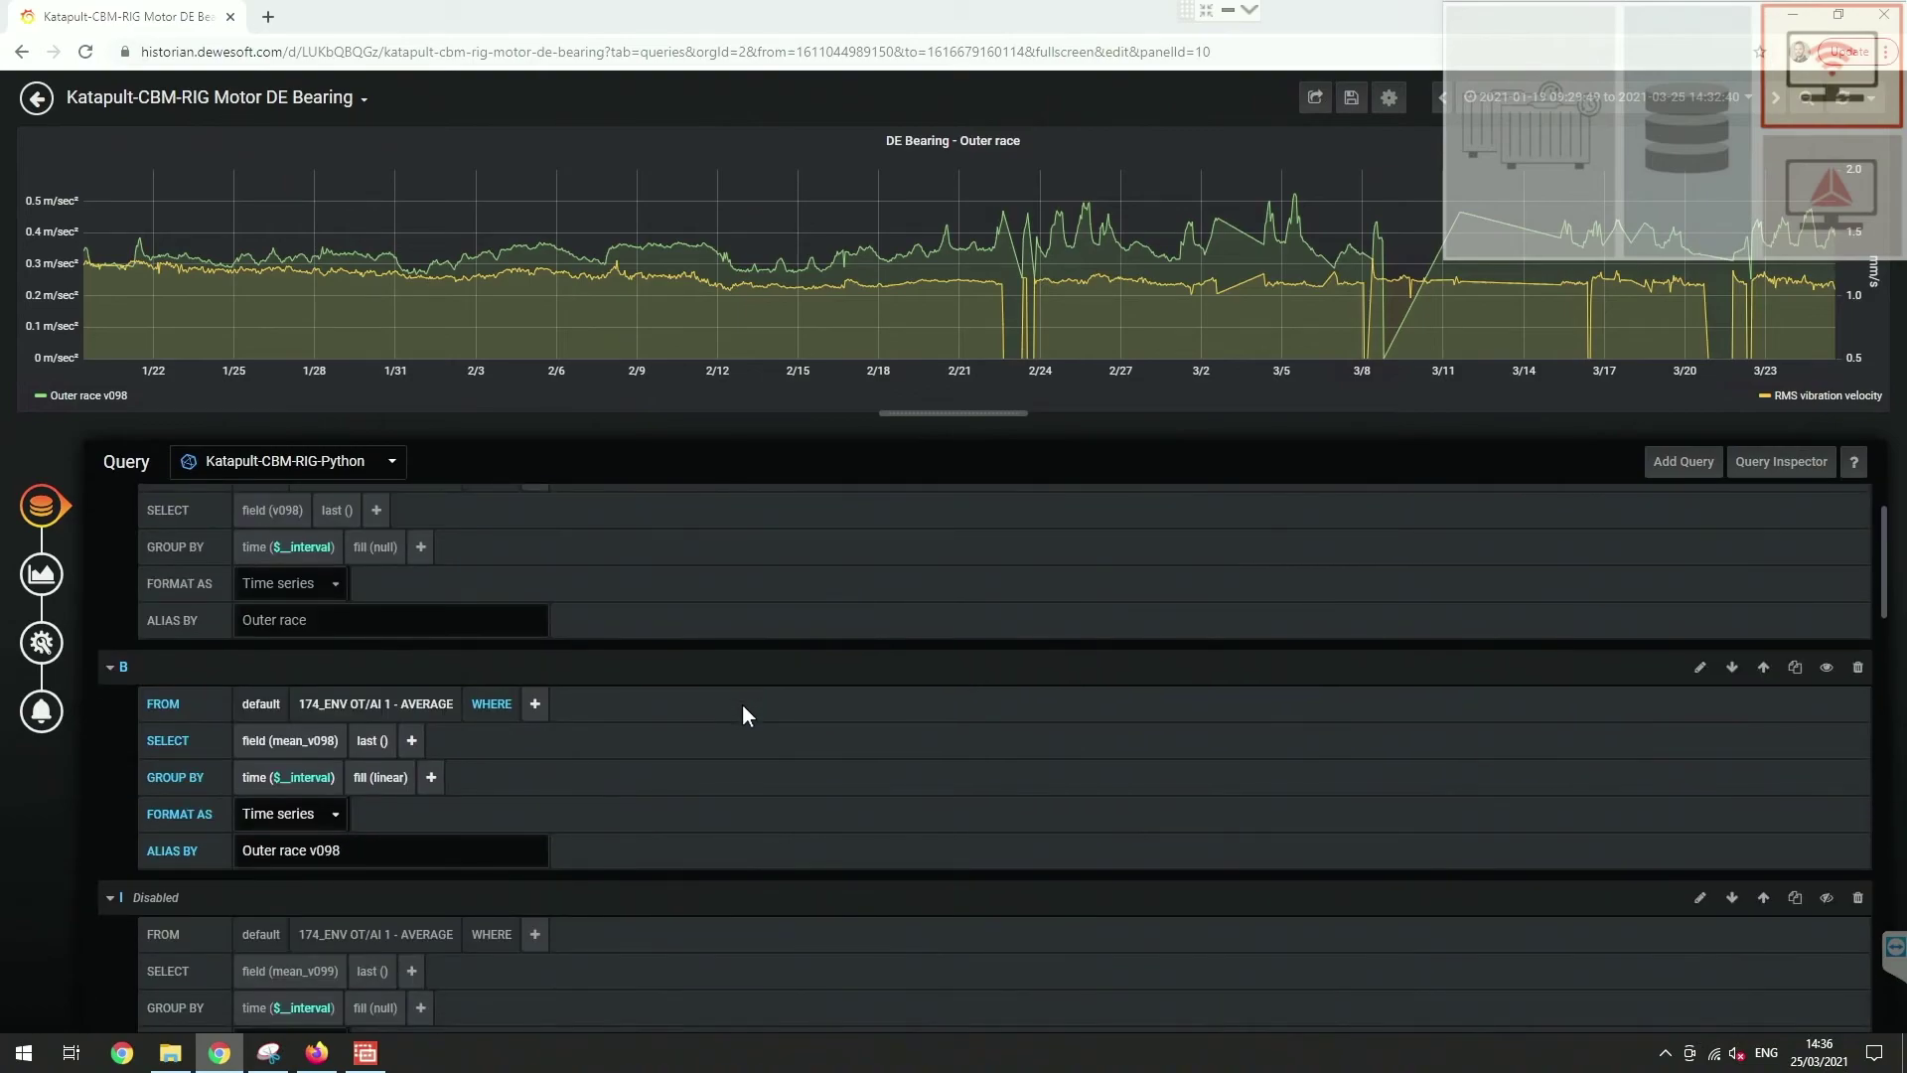
left_click(36, 101)
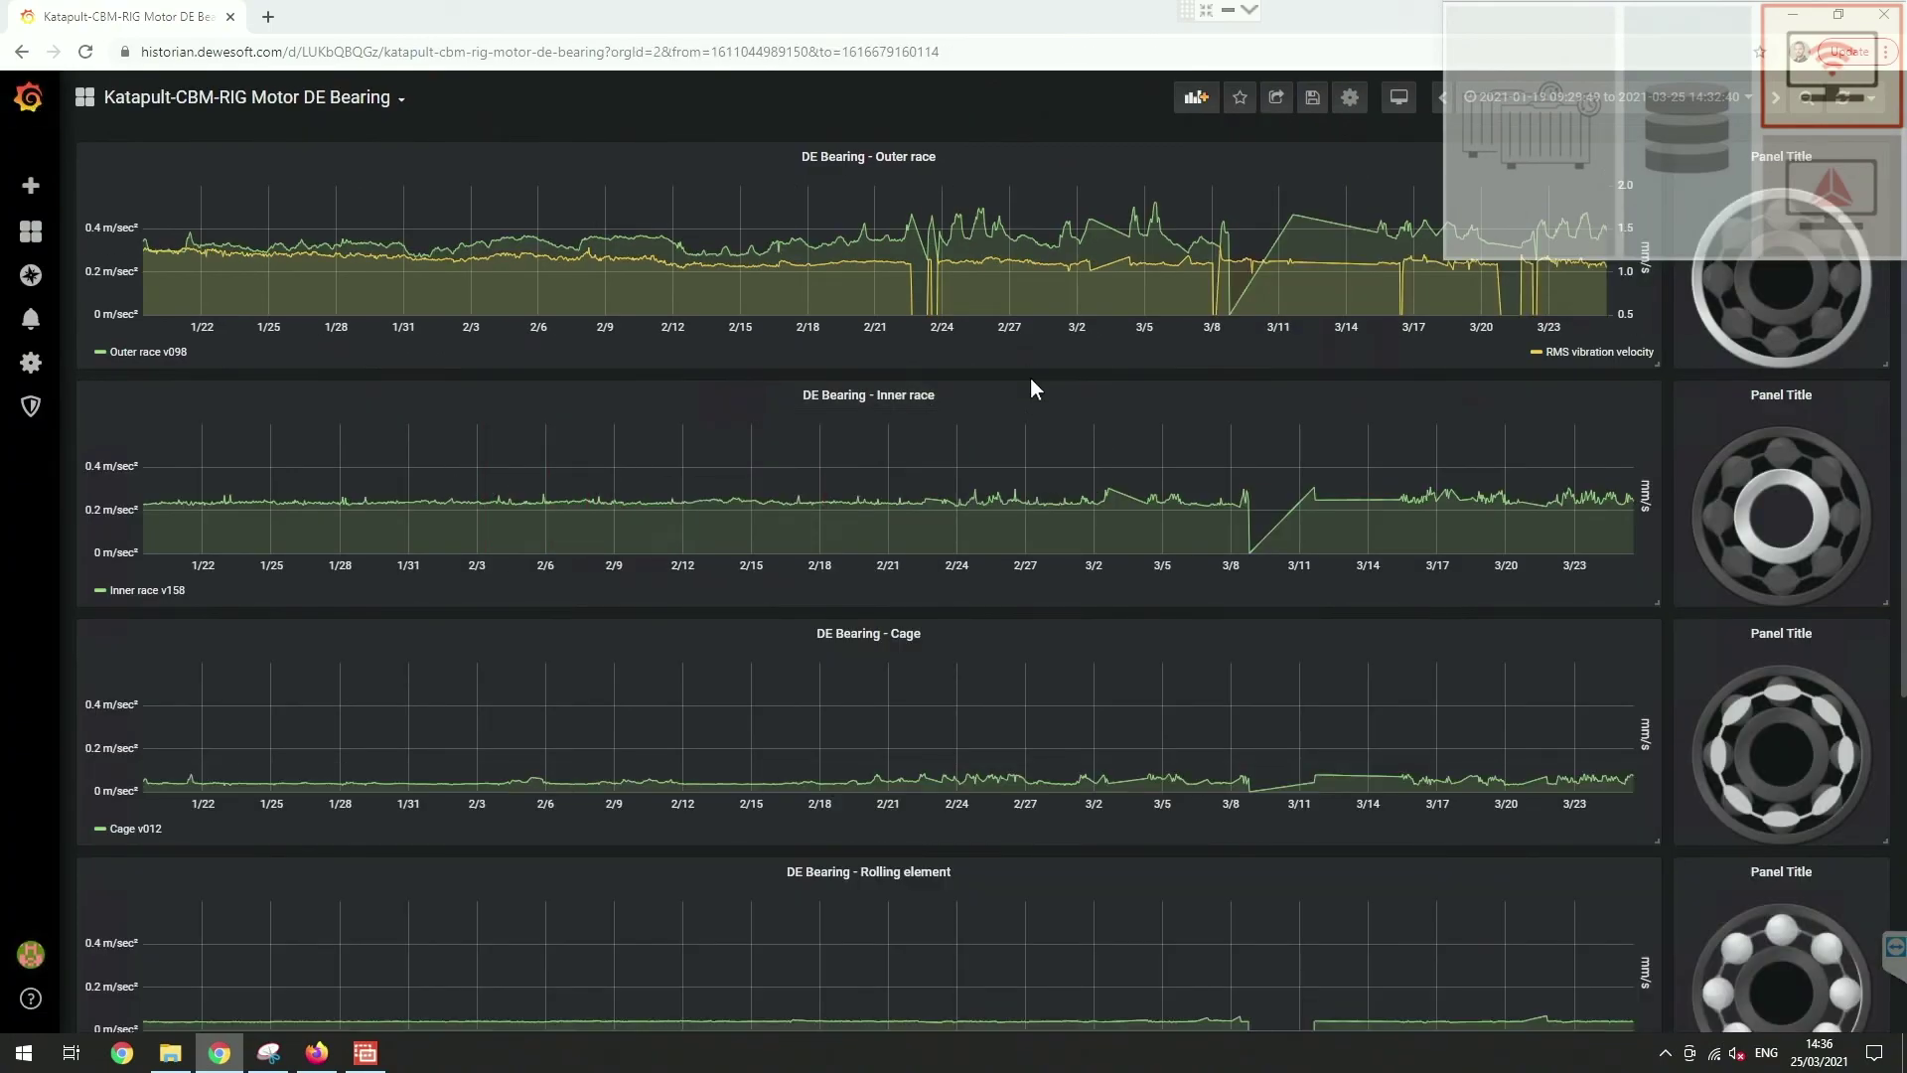